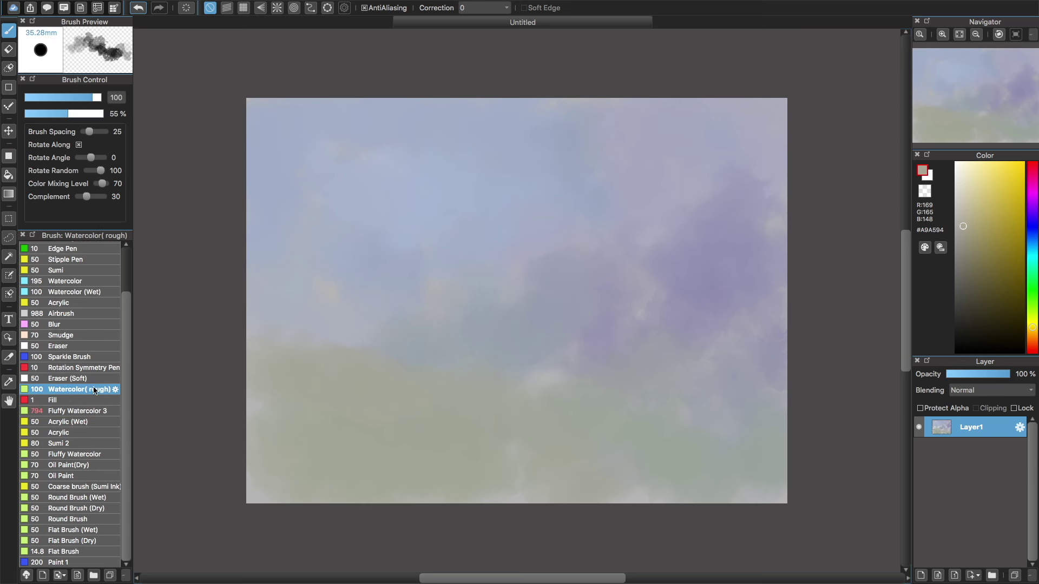
# Enlarge the Watercolor (rough) brush and paint yellow ochre and soft orange (#D5A669) across the field on the left
pyautogui.keyDown('alt'); pyautogui.click(380, 416); pyautogui.keyUp('alt')
pyautogui.click(996, 194)
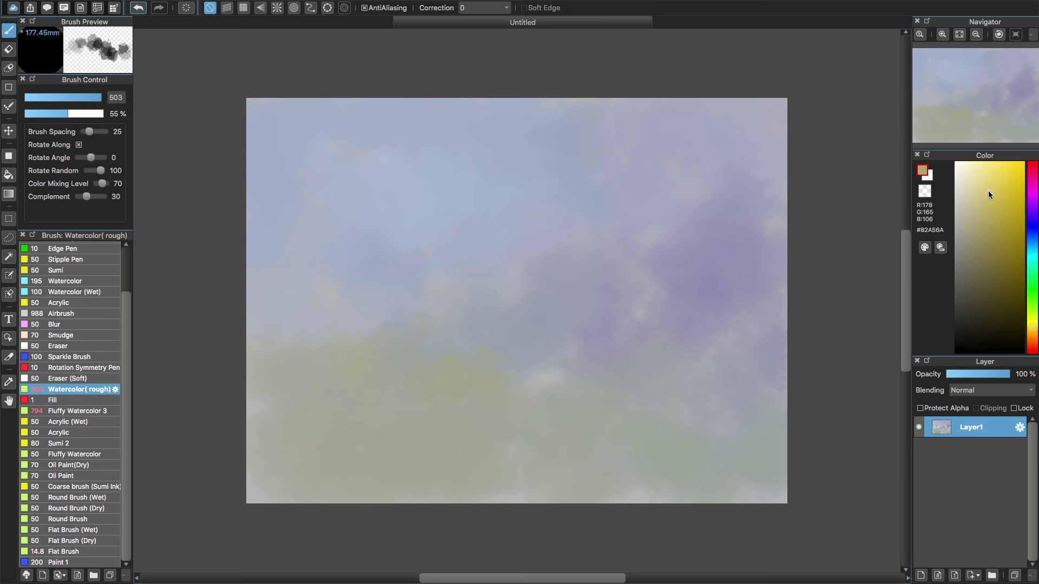
pyautogui.press(']')
pyautogui.moveTo(411, 383)
pyautogui.mouseDown()
pyautogui.moveTo(255, 341)
pyautogui.moveTo(259, 324)
pyautogui.mouseUp()
pyautogui.keyDown('alt'); pyautogui.click(397, 389); pyautogui.keyUp('alt')
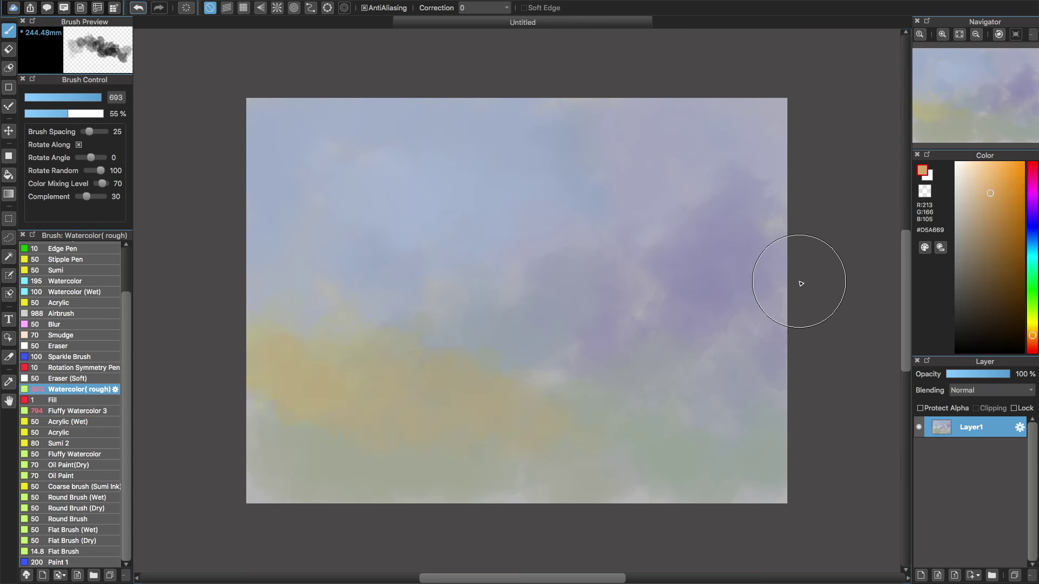
# Paint pale blue (#CBDAE6) clouds in the middle of the sky and blend stronger blue along its upper edge
pyautogui.keyDown('alt'); pyautogui.click(781, 278); pyautogui.keyUp('alt')
pyautogui.moveTo(529, 299)
pyautogui.mouseDown()
pyautogui.moveTo(547, 283)
pyautogui.moveTo(447, 299)
pyautogui.mouseUp()
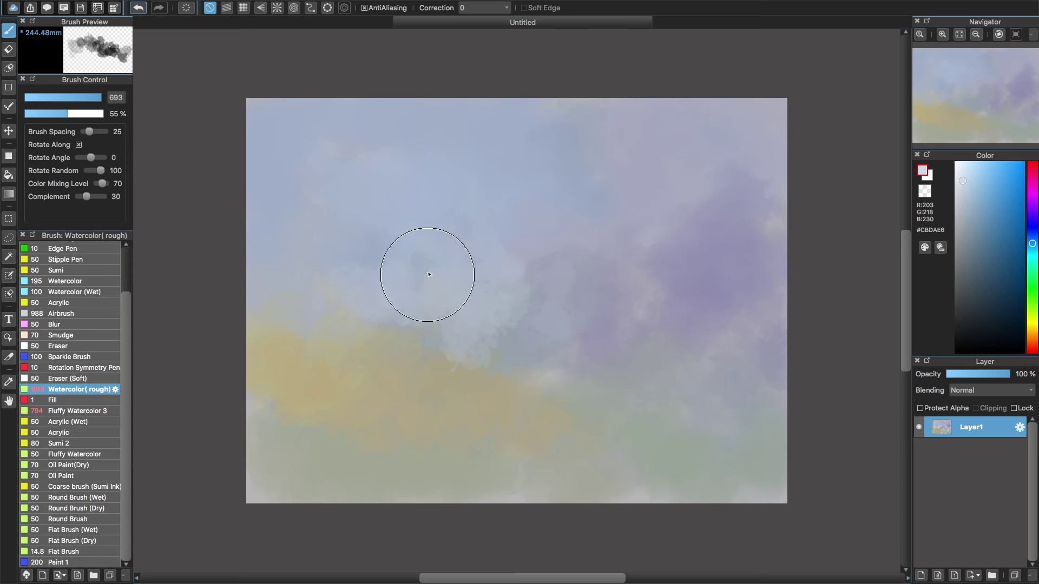
pyautogui.keyDown('alt'); pyautogui.click(697, 123); pyautogui.keyUp('alt')
pyautogui.moveTo(346, 146)
pyautogui.mouseDown()
pyautogui.moveTo(318, 98)
pyautogui.moveTo(391, 127)
pyautogui.moveTo(404, 155)
pyautogui.mouseUp()
# Build up the purple tree mass on the right and shade its base and the small central bush with grey-brown (#68574D)
pyautogui.click(975, 246)
pyautogui.moveTo(731, 260)
pyautogui.mouseDown()
pyautogui.moveTo(772, 295)
pyautogui.moveTo(684, 174)
pyautogui.moveTo(624, 378)
pyautogui.moveTo(752, 368)
pyautogui.mouseUp()
pyautogui.click(973, 275)
pyautogui.click(1033, 342)
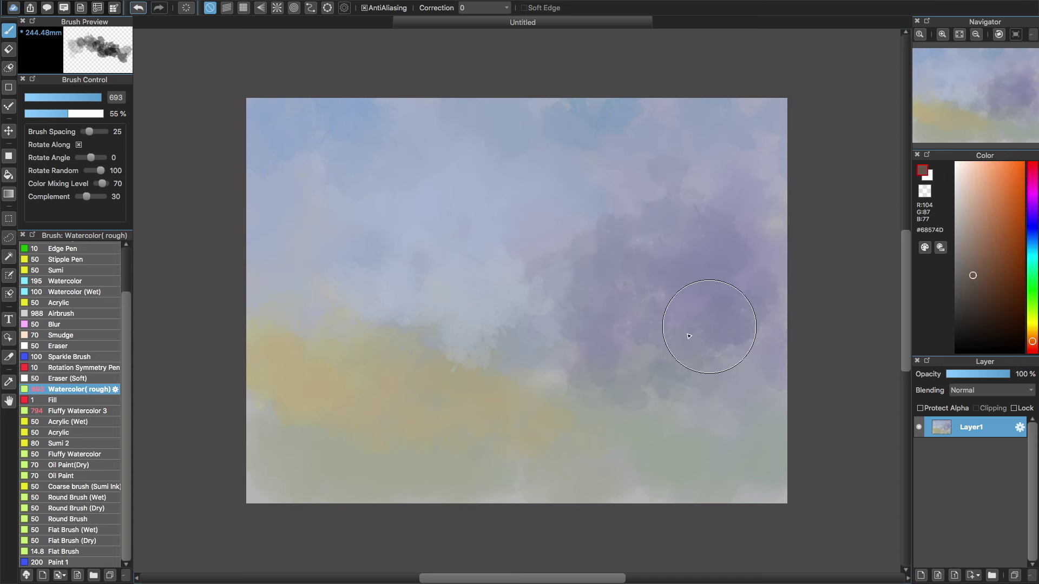
pyautogui.moveTo(698, 320); pyautogui.dragTo(621, 329)
pyautogui.press('[')
pyautogui.press(']')
pyautogui.moveTo(520, 325)
pyautogui.mouseDown()
pyautogui.moveTo(512, 352)
pyautogui.moveTo(716, 367)
pyautogui.mouseUp()
# Set the brush opacity to 70% and paint light blue above the horizon plus violet and blue tints along the sky's right edge
pyautogui.click(969, 169)
pyautogui.moveTo(464, 325); pyautogui.dragTo(408, 313)
pyautogui.click(80, 114)
pyautogui.moveTo(460, 291)
pyautogui.mouseDown()
pyautogui.moveTo(348, 297)
pyautogui.moveTo(462, 322)
pyautogui.mouseUp()
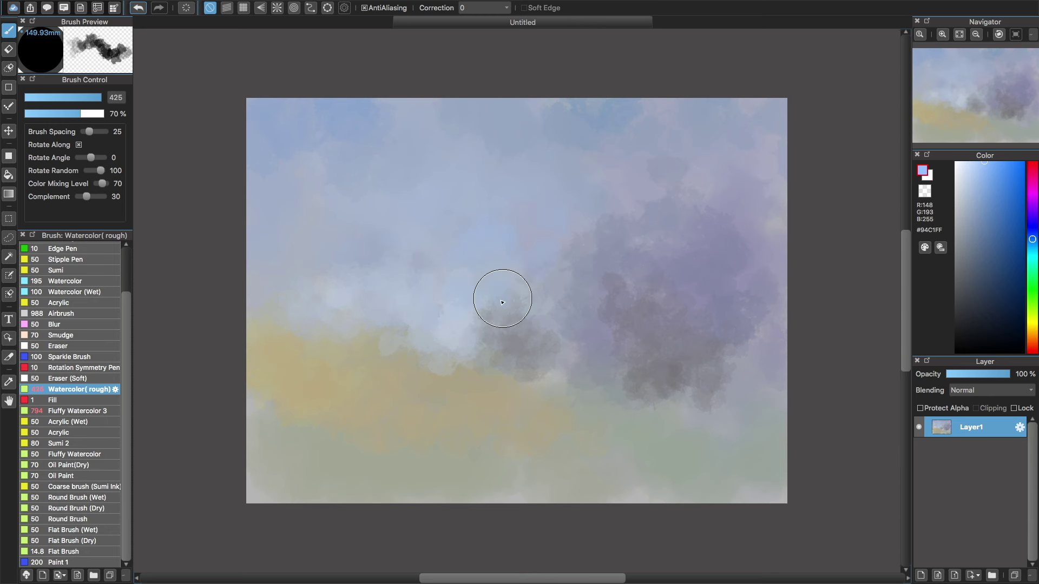
pyautogui.moveTo(810, 94)
pyautogui.mouseDown()
pyautogui.moveTo(796, 120)
pyautogui.moveTo(825, 250)
pyautogui.moveTo(794, 269)
pyautogui.mouseUp()
# Paint a band of dark green and grey-brown (#6E6654) undergrowth beneath the tree mass
pyautogui.keyDown('alt'); pyautogui.click(660, 407); pyautogui.keyUp('alt')
pyautogui.press('[')
pyautogui.moveTo(660, 407)
pyautogui.mouseDown()
pyautogui.moveTo(707, 411)
pyautogui.moveTo(754, 371)
pyautogui.moveTo(703, 398)
pyautogui.mouseUp()
pyautogui.press(']')
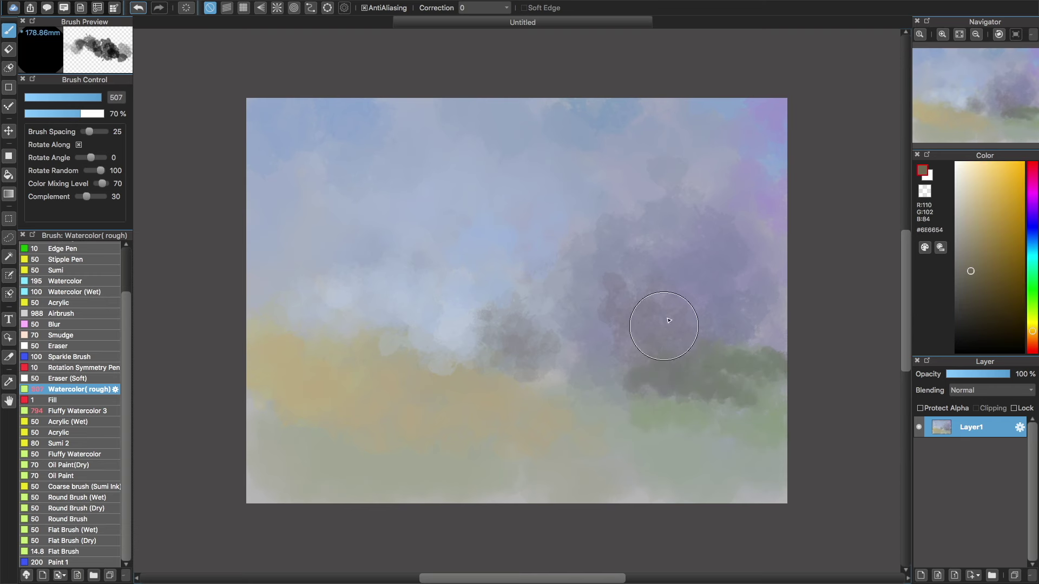
pyautogui.keyDown('alt'); pyautogui.click(774, 335); pyautogui.keyUp('alt')
# Cover the foreground with ochre (#A1925D), brown and olive green strokes from the right side to the lower-left corner
pyautogui.keyDown('alt'); pyautogui.click(768, 465); pyautogui.keyUp('alt')
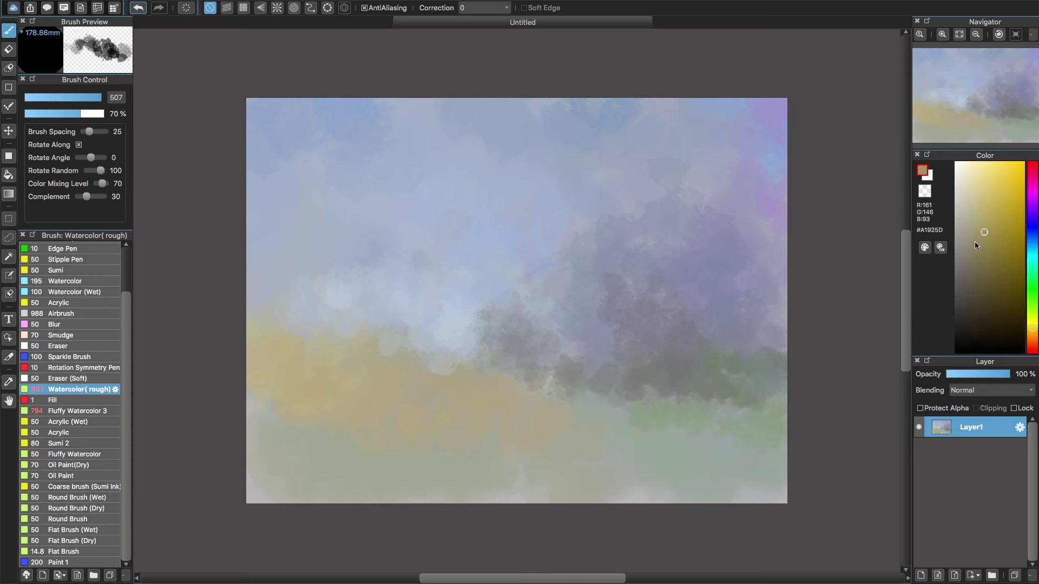
pyautogui.moveTo(768, 470); pyautogui.dragTo(595, 486)
pyautogui.click(986, 259)
pyautogui.moveTo(538, 454)
pyautogui.mouseDown()
pyautogui.moveTo(330, 516)
pyautogui.moveTo(542, 500)
pyautogui.moveTo(536, 447)
pyautogui.moveTo(280, 405)
pyautogui.moveTo(262, 494)
pyautogui.mouseUp()
pyautogui.keyDown('alt'); pyautogui.click(733, 336); pyautogui.keyUp('alt')
pyautogui.click(982, 247)
pyautogui.moveTo(314, 471); pyautogui.dragTo(250, 510)
# Paint orange foliage patches through the middle of the field and dark red-brown accents beneath the trees
pyautogui.moveTo(303, 411)
pyautogui.mouseDown()
pyautogui.moveTo(478, 428)
pyautogui.moveTo(576, 375)
pyautogui.moveTo(561, 411)
pyautogui.moveTo(396, 366)
pyautogui.moveTo(525, 392)
pyautogui.moveTo(686, 348)
pyautogui.moveTo(715, 410)
pyautogui.moveTo(581, 386)
pyautogui.moveTo(684, 394)
pyautogui.mouseUp()
pyautogui.click(1020, 219)
pyautogui.click(1023, 198)
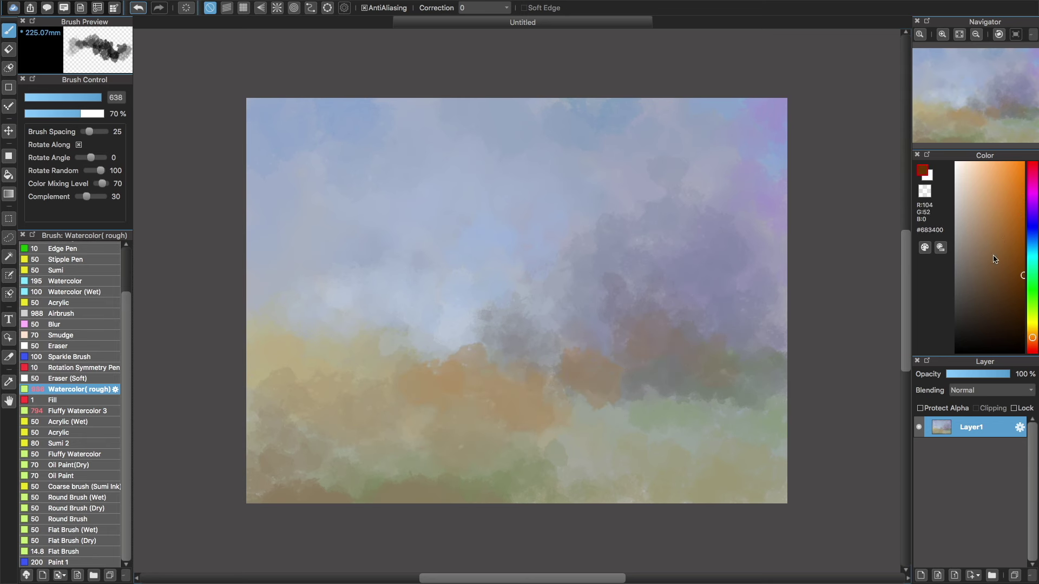
pyautogui.click(1032, 347)
pyautogui.moveTo(677, 401)
pyautogui.mouseDown()
pyautogui.moveTo(614, 376)
pyautogui.moveTo(767, 401)
pyautogui.mouseUp()
pyautogui.press(']')
# Form the tree crown's upper and left foliage clumps with muted mauve-grey (#857A7C) and darker mauve (#6F565B)
pyautogui.keyDown('alt'); pyautogui.click(803, 425); pyautogui.keyUp('alt')
pyautogui.press('[')
pyautogui.press('[')
pyautogui.press('[')
pyautogui.keyDown('alt'); pyautogui.click(617, 221); pyautogui.keyUp('alt')
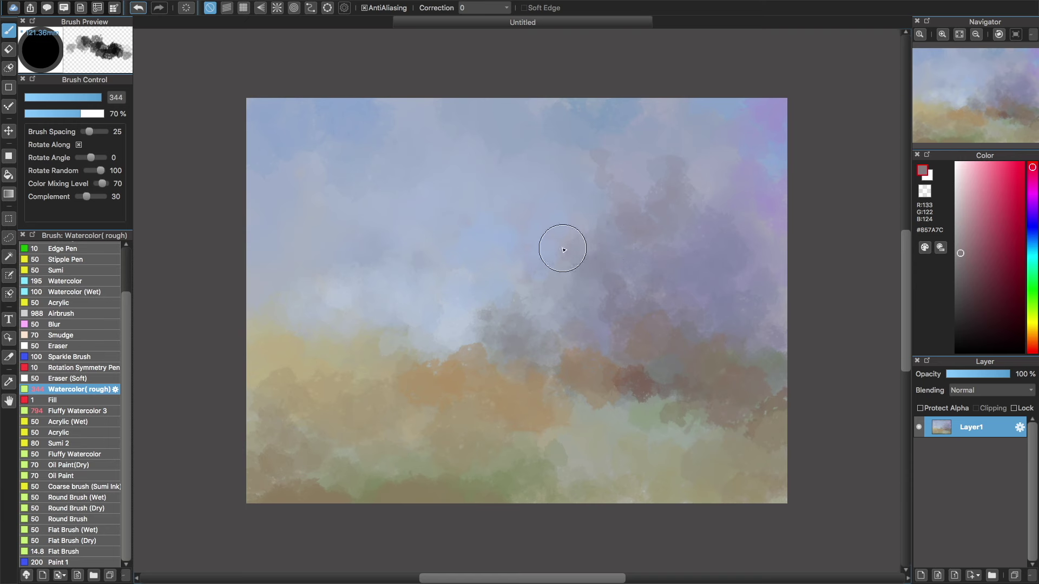
pyautogui.press(']')
pyautogui.keyDown('alt'); pyautogui.click(649, 254); pyautogui.keyUp('alt')
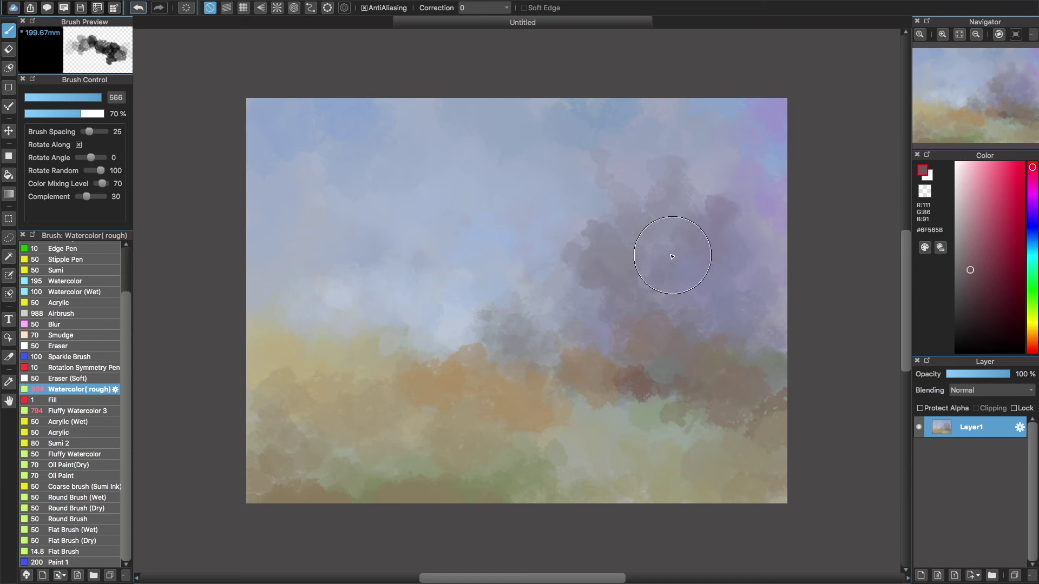
# Deepen the centre of the tree crown and its lower-left base with dark plum tones (#493240 and #38182C)
pyautogui.press('[')
pyautogui.keyDown('alt'); pyautogui.click(638, 259); pyautogui.keyUp('alt')
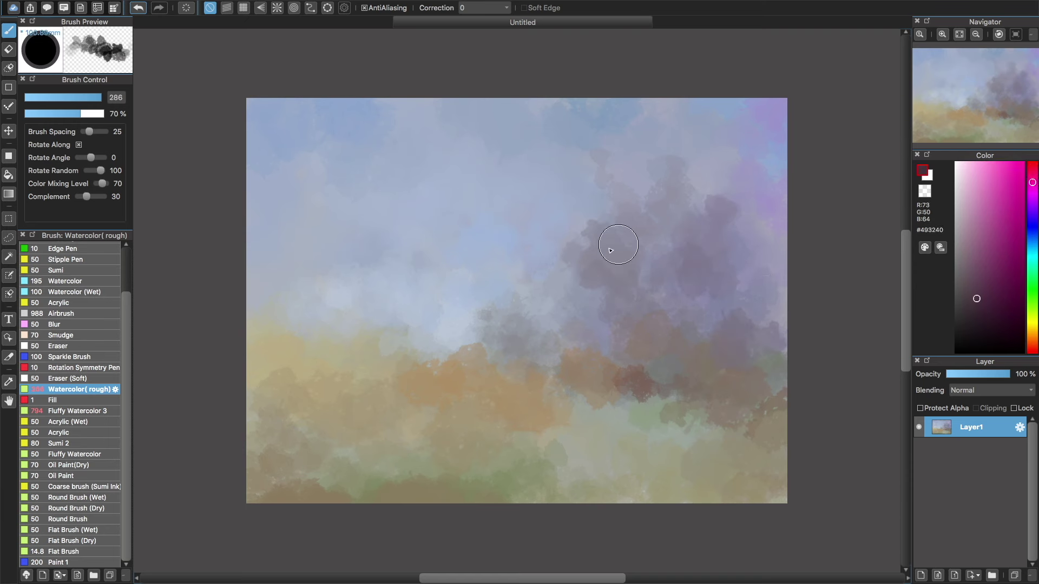
pyautogui.press(']')
pyautogui.click(994, 312)
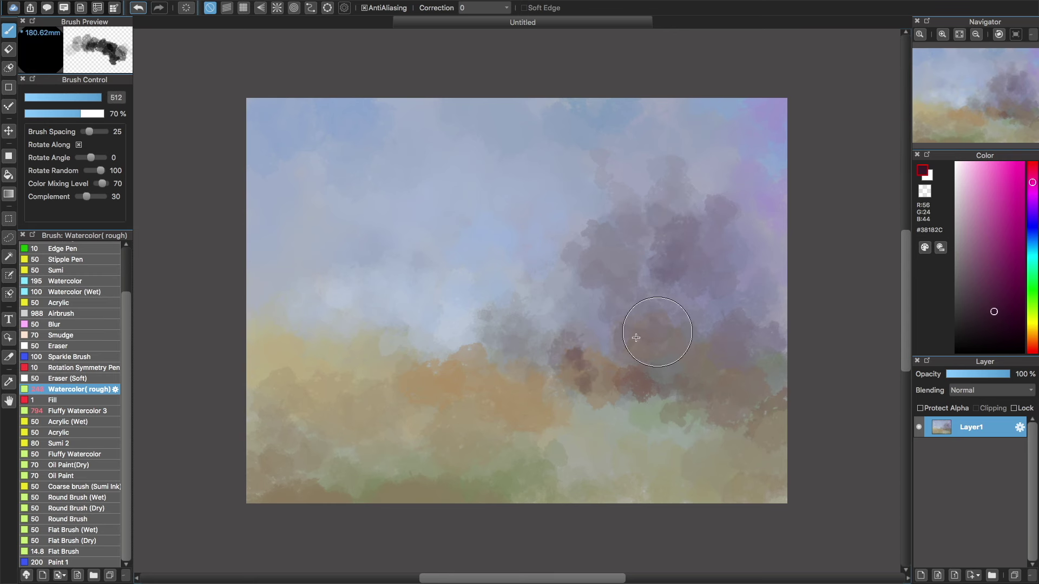
# Paint warm brown bushes along the upper edge of the orange field on the left
pyautogui.click(1032, 342)
pyautogui.click(1022, 271)
pyautogui.click(371, 348)
pyautogui.press('[')
pyautogui.moveTo(444, 378); pyautogui.dragTo(255, 343)
pyautogui.press(']')
# Add reddish-brown (#603821) texture to the orange field and darken the lower-left corner, varying the brush size
pyautogui.keyDown('alt'); pyautogui.click(309, 401); pyautogui.keyUp('alt')
pyautogui.press('[')
pyautogui.press('[')
pyautogui.press('[')
pyautogui.click(1032, 340)
pyautogui.click(1011, 262)
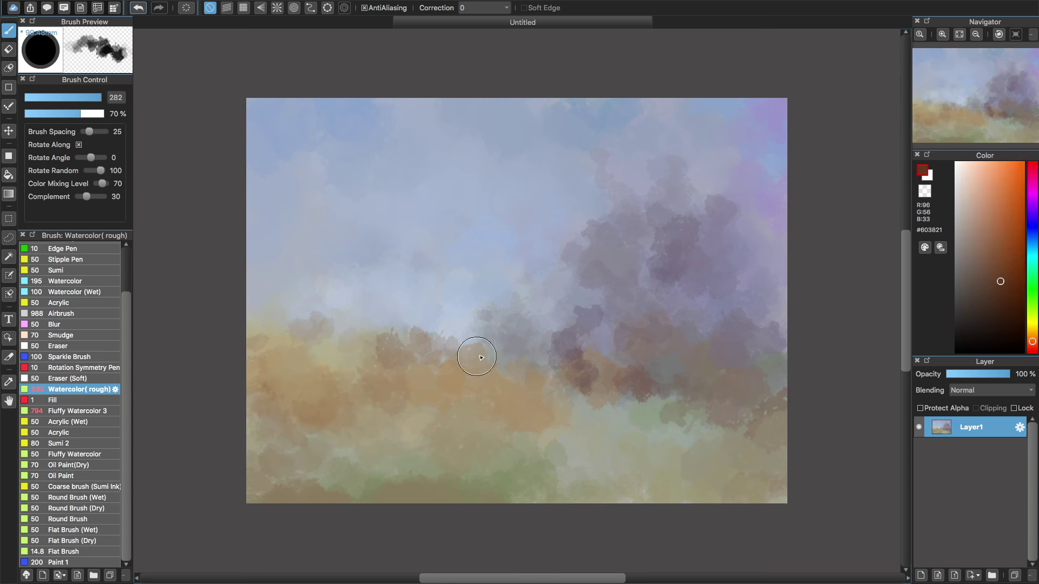
pyautogui.press('[')
pyautogui.press('[')
pyautogui.press(']')
pyautogui.press(']')
pyautogui.press(']')
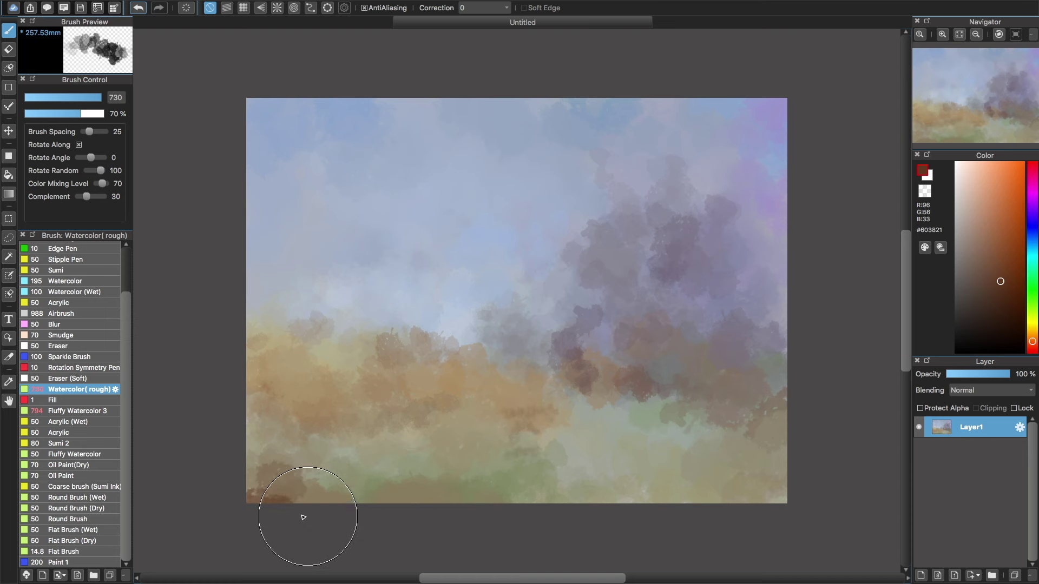
pyautogui.moveTo(301, 521); pyautogui.dragTo(422, 504)
# Paint soft green over the foreground grass and olive green (#6F7B3B) along the bank below the trees
pyautogui.press('[')
pyautogui.press('[')
pyautogui.keyDown('alt'); pyautogui.click(428, 460); pyautogui.keyUp('alt')
pyautogui.press('[')
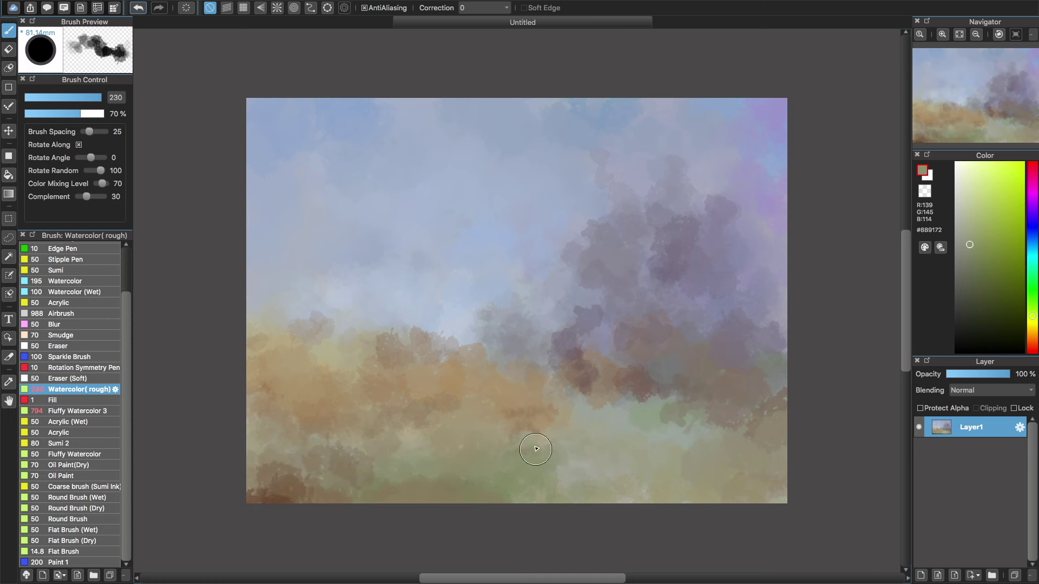
pyautogui.press(']')
pyautogui.press(']')
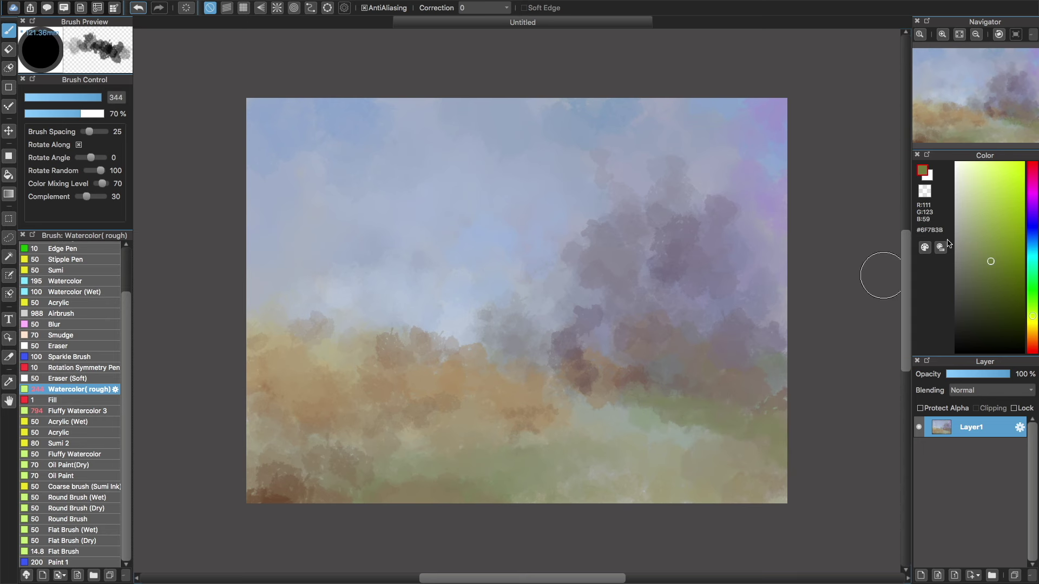
# Refine the ground between the field and the trees with small strokes of grey-green (#A0A090) and dark olive (#5A5C44)
pyautogui.keyDown('alt'); pyautogui.click(598, 431); pyautogui.keyUp('alt')
pyautogui.press('[')
pyautogui.press('[')
pyautogui.press('[')
pyautogui.keyDown('alt'); pyautogui.click(534, 389); pyautogui.keyUp('alt')
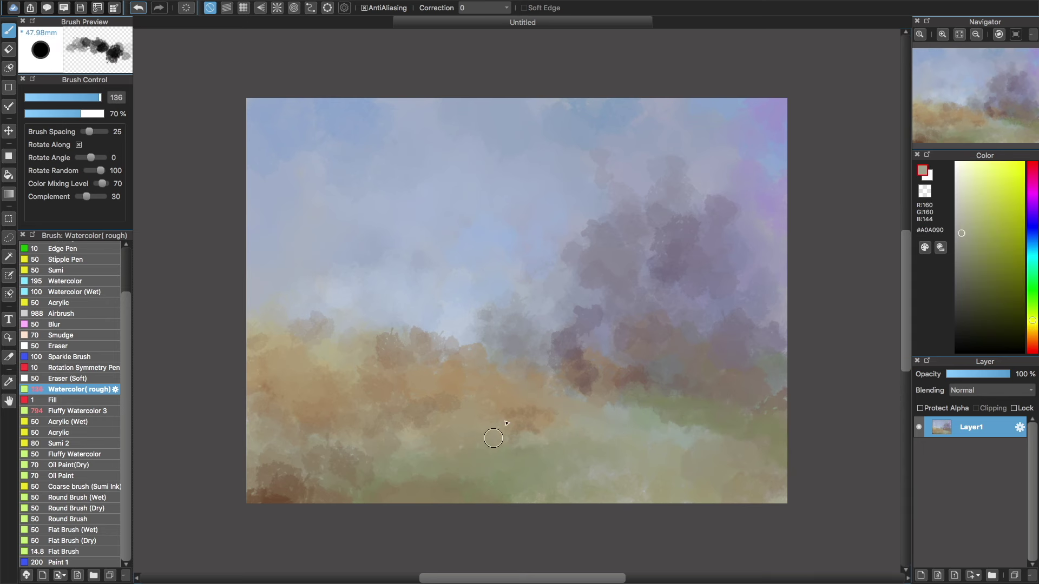
pyautogui.moveTo(612, 395); pyautogui.dragTo(557, 386)
pyautogui.press('[')
pyautogui.press('[')
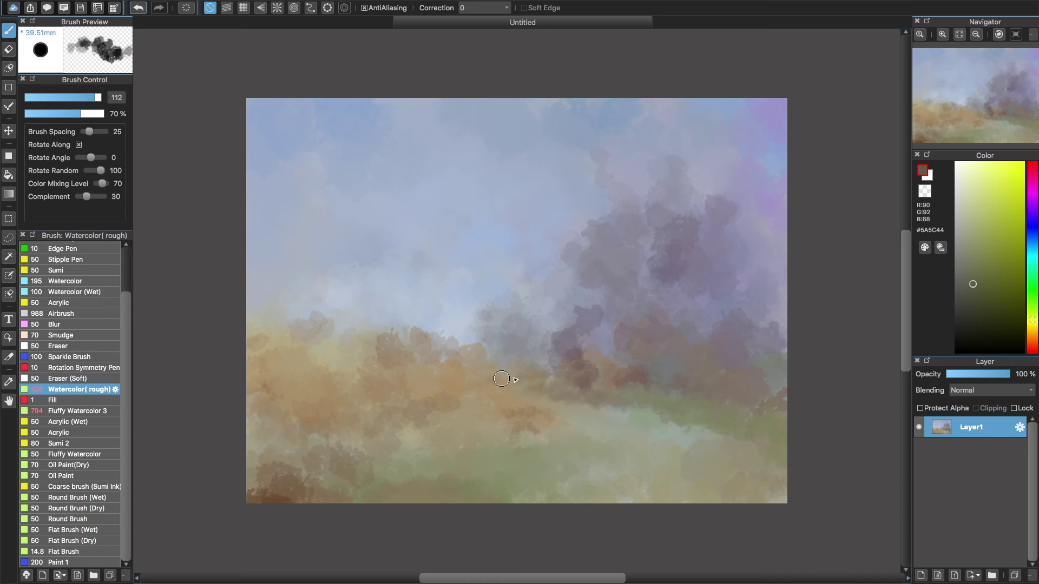
# Enlarge the brush and paint dark olive bushes across the lower part of the tree mass
pyautogui.press(']')
pyautogui.press(']')
pyautogui.press(']')
pyautogui.press(']')
pyautogui.keyDown('alt'); pyautogui.click(693, 337); pyautogui.keyUp('alt')
pyautogui.moveTo(692, 336)
pyautogui.mouseDown()
pyautogui.moveTo(607, 365)
pyautogui.moveTo(600, 324)
pyautogui.mouseUp()
pyautogui.press(']')
pyautogui.press(']')
pyautogui.moveTo(675, 343)
pyautogui.mouseDown()
pyautogui.moveTo(706, 377)
pyautogui.moveTo(677, 348)
pyautogui.mouseUp()
# Add small near-black green (#242619) shadow accents along the base of the tree line
pyautogui.keyDown('alt'); pyautogui.click(676, 348); pyautogui.keyUp('alt')
pyautogui.press('[')
pyautogui.press('[')
pyautogui.press('[')
pyautogui.press('[')
pyautogui.press('[')
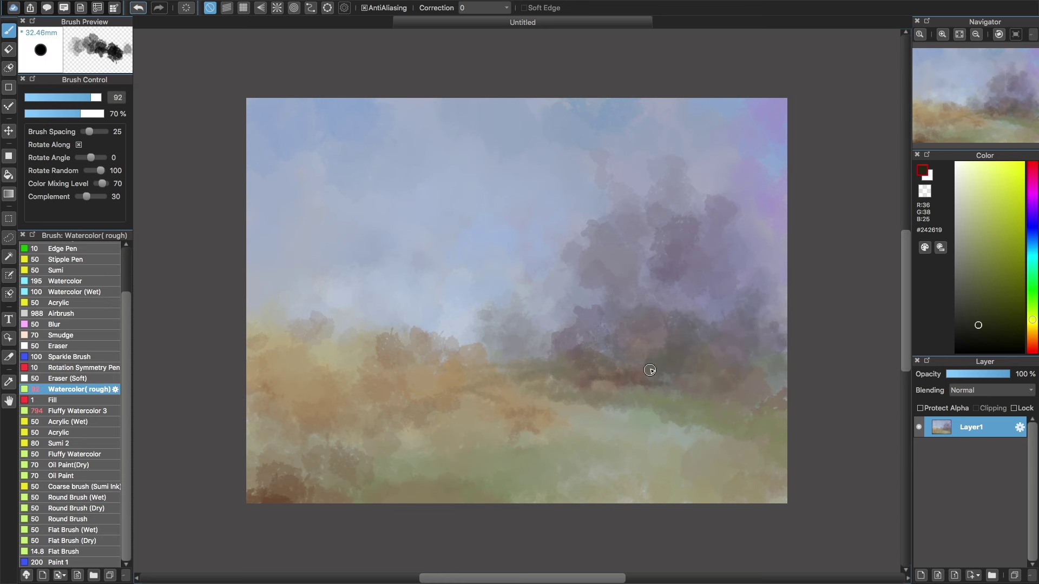
# Paint pale yellow (#F8FF92) light patches in the sky beside the tree and down toward the horizon
pyautogui.press(']')
pyautogui.press(']')
pyautogui.press(']')
pyautogui.click(985, 161)
pyautogui.moveTo(489, 198)
pyautogui.mouseDown()
pyautogui.moveTo(462, 297)
pyautogui.moveTo(494, 297)
pyautogui.moveTo(480, 313)
pyautogui.mouseUp()
pyautogui.press(']')
pyautogui.press(']')
pyautogui.moveTo(536, 282); pyautogui.dragTo(512, 254)
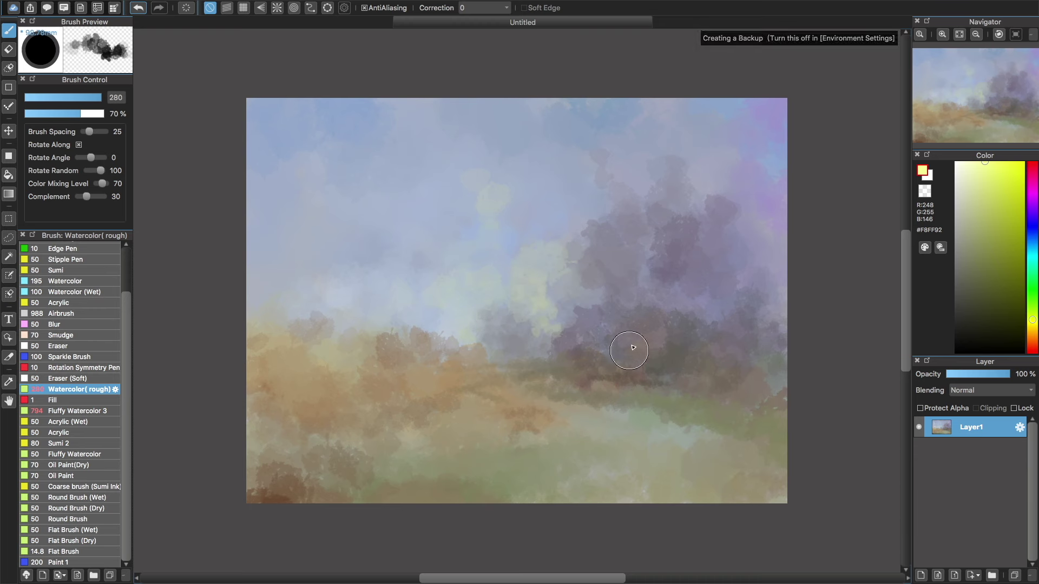
# Shade the lower part of the left field with brown (#7F5131)
pyautogui.keyDown('alt'); pyautogui.click(410, 360); pyautogui.keyUp('alt')
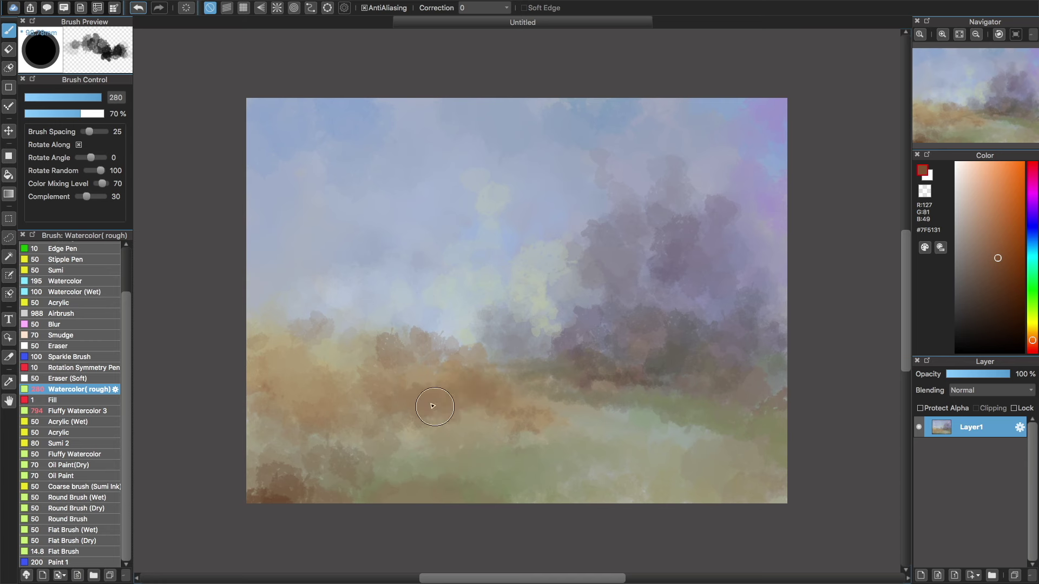
pyautogui.press('[')
pyautogui.press('[')
pyautogui.press('[')
# Paint bright orange (#F38E47) highlights across the upper part of the left field with a smaller brush
pyautogui.keyDown('alt'); pyautogui.click(303, 387); pyautogui.keyUp('alt')
pyautogui.press('[')
pyautogui.moveTo(303, 379)
pyautogui.mouseDown()
pyautogui.moveTo(394, 349)
pyautogui.moveTo(423, 371)
pyautogui.moveTo(373, 340)
pyautogui.mouseUp()
pyautogui.press('[')
pyautogui.press('[')
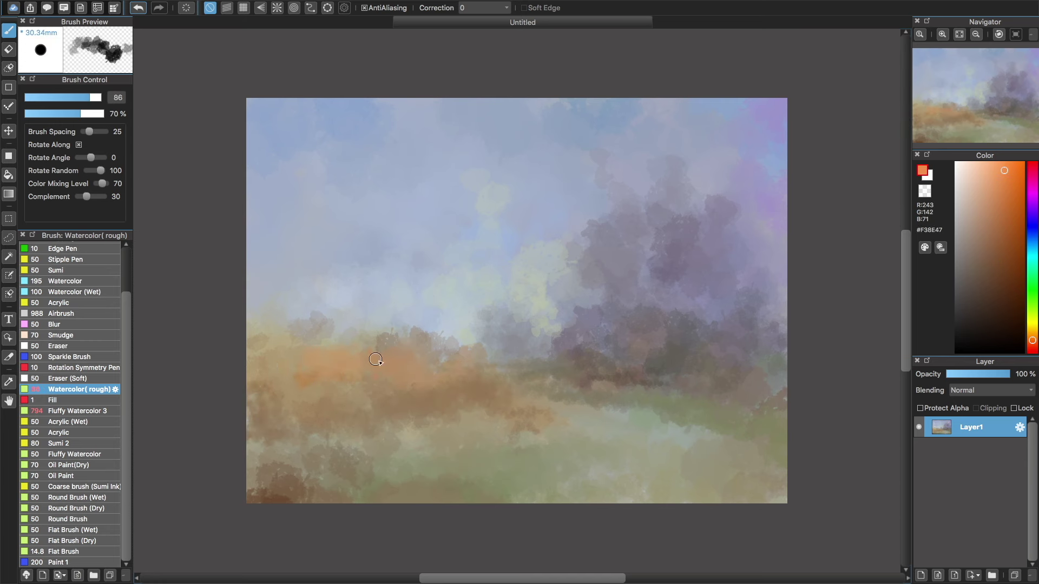
# Shape the winding path with pale grey-green (#9DA197) and start its grassy edge in olive green (#62643C)
pyautogui.keyDown('alt'); pyautogui.click(619, 420); pyautogui.keyUp('alt')
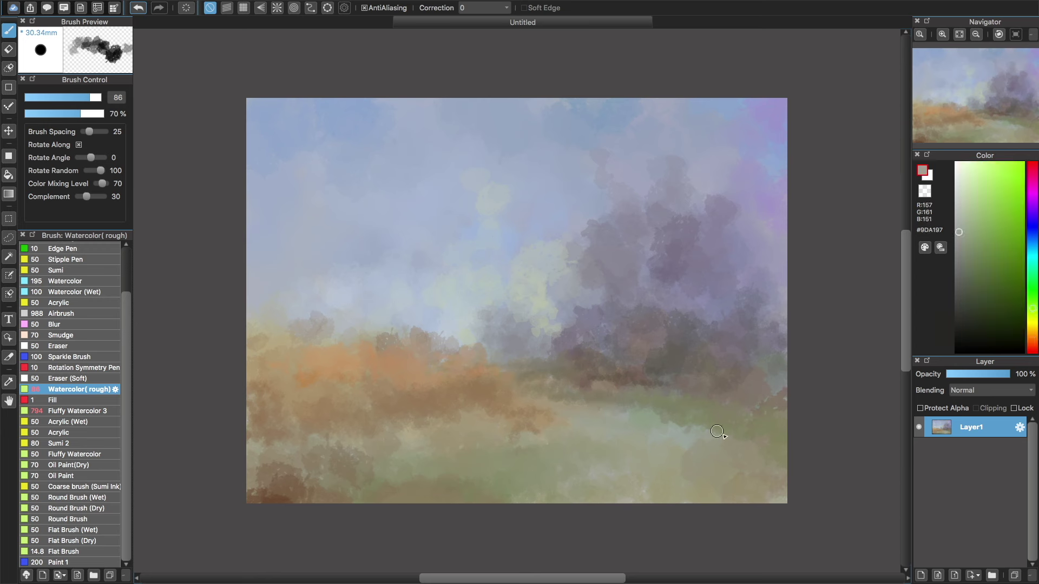
pyautogui.press(']')
pyautogui.keyDown('alt'); pyautogui.click(641, 428); pyautogui.keyUp('alt')
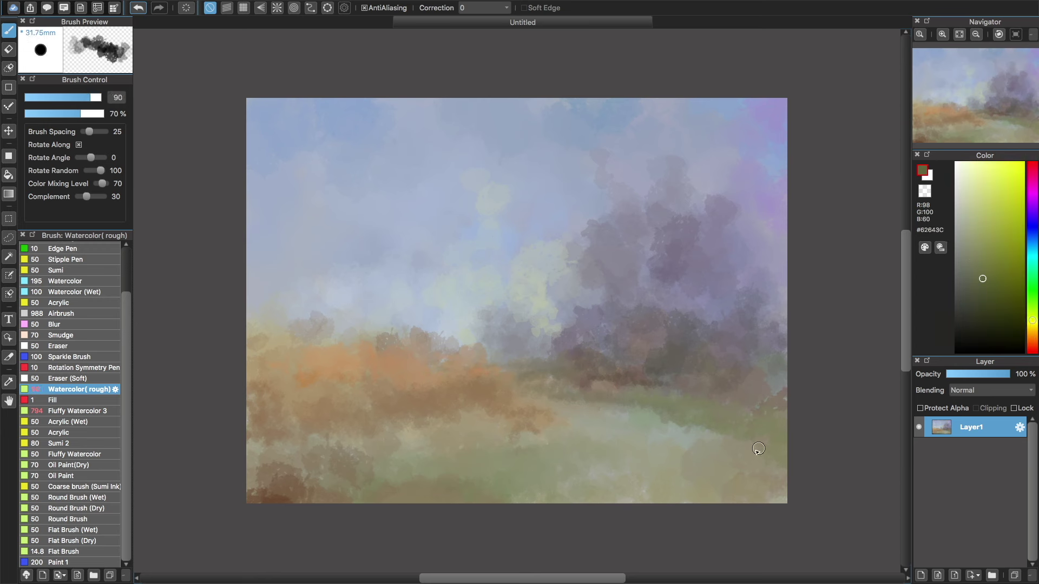
pyautogui.press(']')
pyautogui.press(']')
pyautogui.press(']')
pyautogui.press('[')
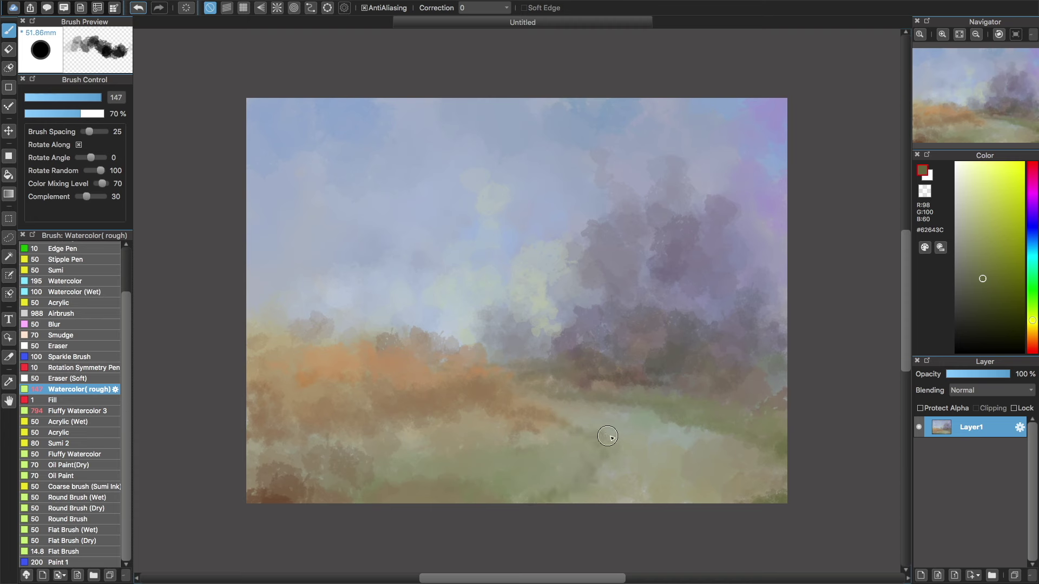
# Extend the olive green (#62643C) grass along both sides of the path in the foreground
pyautogui.press(']')
pyautogui.press(']')
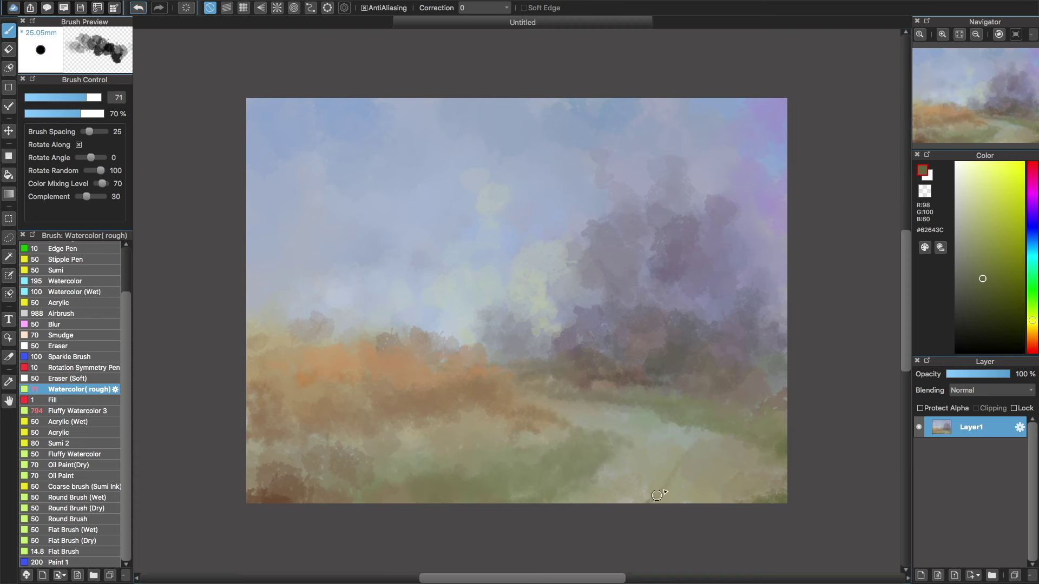
pyautogui.press('[')
pyautogui.press('[')
pyautogui.press('[')
# Lighten the path's surface with pale grey-green (#ACB09A)
pyautogui.keyDown('alt'); pyautogui.click(684, 447); pyautogui.keyUp('alt')
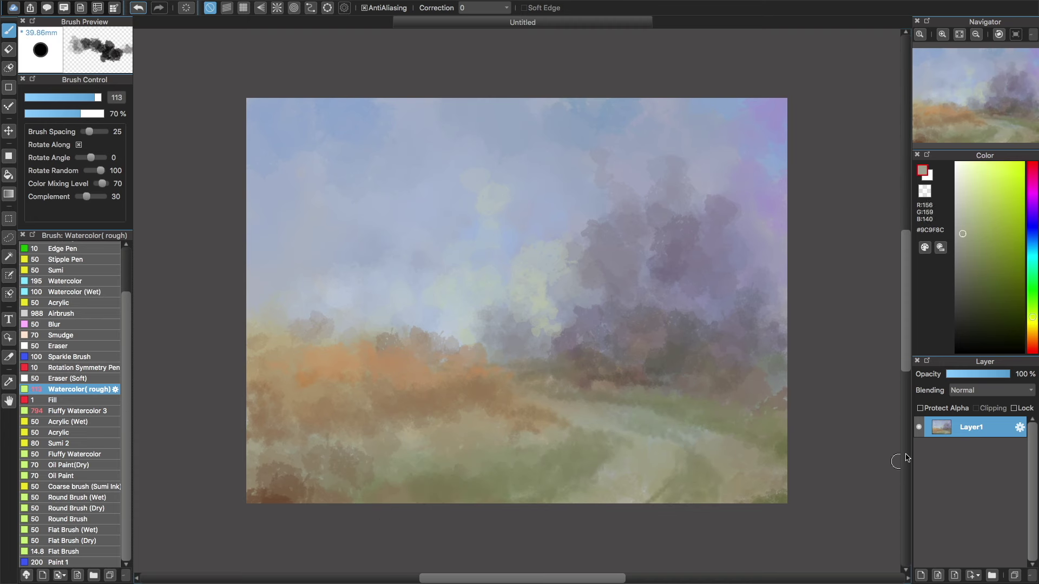
pyautogui.click(963, 220)
pyautogui.press('[')
# Enlarge the brush and deepen the sky's upper-left corner with blue (#5D7EB2) and its upper-right corner with violet
pyautogui.press(']')
pyautogui.press(']')
pyautogui.press(']')
pyautogui.press(']')
pyautogui.press(']')
pyautogui.press(']')
pyautogui.press(']')
pyautogui.press(']')
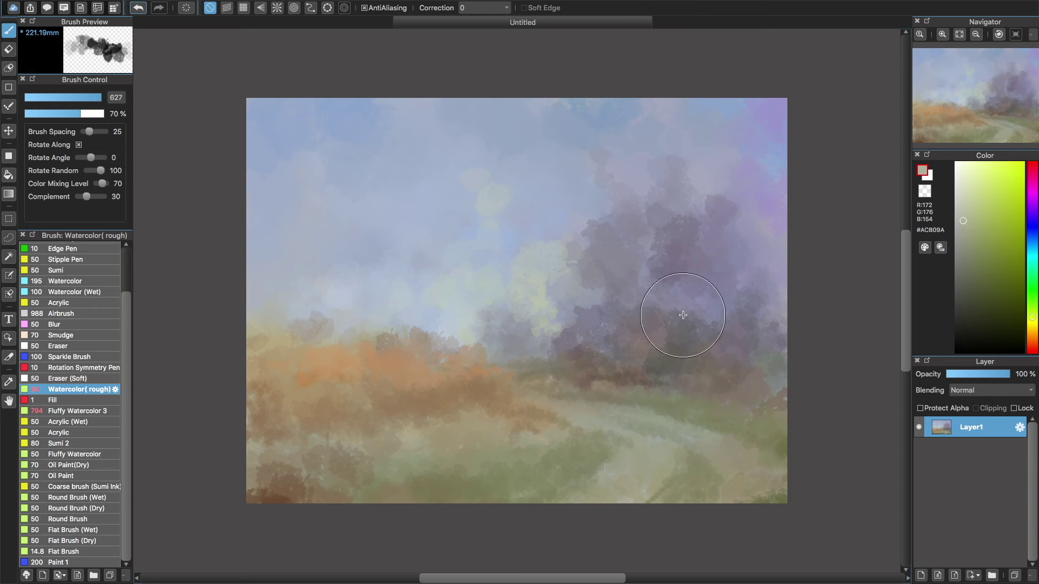
pyautogui.keyDown('alt'); pyautogui.click(333, 112); pyautogui.keyUp('alt')
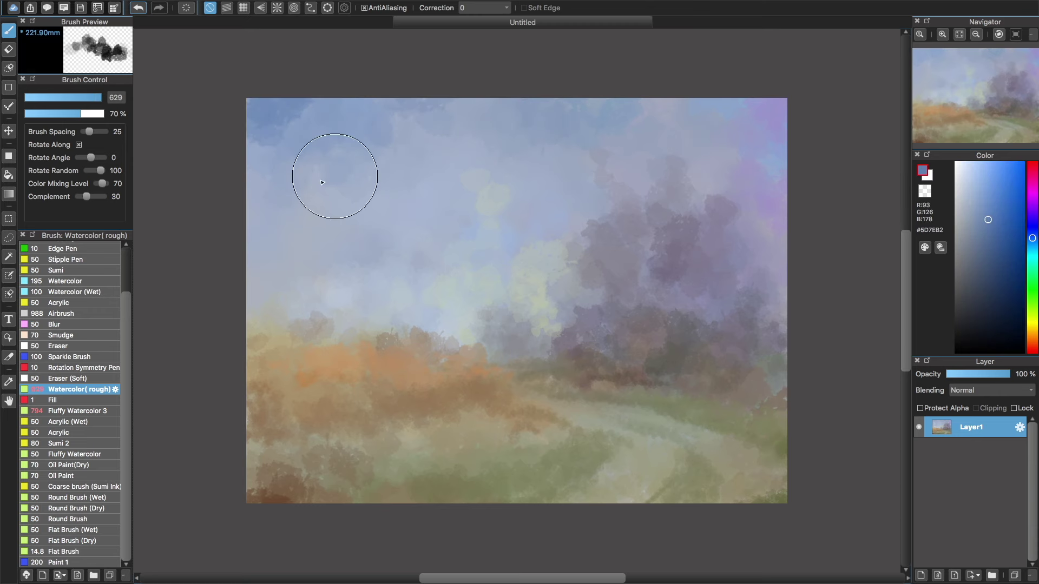
pyautogui.keyDown('alt'); pyautogui.click(703, 151); pyautogui.keyUp('alt')
# Brighten the glow above the horizon with off-white (#ECECEC) and pale peach (#FFE2D0)
pyautogui.keyDown('alt'); pyautogui.click(514, 292); pyautogui.keyUp('alt')
pyautogui.press('[')
pyautogui.press('[')
pyautogui.keyDown('alt'); pyautogui.click(460, 330); pyautogui.keyUp('alt')
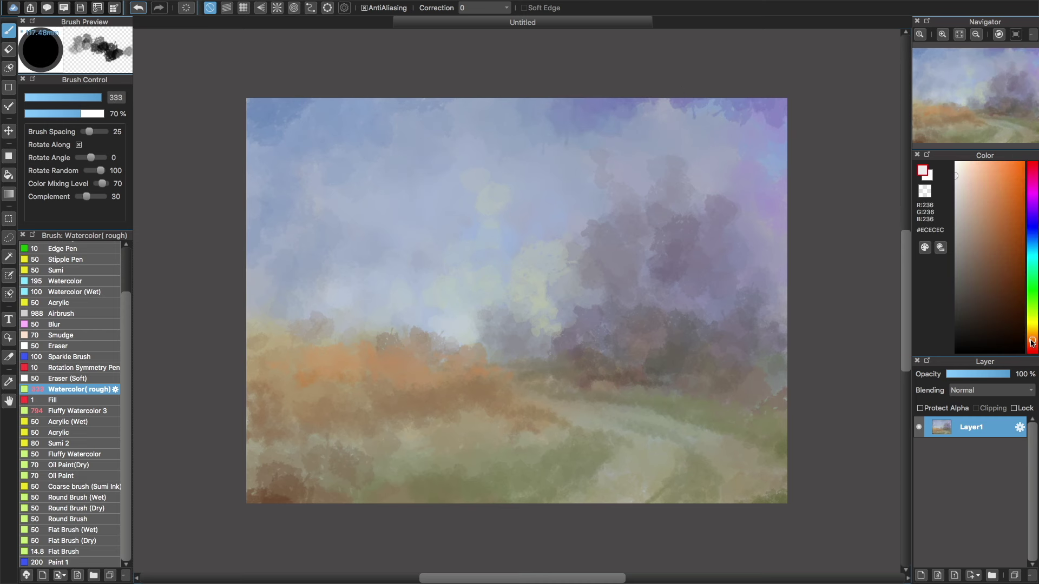
pyautogui.press(']')
pyautogui.press(']')
pyautogui.press('[')
pyautogui.press('[')
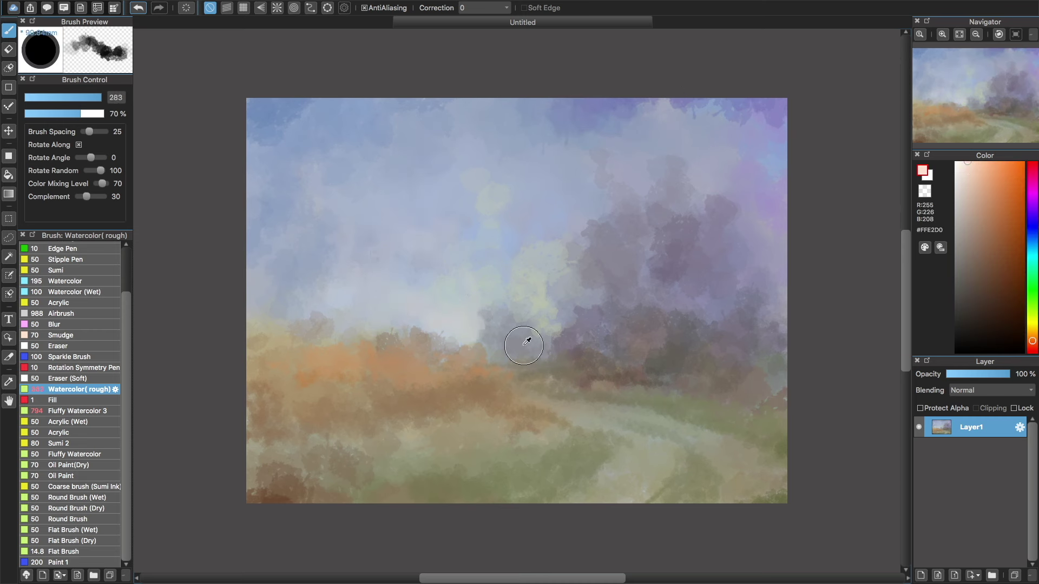
# Switch to the G Pen at size 349 and 40% opacity, and darken the shrubs beneath the large tree with dark brown (#3B2F22)
pyautogui.keyDown('alt'); pyautogui.click(563, 338); pyautogui.keyUp('alt')
pyautogui.scroll(3, 106, 344)
pyautogui.click(81, 279)
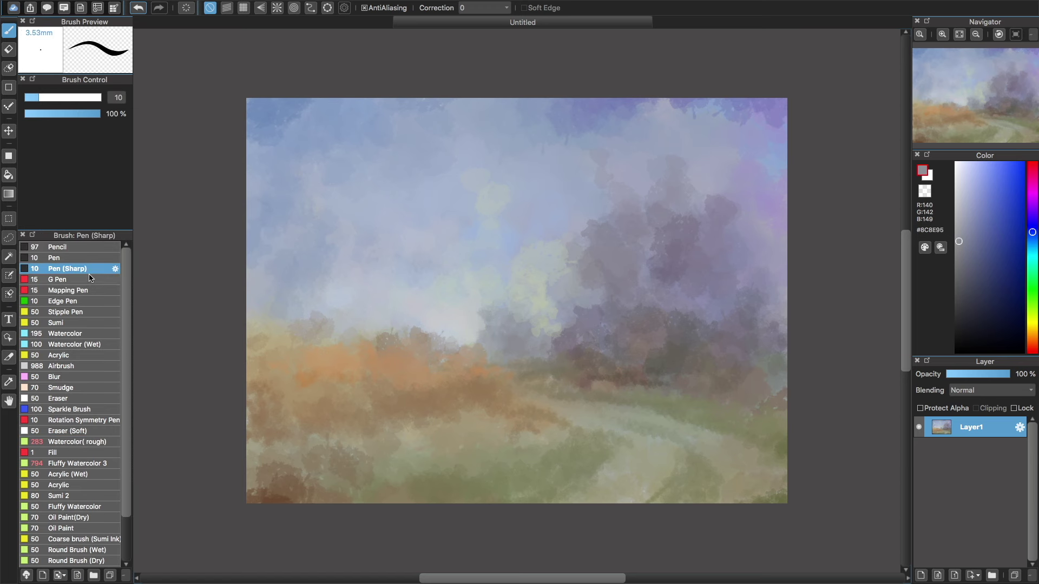
pyautogui.press(']')
pyautogui.press(']')
pyautogui.press(']')
pyautogui.keyDown('alt'); pyautogui.click(654, 330); pyautogui.keyUp('alt')
pyautogui.keyDown('alt'); pyautogui.click(672, 353); pyautogui.keyUp('alt')
pyautogui.press(']')
pyautogui.press(']')
pyautogui.press(']')
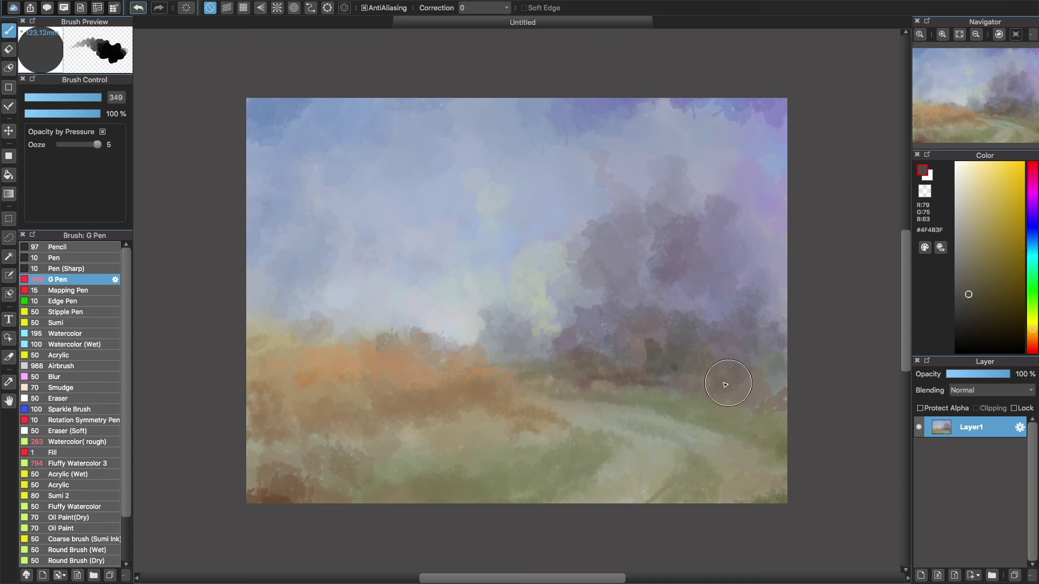
pyautogui.click(1032, 337)
pyautogui.click(56, 116)
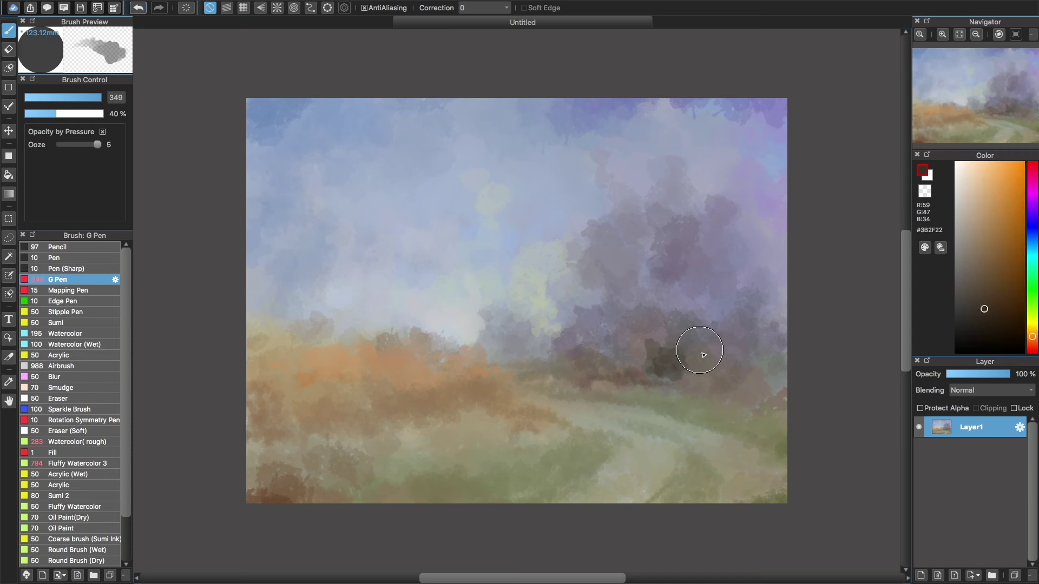
# Reduce the brush to size 115 and add reddish-brown (#562A20) accents to the shrubs below the large tree
pyautogui.press('[')
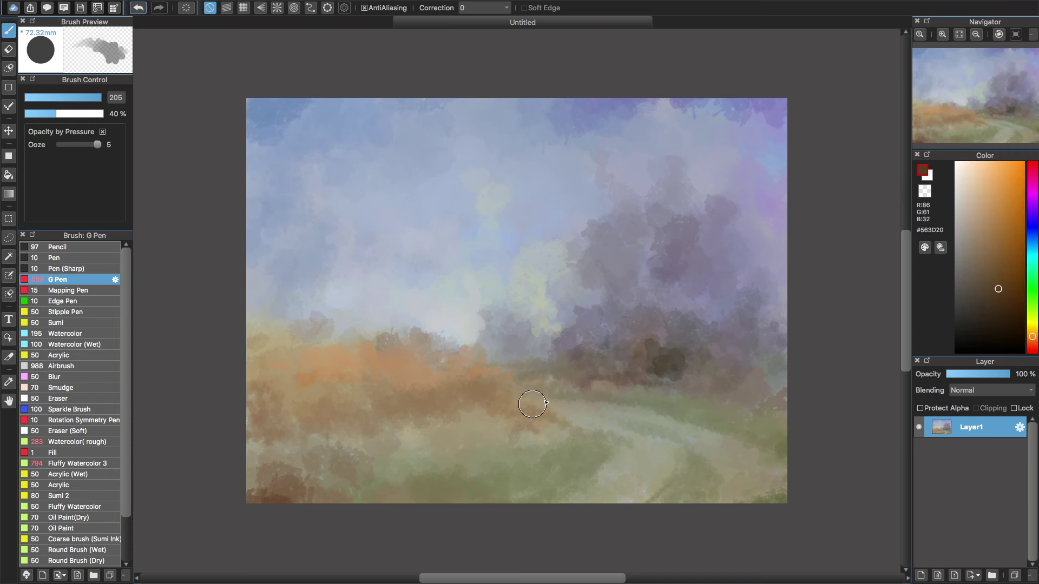
pyautogui.click(1032, 348)
pyautogui.press('[')
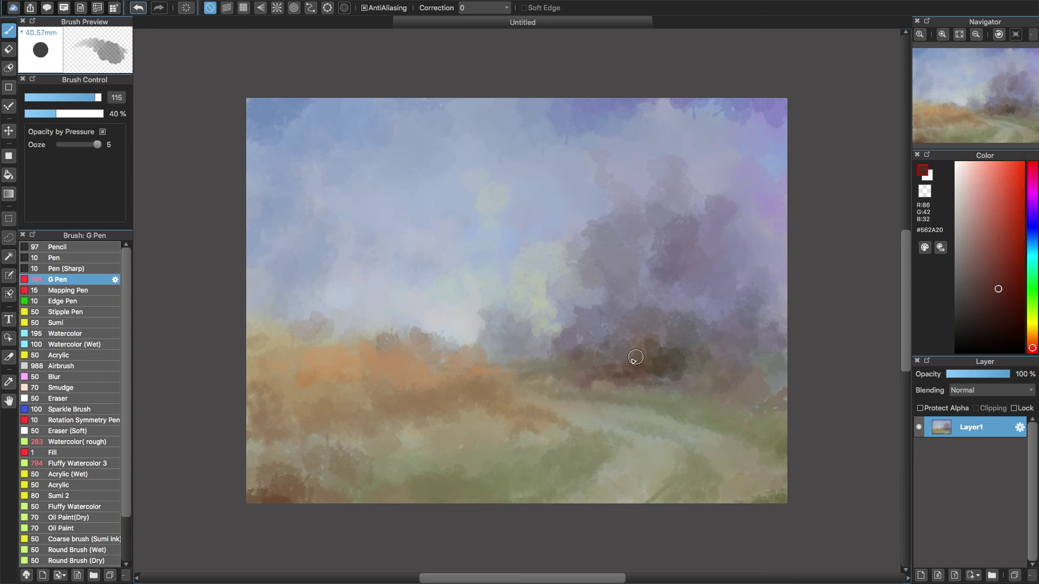
# Enlarge the brush to 357 and dab dark red (#73392C) foliage around the large tree and brown (#55260A) bushes at the canvas's right edge
pyautogui.press(']')
pyautogui.press(']')
pyautogui.click(998, 267)
pyautogui.moveTo(728, 295)
pyautogui.mouseDown()
pyautogui.moveTo(698, 379)
pyautogui.moveTo(741, 368)
pyautogui.mouseUp()
pyautogui.moveTo(681, 352); pyautogui.dragTo(703, 379)
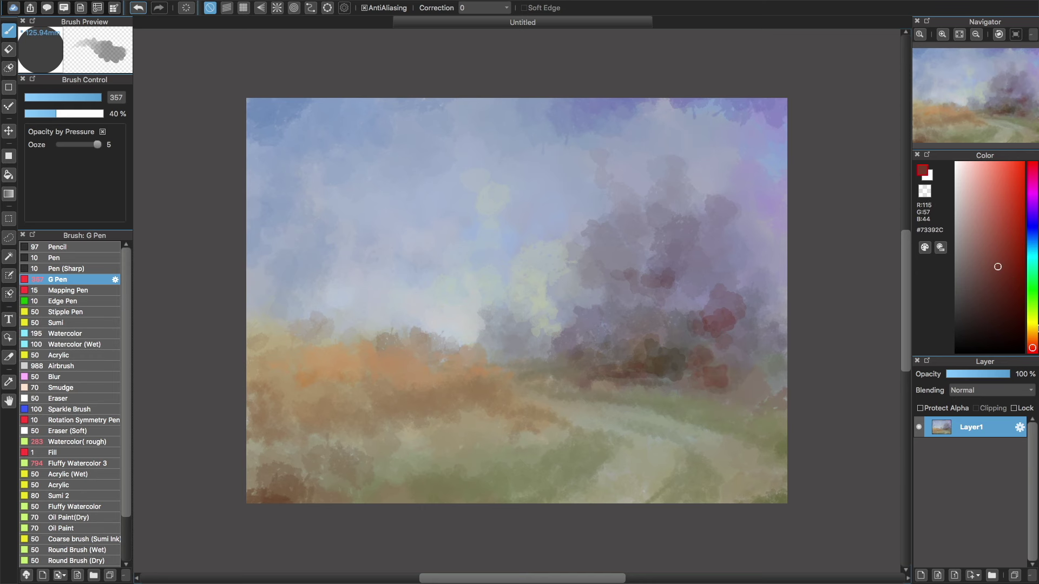
pyautogui.click(1032, 335)
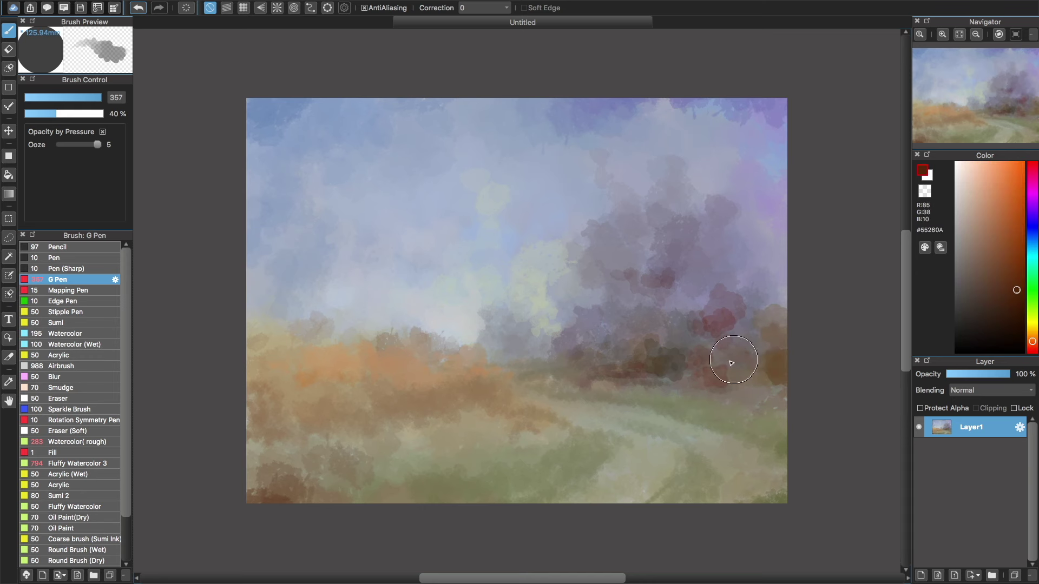
# Build up the crown of the large tree and the small distant tree with mauve-grey (#796B75) foliage
pyautogui.keyDown('alt'); pyautogui.click(590, 234); pyautogui.keyUp('alt')
pyautogui.press('[')
pyautogui.press(']')
pyautogui.moveTo(610, 194)
pyautogui.mouseDown()
pyautogui.moveTo(617, 166)
pyautogui.moveTo(604, 199)
pyautogui.moveTo(660, 206)
pyautogui.moveTo(659, 269)
pyautogui.moveTo(732, 202)
pyautogui.moveTo(704, 192)
pyautogui.moveTo(713, 288)
pyautogui.mouseUp()
pyautogui.moveTo(503, 317)
pyautogui.mouseDown()
pyautogui.moveTo(512, 301)
pyautogui.moveTo(512, 319)
pyautogui.mouseUp()
pyautogui.press('[')
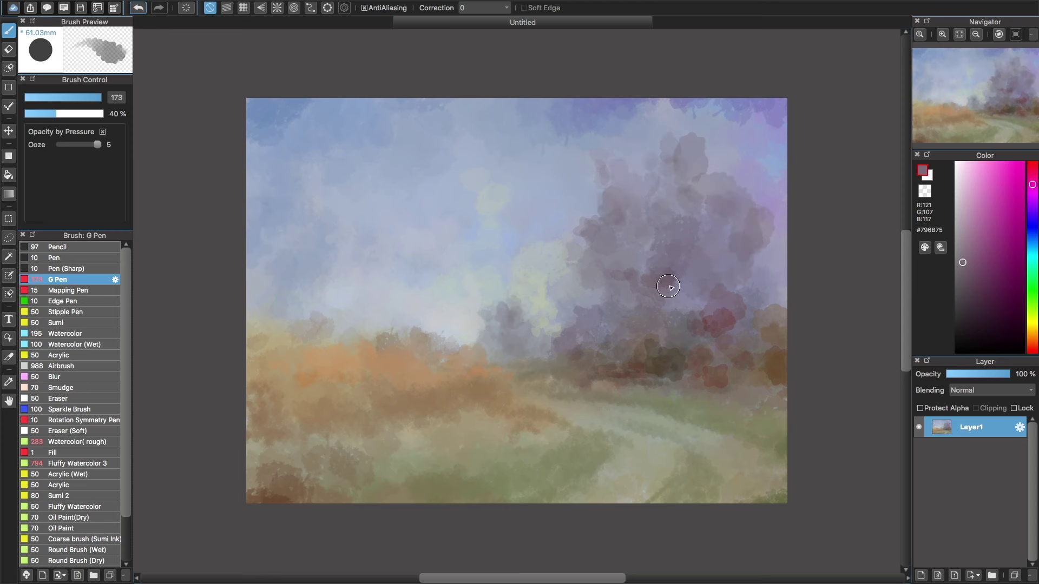
# Paint sandy (#C5B88E) wheel tracks along the path and dark olive (#5F5C2F) grass between and beside them
pyautogui.keyDown('alt'); pyautogui.click(644, 458); pyautogui.keyUp('alt')
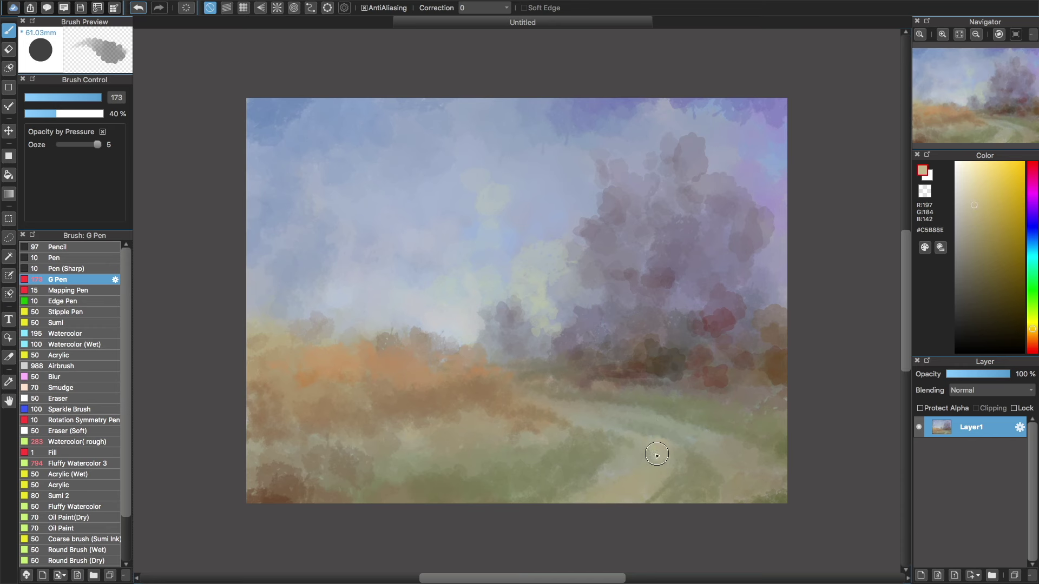
pyautogui.moveTo(701, 438)
pyautogui.mouseDown()
pyautogui.moveTo(716, 502)
pyautogui.moveTo(666, 475)
pyautogui.mouseUp()
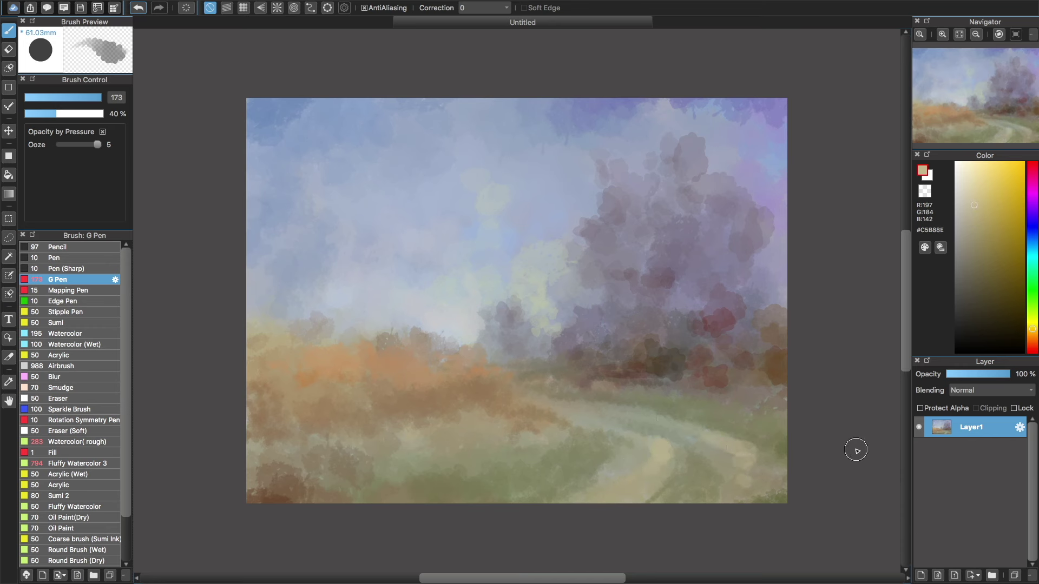
pyautogui.keyDown('alt'); pyautogui.click(696, 463); pyautogui.keyUp('alt')
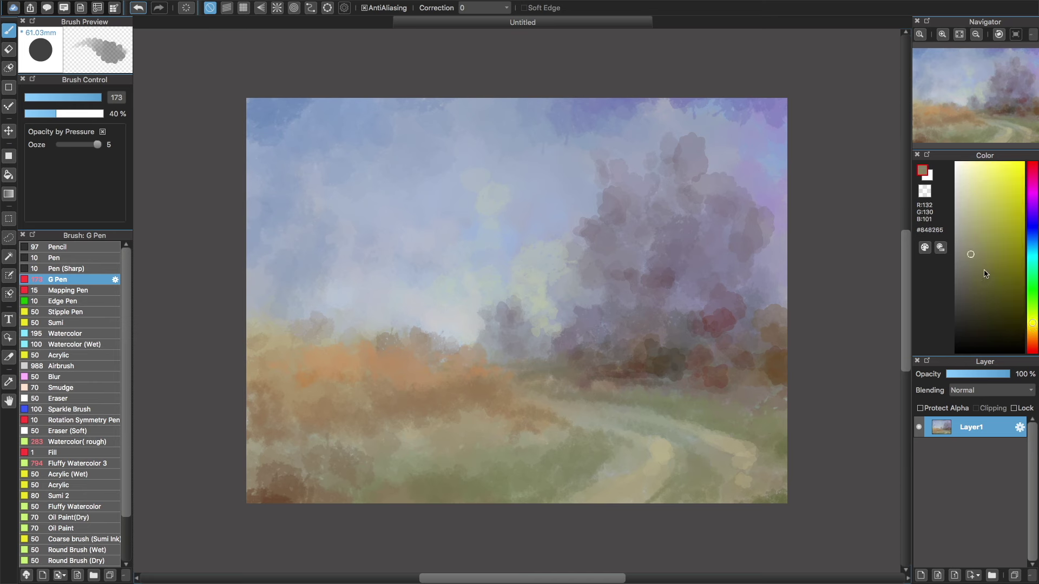
pyautogui.press('[')
pyautogui.moveTo(672, 434)
pyautogui.mouseDown()
pyautogui.moveTo(722, 476)
pyautogui.moveTo(687, 501)
pyautogui.moveTo(650, 501)
pyautogui.moveTo(652, 436)
pyautogui.mouseUp()
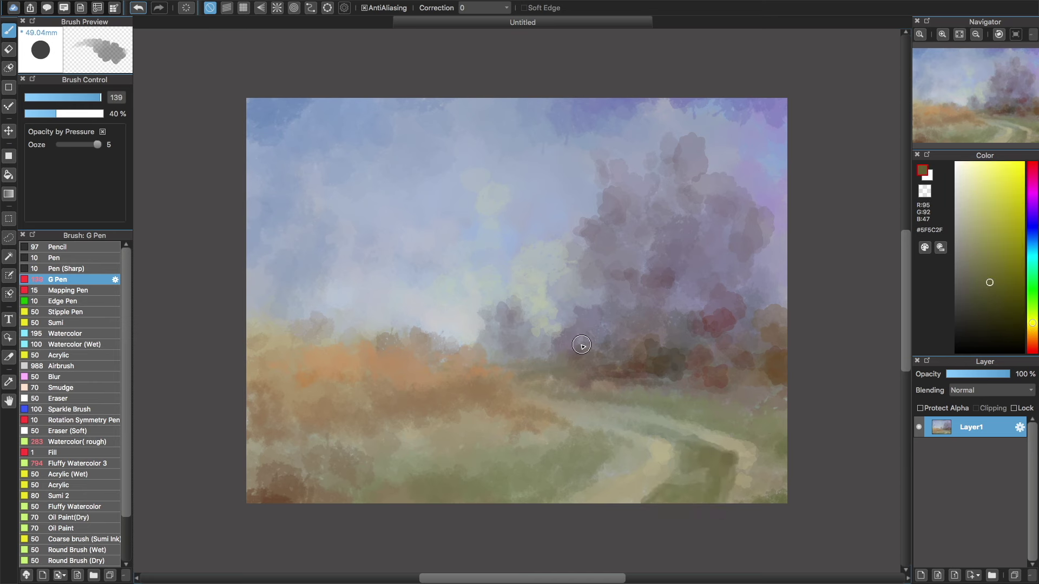
pyautogui.moveTo(781, 461); pyautogui.dragTo(768, 492)
pyautogui.moveTo(619, 438)
pyautogui.mouseDown()
pyautogui.moveTo(603, 454)
pyautogui.moveTo(430, 498)
pyautogui.mouseUp()
# Deepen the undergrowth below the large tree and the middle of its crown with dark brown, starting from #3E2D15
pyautogui.keyDown('alt'); pyautogui.click(666, 362); pyautogui.keyUp('alt')
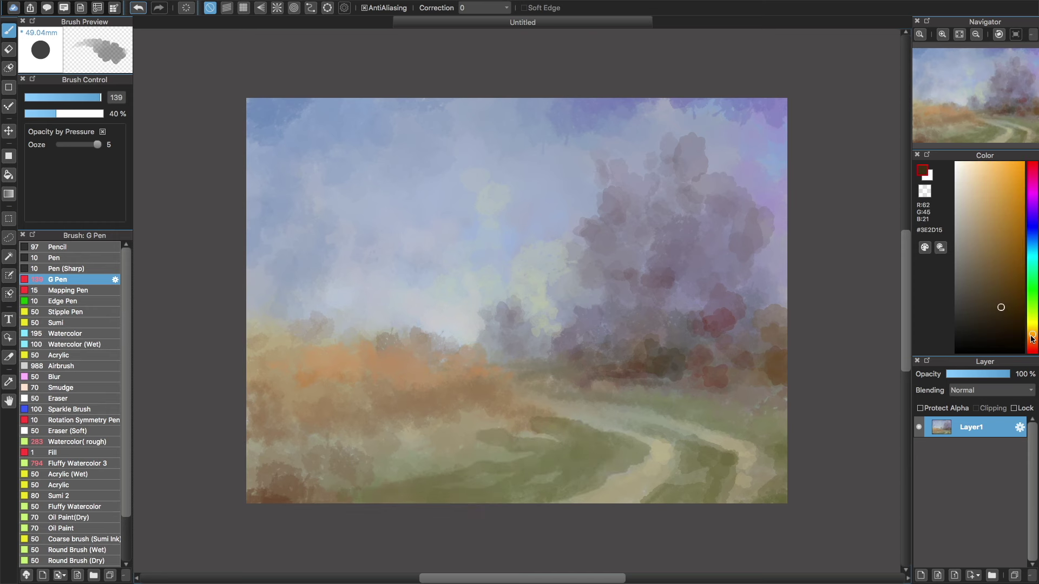
pyautogui.moveTo(587, 375)
pyautogui.mouseDown()
pyautogui.moveTo(714, 357)
pyautogui.moveTo(772, 374)
pyautogui.mouseUp()
pyautogui.moveTo(685, 325)
pyautogui.mouseDown()
pyautogui.moveTo(621, 267)
pyautogui.moveTo(670, 242)
pyautogui.mouseUp()
# Warm the field and the lower-left foreground with light orange (#E6A34A) strokes at brush size 141
pyautogui.keyDown('alt'); pyautogui.click(472, 370); pyautogui.keyUp('alt')
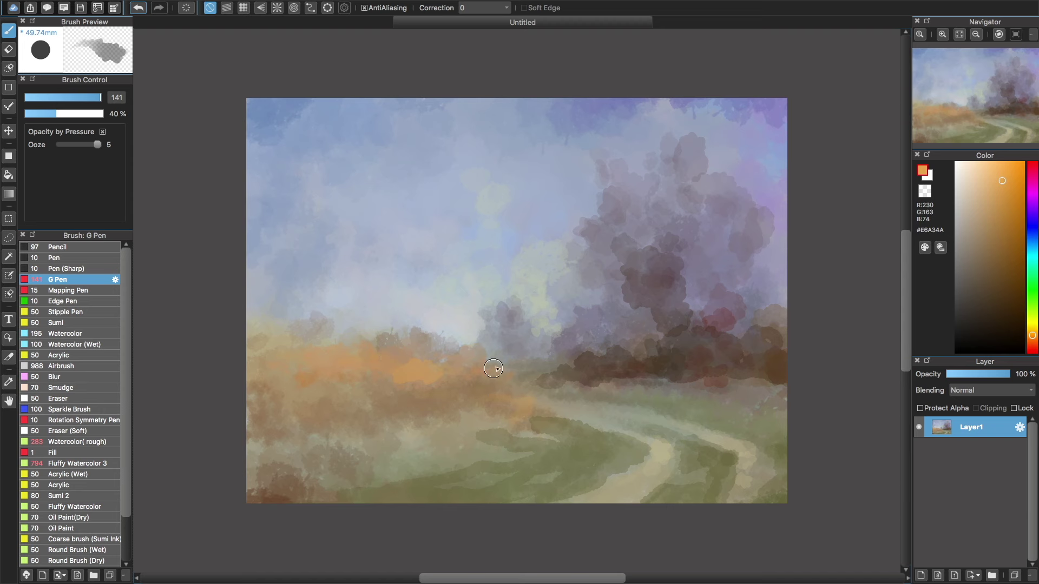
pyautogui.moveTo(314, 452); pyautogui.dragTo(427, 485)
pyautogui.moveTo(260, 478); pyautogui.dragTo(335, 476)
# Sweep dark olive (#5E5534) strokes across the lower-left foreground grass and reduce the brush to size 94
pyautogui.keyDown('alt'); pyautogui.click(580, 458); pyautogui.keyUp('alt')
pyautogui.keyDown('alt'); pyautogui.click(562, 380); pyautogui.keyUp('alt')
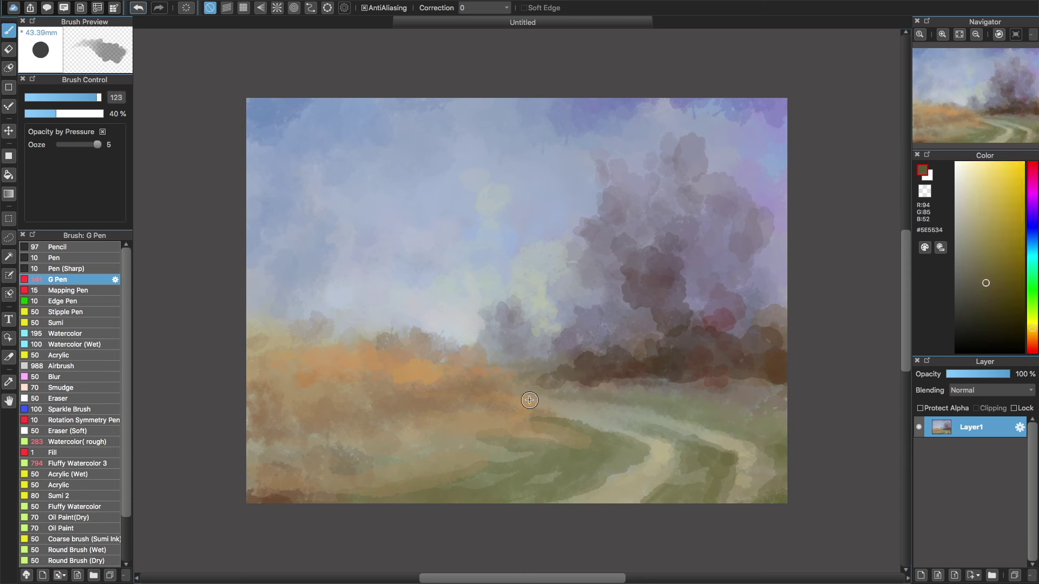
pyautogui.moveTo(311, 446); pyautogui.dragTo(487, 473)
pyautogui.moveTo(255, 487); pyautogui.dragTo(238, 412)
pyautogui.press('[')
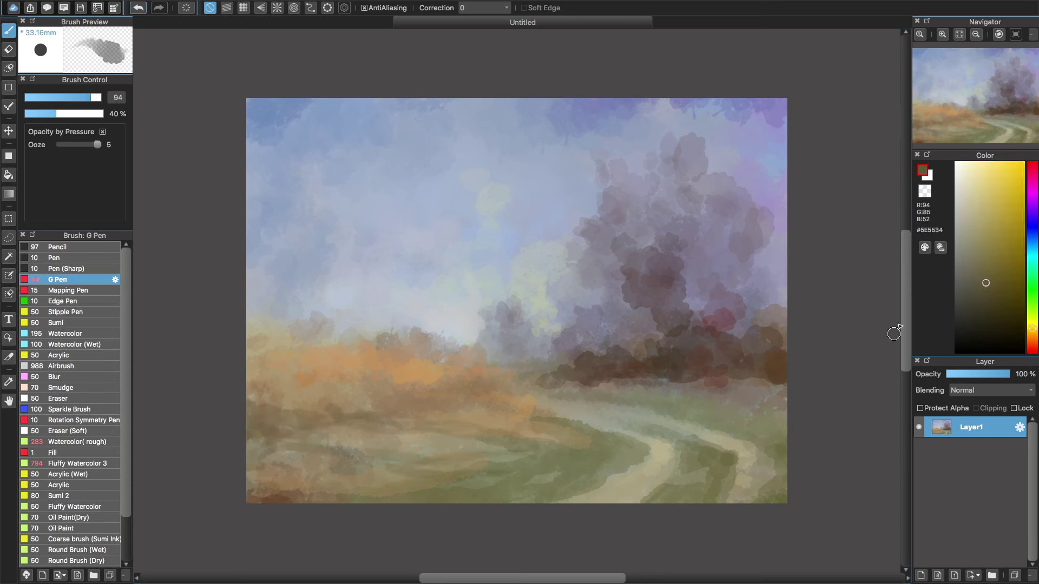
# Add bright yellow-green (#99B62A) patches to the grass beyond the path and pale (#B8C1AF) light spots beside the large tree
pyautogui.click(996, 260)
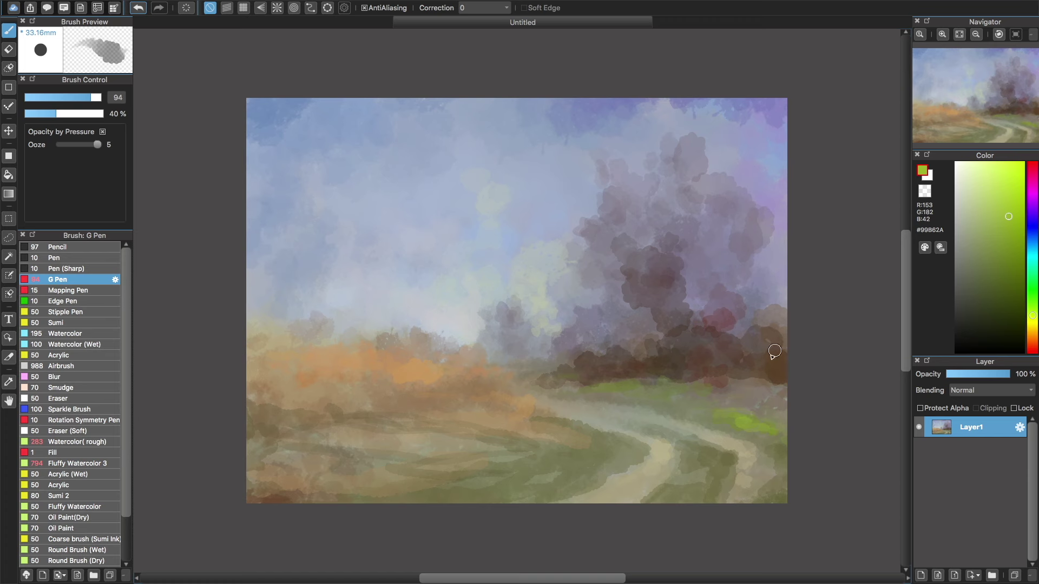
pyautogui.keyDown('alt'); pyautogui.click(581, 296); pyautogui.keyUp('alt')
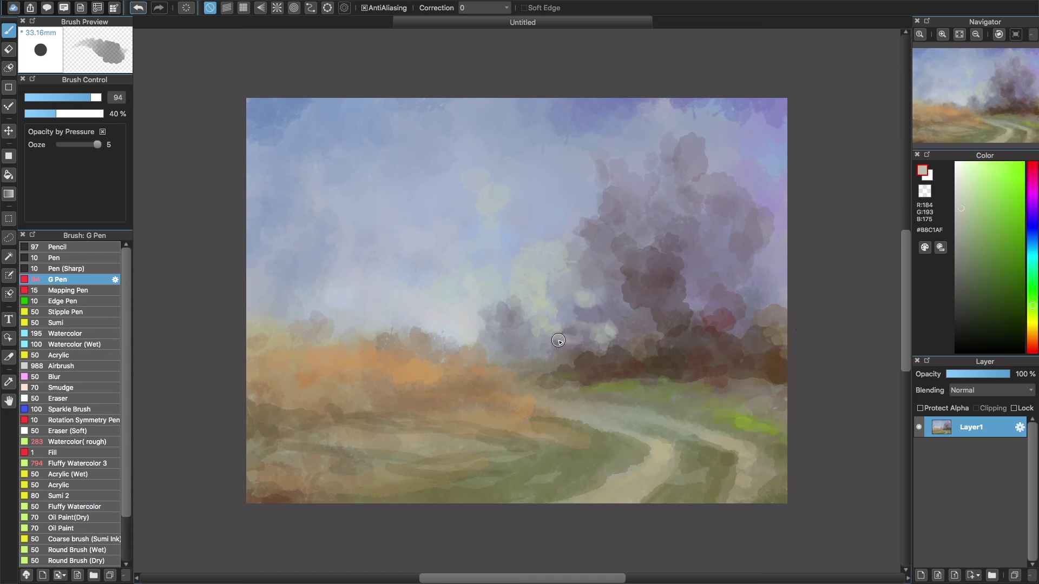
# Dab brown (#846333) bushes along the field's horizon at size 65 and broader foliage on the small distant tree at size 185
pyautogui.keyDown('alt'); pyautogui.click(484, 353); pyautogui.keyUp('alt')
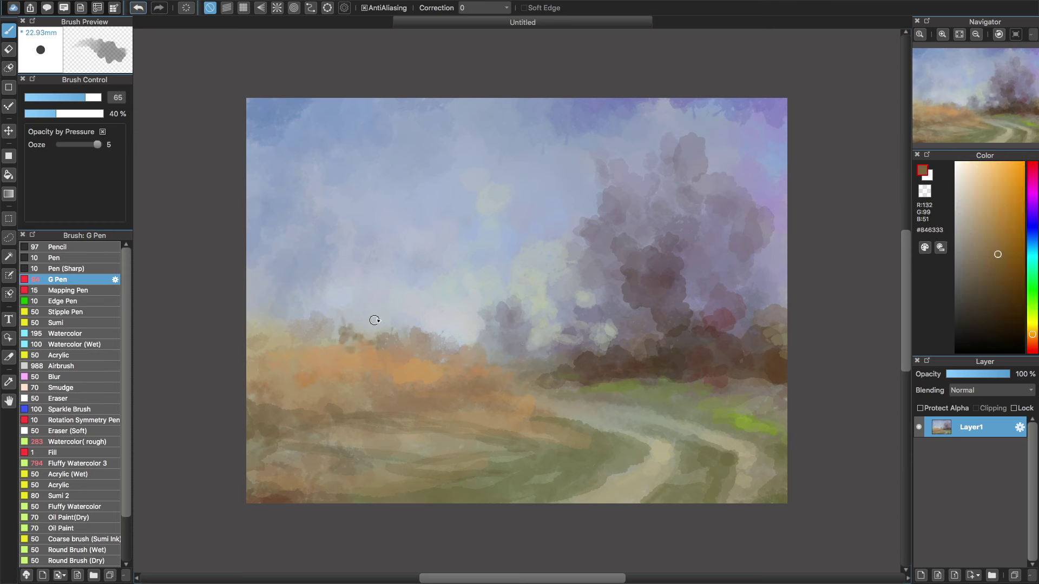
pyautogui.press(']')
pyautogui.press(']')
pyautogui.press(']')
pyautogui.press(']')
pyautogui.press(']')
pyautogui.press(']')
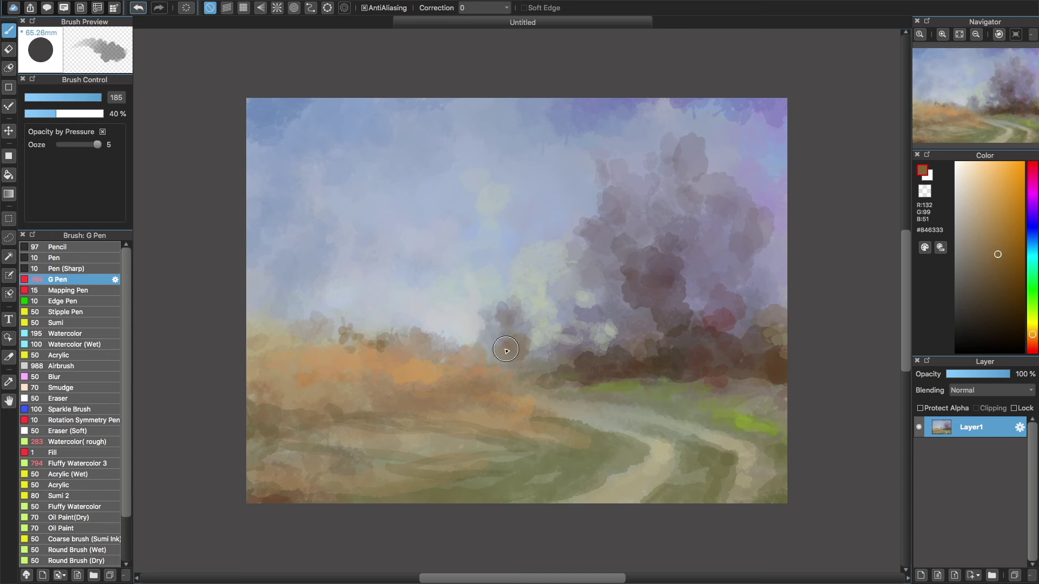
# Reduce the brush to size 86 and define the ground edge beneath the shrubs with dark brown (#3E2E23) and dark olive (#3C351D)
pyautogui.keyDown('alt'); pyautogui.click(530, 353); pyautogui.keyUp('alt')
pyautogui.keyDown('alt'); pyautogui.click(573, 355); pyautogui.keyUp('alt')
pyautogui.press('[')
pyautogui.press('[')
pyautogui.press('[')
pyautogui.press('[')
pyautogui.press('[')
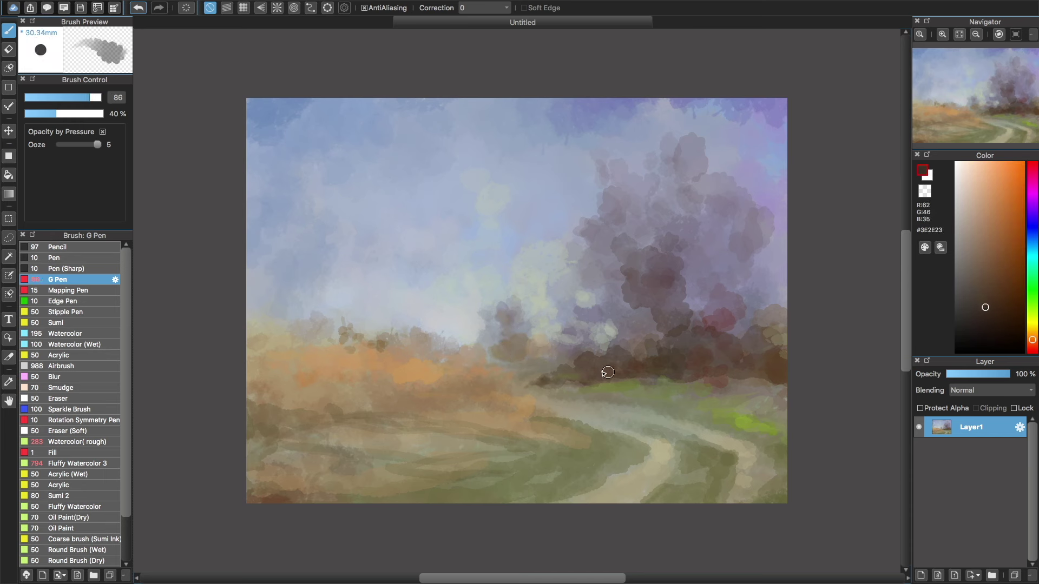
pyautogui.keyDown('alt'); pyautogui.click(575, 382); pyautogui.keyUp('alt')
pyautogui.keyDown('alt'); pyautogui.click(601, 367); pyautogui.keyUp('alt')
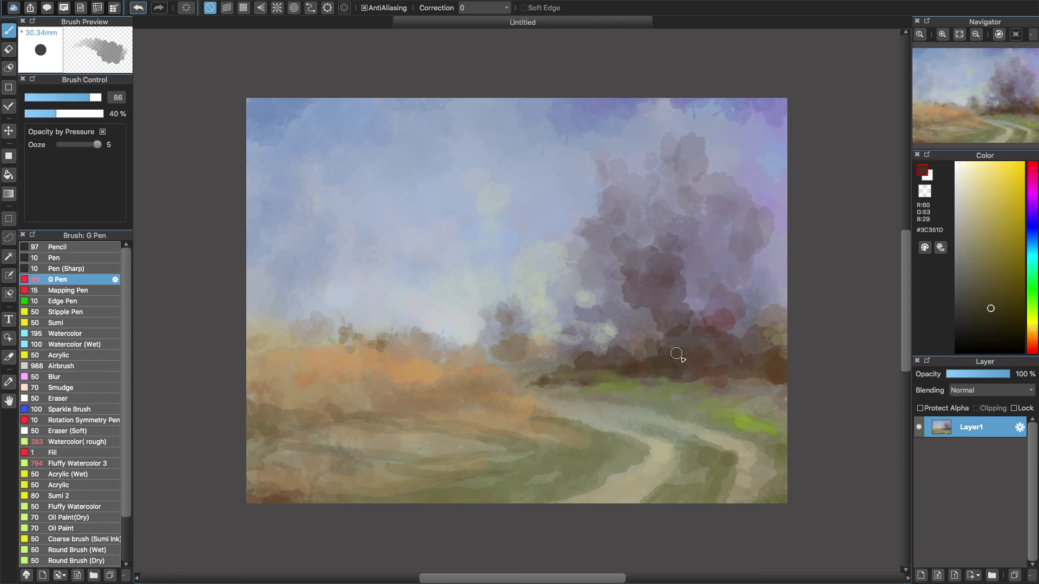
# Paint the large tree's trunk and main branches in dark brown (#352212, #442411), reducing the brush to size 43
pyautogui.keyDown('alt'); pyautogui.click(676, 354); pyautogui.keyUp('alt')
pyautogui.press('[')
pyautogui.press('[')
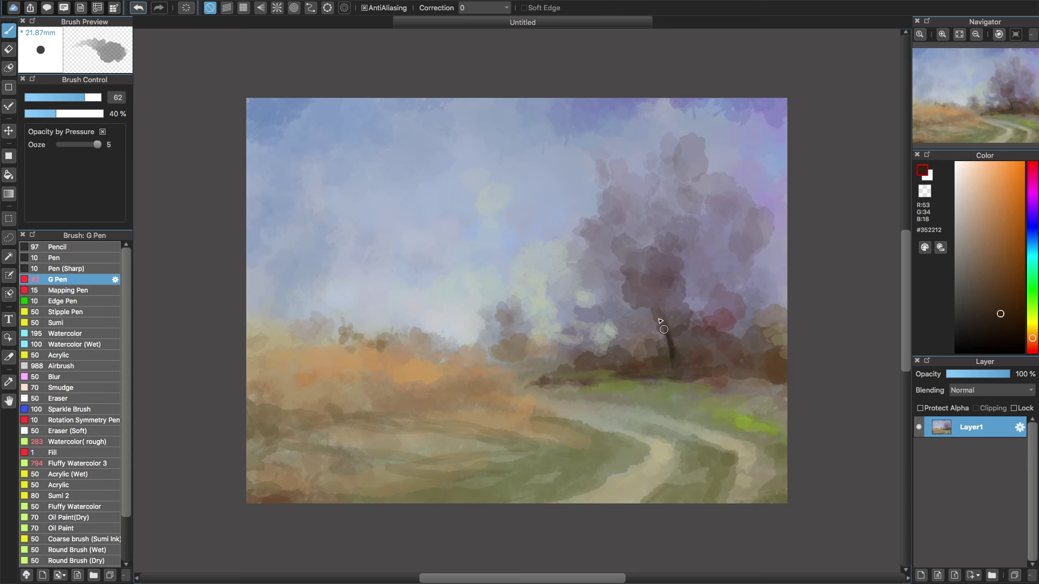
pyautogui.scroll(2, 625, 412)
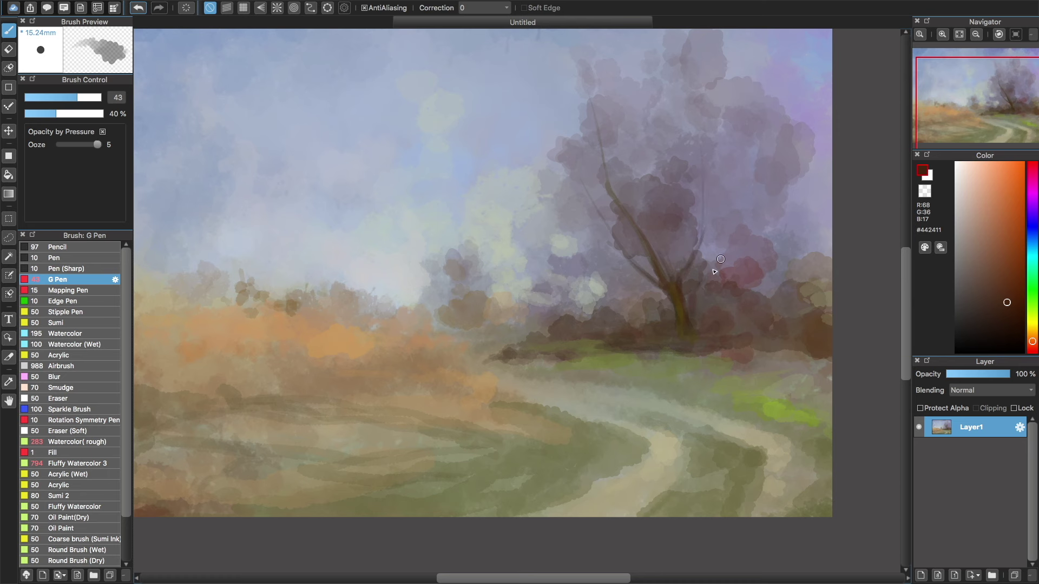
# Paint slender dark brown (#3D2415) trunks on both sides of the large tree's main trunk
pyautogui.keyDown('alt'); pyautogui.click(672, 280); pyautogui.keyUp('alt')
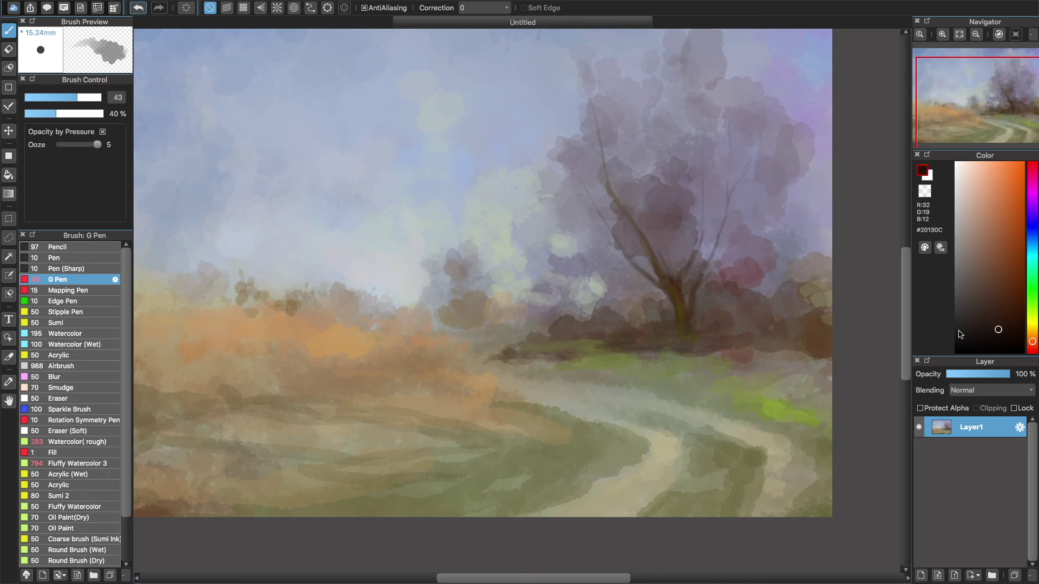
pyautogui.keyDown('alt'); pyautogui.click(772, 310); pyautogui.keyUp('alt')
pyautogui.moveTo(706, 330); pyautogui.dragTo(746, 254)
pyautogui.keyDown('alt'); pyautogui.click(564, 205); pyautogui.keyUp('alt')
pyautogui.moveTo(614, 331); pyautogui.dragTo(611, 225)
pyautogui.moveTo(595, 306); pyautogui.dragTo(607, 211)
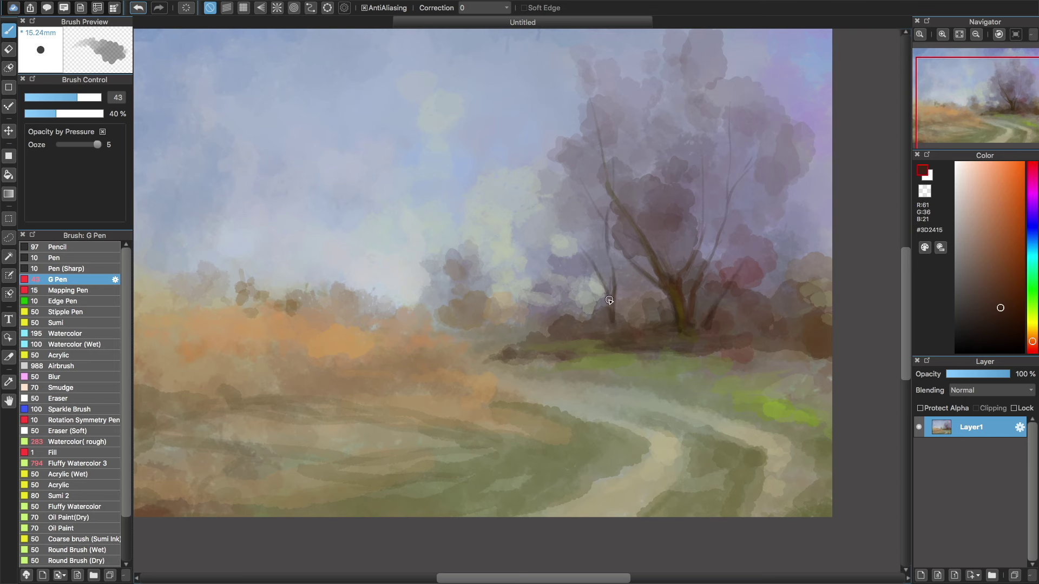
# Draw fine dark brown (#3D2415) branches spreading upward through the large tree's crown with a thinner brush
pyautogui.scroll(-1, 611, 324)
pyautogui.press('[')
pyautogui.scroll(3, 626, 163)
pyautogui.moveTo(558, 163); pyautogui.dragTo(645, 251)
pyautogui.moveTo(659, 184)
pyautogui.mouseDown()
pyautogui.moveTo(673, 212)
pyautogui.moveTo(679, 297)
pyautogui.mouseUp()
pyautogui.moveTo(661, 217); pyautogui.dragTo(681, 304)
pyautogui.moveTo(628, 127); pyautogui.dragTo(692, 241)
pyautogui.moveTo(697, 100); pyautogui.dragTo(691, 289)
pyautogui.moveTo(662, 85); pyautogui.dragTo(697, 161)
pyautogui.scroll(-2, 703, 227)
pyautogui.moveTo(726, 239)
pyautogui.mouseDown()
pyautogui.moveTo(667, 232)
pyautogui.moveTo(685, 238)
pyautogui.moveTo(715, 186)
pyautogui.moveTo(731, 180)
pyautogui.mouseUp()
pyautogui.scroll(-2, 689, 309)
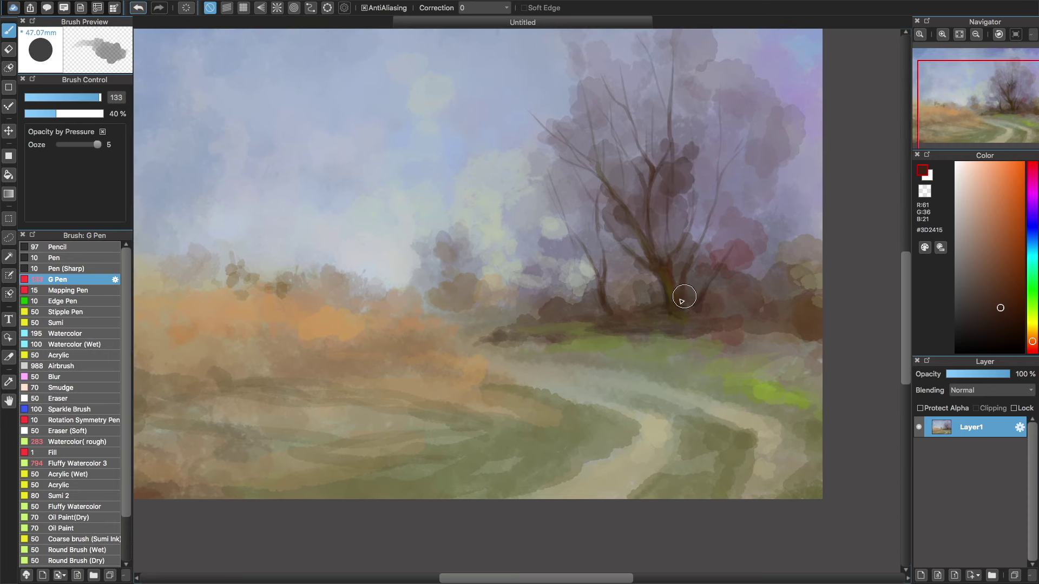
# Paint reed heads and stems along the right part of the field's horizon in brown (#6B3C07) and orange-brown (#944F00) at size 39
pyautogui.keyDown('alt'); pyautogui.click(398, 284); pyautogui.keyUp('alt')
pyautogui.moveTo(661, 304)
pyautogui.mouseDown()
pyautogui.moveTo(398, 284)
pyautogui.moveTo(416, 261)
pyautogui.moveTo(409, 236)
pyautogui.mouseUp()
pyautogui.click(1012, 255)
pyautogui.moveTo(409, 235)
pyautogui.mouseDown()
pyautogui.moveTo(443, 293)
pyautogui.moveTo(435, 259)
pyautogui.mouseUp()
pyautogui.click(1020, 273)
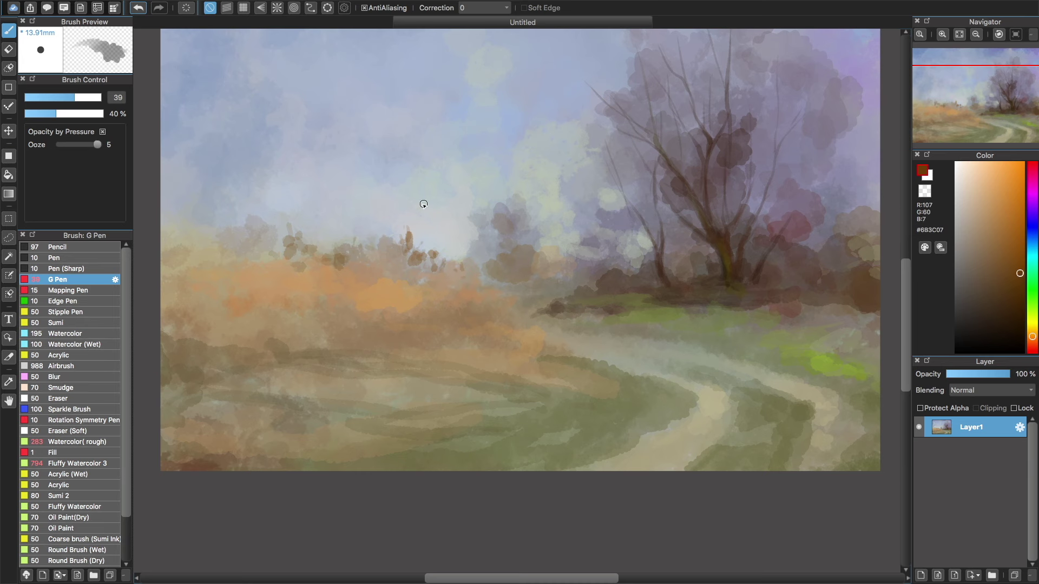
pyautogui.moveTo(379, 238); pyautogui.dragTo(380, 245)
pyautogui.moveTo(397, 237); pyautogui.dragTo(397, 246)
pyautogui.keyDown('alt'); pyautogui.click(447, 271); pyautogui.keyUp('alt')
pyautogui.moveTo(452, 276); pyautogui.dragTo(465, 267)
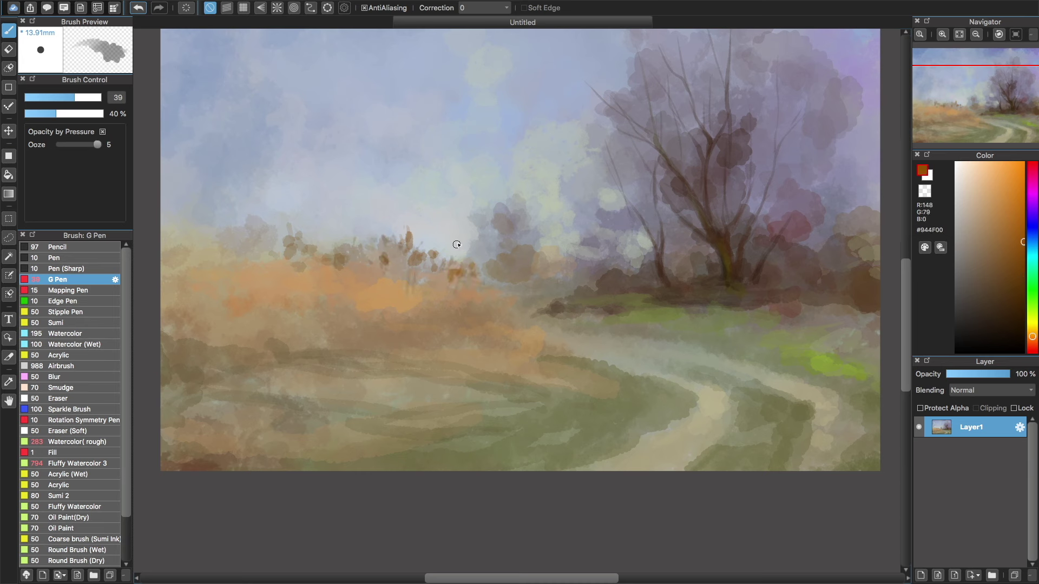
# Dab pale grey (#ADB5AC, #C0C2C2) light spots between the large tree's left branches and around the small distant tree
pyautogui.scroll(4, 610, 301)
pyautogui.hscroll(3, 610, 301)
pyautogui.keyDown('alt'); pyautogui.click(571, 238); pyautogui.keyUp('alt')
pyautogui.press(']')
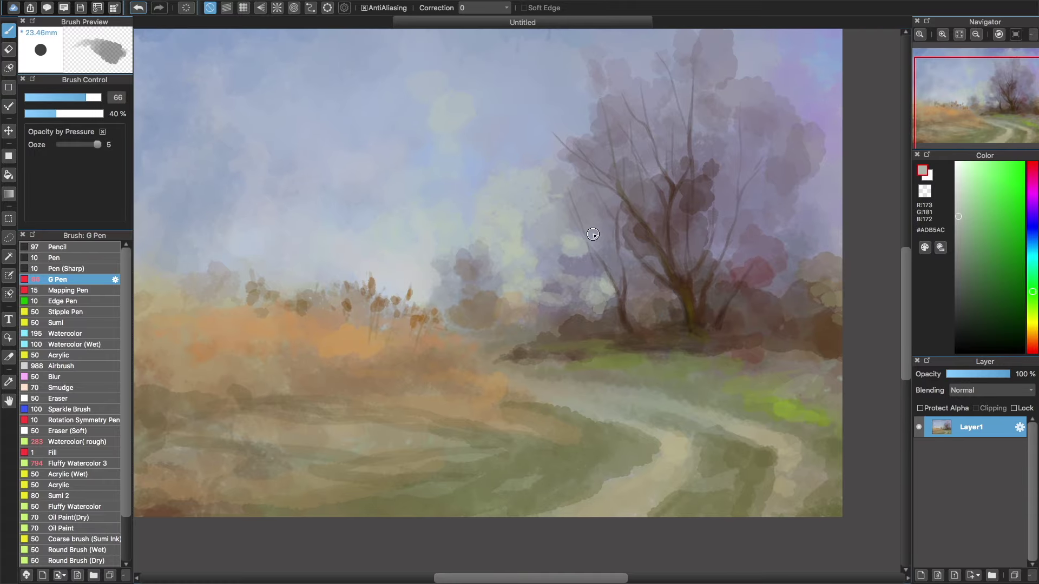
pyautogui.press('[')
pyautogui.press('[')
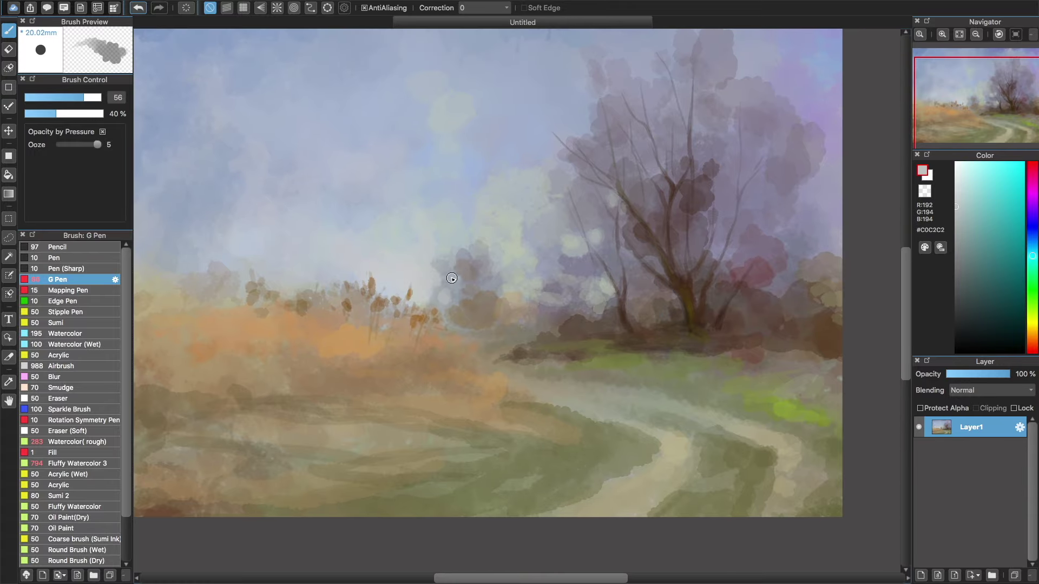
# Paint a thin trunk and twigs in the small distant tree and soften its foliage with pale grey-blue (#B2C1C1)
pyautogui.keyDown('alt'); pyautogui.click(451, 292); pyautogui.keyUp('alt')
pyautogui.moveTo(484, 319); pyautogui.dragTo(489, 339)
pyautogui.keyDown('alt'); pyautogui.click(453, 230); pyautogui.keyUp('alt')
pyautogui.hscroll(2, 657, 284)
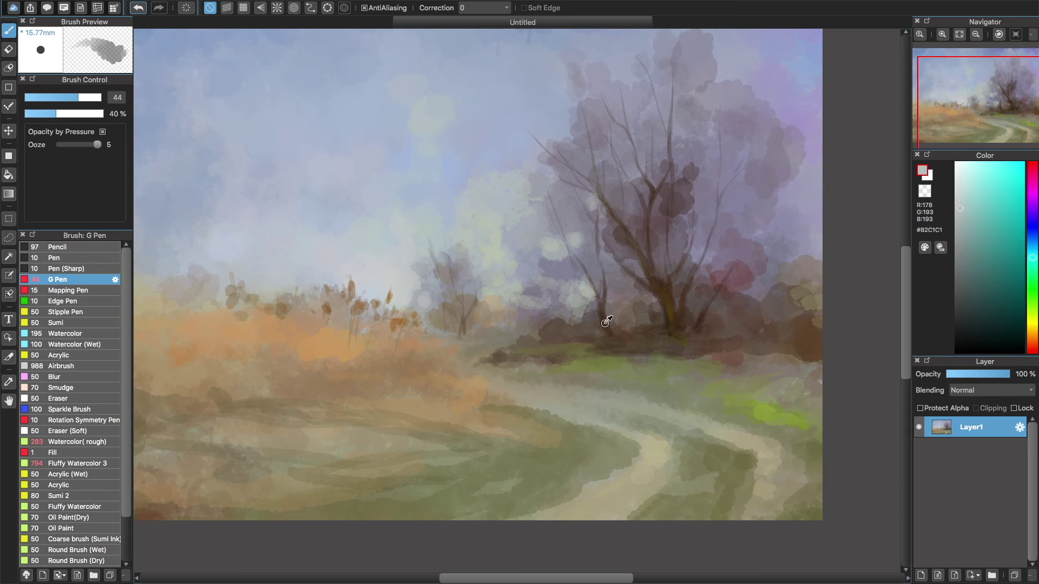
# Add fine dark twigs fanning out from the slender trunk left of the large tree
pyautogui.keyDown('alt'); pyautogui.click(603, 320); pyautogui.keyUp('alt')
pyautogui.moveTo(552, 260)
pyautogui.mouseDown()
pyautogui.moveTo(517, 219)
pyautogui.moveTo(528, 227)
pyautogui.moveTo(547, 195)
pyautogui.mouseUp()
pyautogui.scroll(-2, 661, 336)
# Enlarge the brush to size 61 and add ochre-yellow (#AF8C17) highlights to the grass below the large tree
pyautogui.keyDown('alt'); pyautogui.click(598, 332); pyautogui.keyUp('alt')
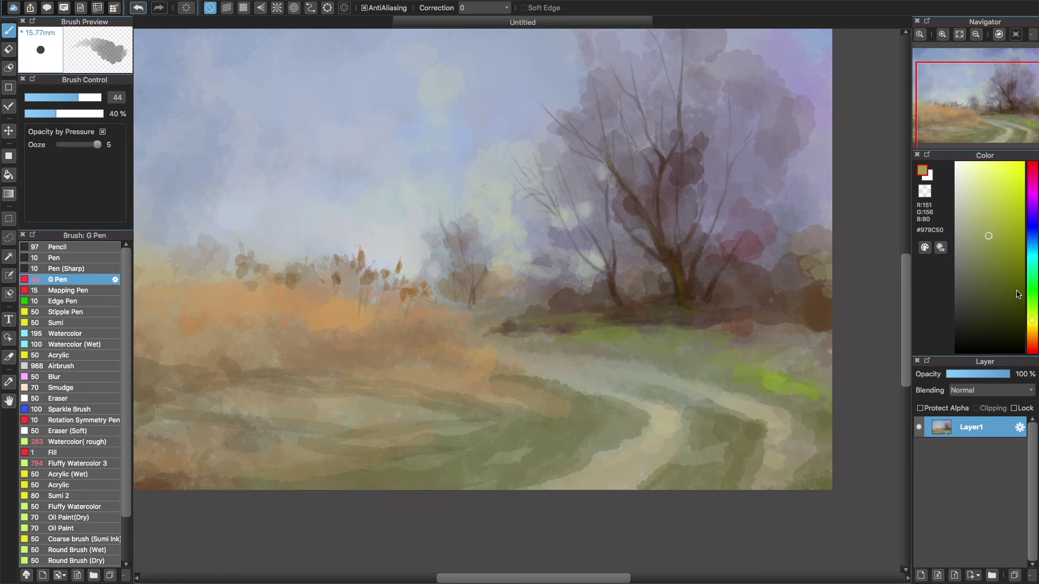
pyautogui.press(']')
pyautogui.press(']')
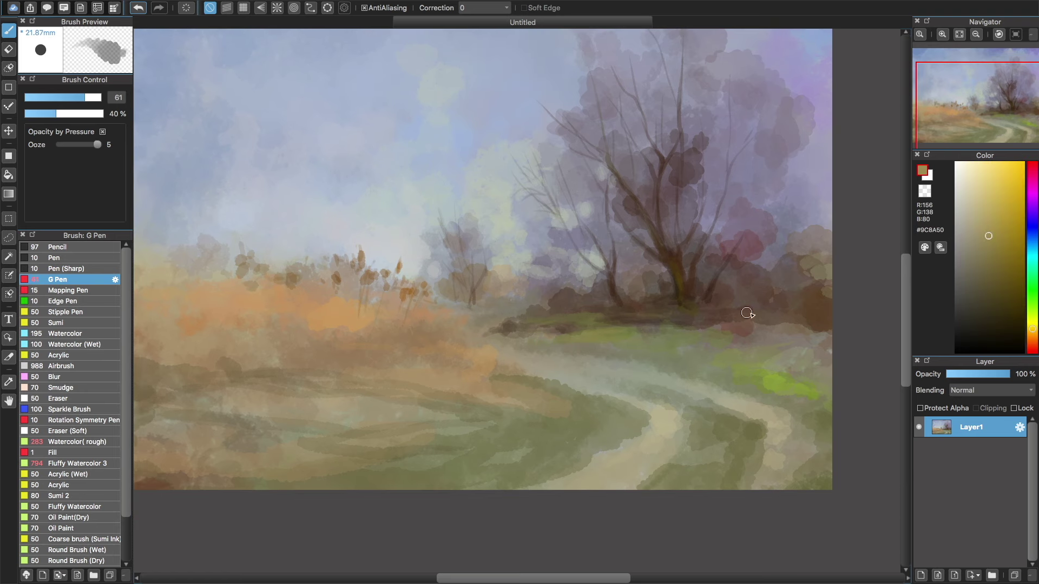
pyautogui.click(1015, 222)
pyautogui.moveTo(657, 338); pyautogui.dragTo(714, 336)
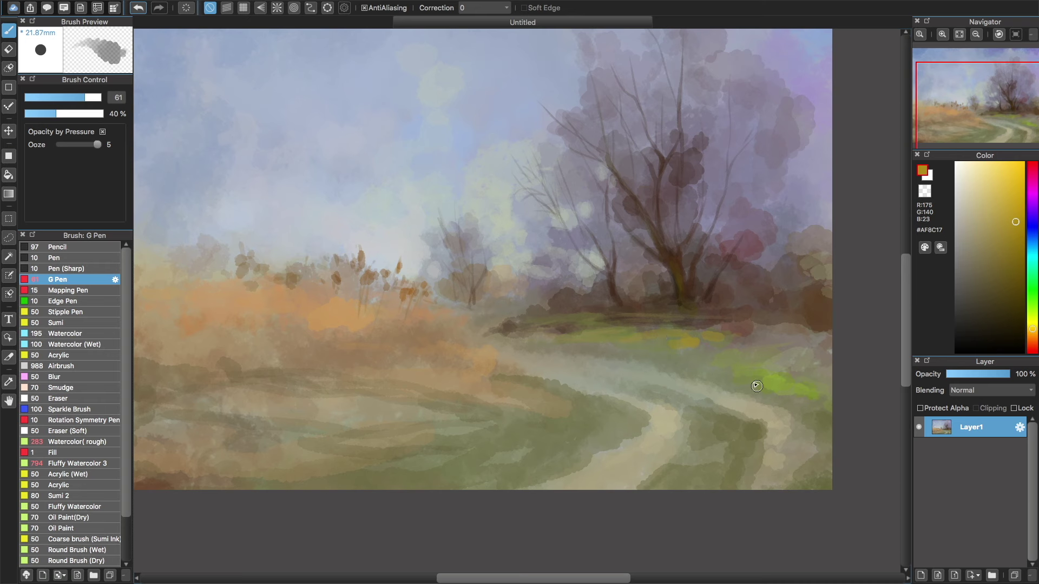
# Deepen the grass along the path's inner edge and between the two wheel tracks with darker green strokes
pyautogui.keyDown('alt'); pyautogui.click(584, 426); pyautogui.keyUp('alt')
pyautogui.moveTo(587, 400)
pyautogui.mouseDown()
pyautogui.moveTo(609, 419)
pyautogui.moveTo(589, 441)
pyautogui.moveTo(617, 449)
pyautogui.moveTo(601, 419)
pyautogui.moveTo(584, 416)
pyautogui.mouseUp()
pyautogui.keyDown('alt'); pyautogui.click(634, 409); pyautogui.keyUp('alt')
pyautogui.keyDown('alt'); pyautogui.click(603, 417); pyautogui.keyUp('alt')
pyautogui.moveTo(775, 380); pyautogui.dragTo(806, 383)
pyautogui.moveTo(779, 419)
pyautogui.mouseDown()
pyautogui.moveTo(752, 432)
pyautogui.moveTo(751, 495)
pyautogui.mouseUp()
pyautogui.click(1031, 327)
pyautogui.press(']')
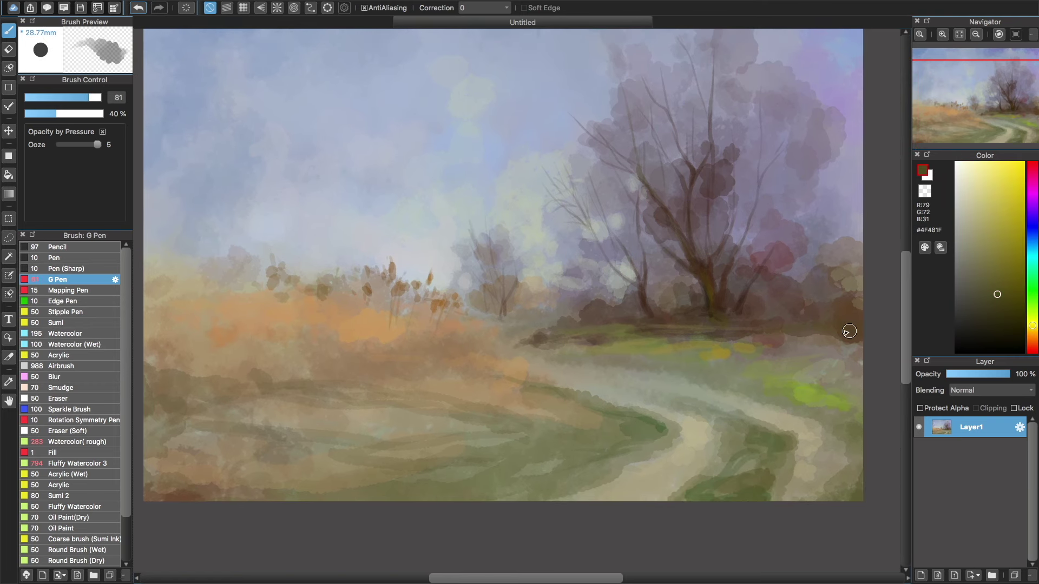
pyautogui.keyDown('alt'); pyautogui.click(848, 331); pyautogui.keyUp('alt')
# Set the brush to size 30 at 100% opacity and paint fine upright orange (#E59C43) and brown (#967A5A) blades in the reed field
pyautogui.scroll(3, 779, 354)
pyautogui.keyDown('alt'); pyautogui.click(389, 360); pyautogui.keyUp('alt')
pyautogui.press('[')
pyautogui.press('[')
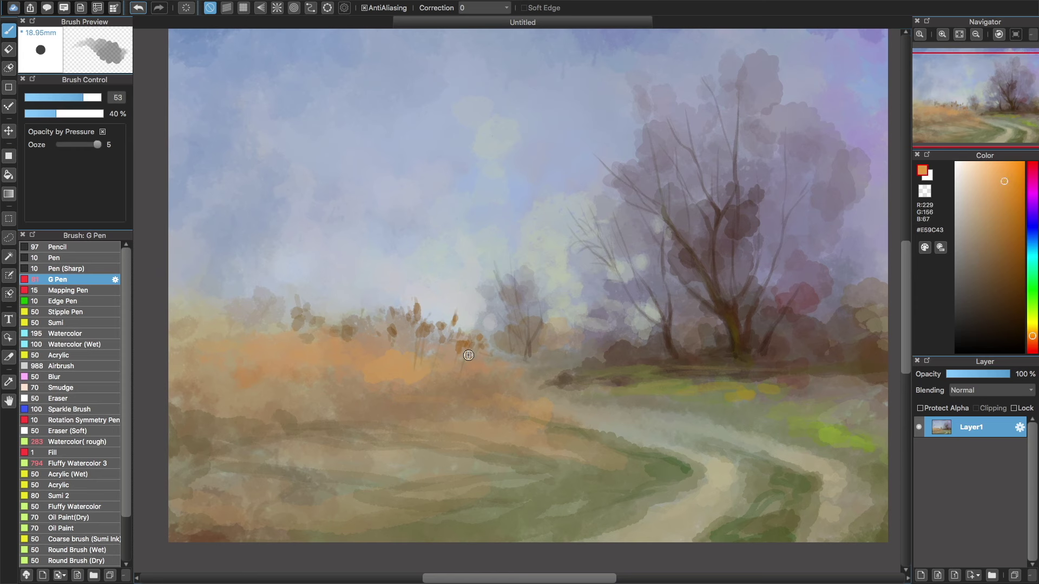
pyautogui.moveTo(86, 114); pyautogui.dragTo(108, 115)
pyautogui.press('[')
pyautogui.press('[')
pyautogui.moveTo(543, 413); pyautogui.dragTo(545, 393)
pyautogui.keyDown('alt'); pyautogui.click(543, 437); pyautogui.keyUp('alt')
pyautogui.moveTo(455, 405); pyautogui.dragTo(457, 338)
pyautogui.moveTo(373, 400); pyautogui.dragTo(370, 341)
pyautogui.keyDown('alt'); pyautogui.click(398, 411); pyautogui.keyUp('alt')
pyautogui.moveTo(388, 392); pyautogui.dragTo(387, 340)
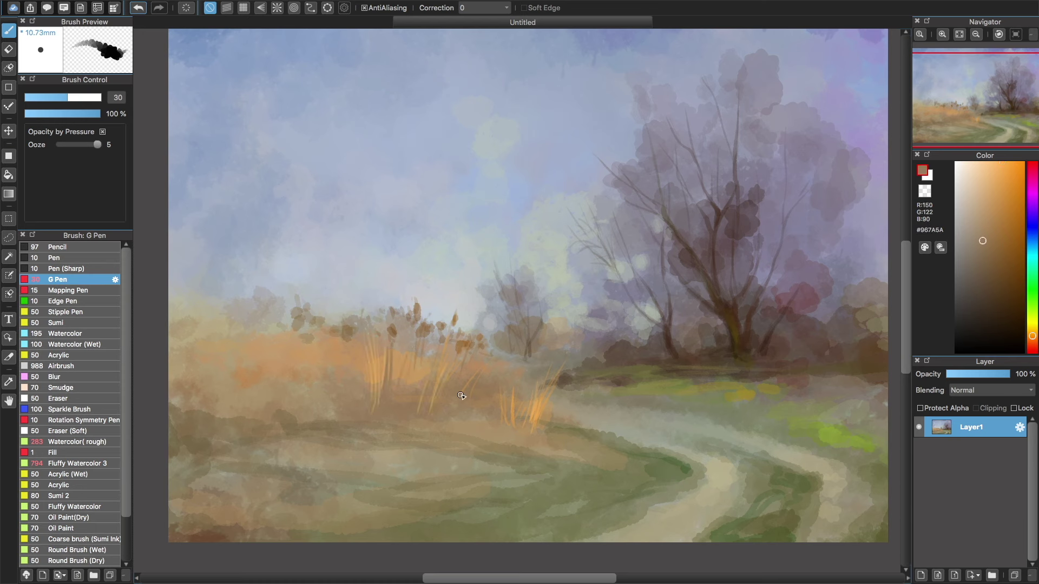
# Draw thin orange strokes across the grass below the large tree
pyautogui.keyDown('alt'); pyautogui.click(684, 394); pyautogui.keyUp('alt')
pyautogui.moveTo(777, 386); pyautogui.dragTo(824, 384)
pyautogui.keyDown('alt'); pyautogui.click(808, 436); pyautogui.keyUp('alt')
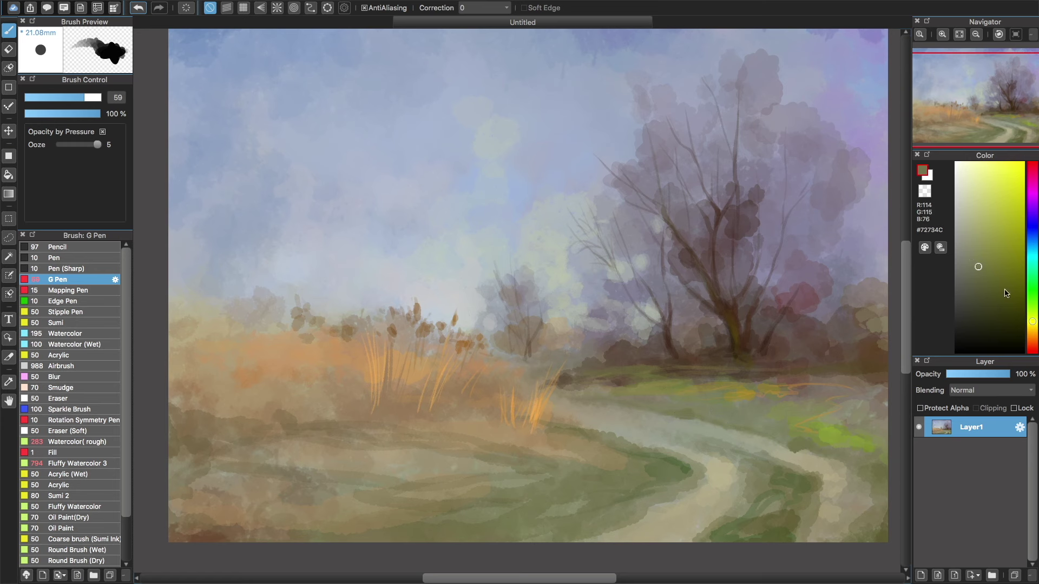
# Set the brush to 53% opacity and shade the grass along the path's right edge with muted dark green (#2C5849, #456658)
pyautogui.keyDown('alt'); pyautogui.click(853, 459); pyautogui.keyUp('alt')
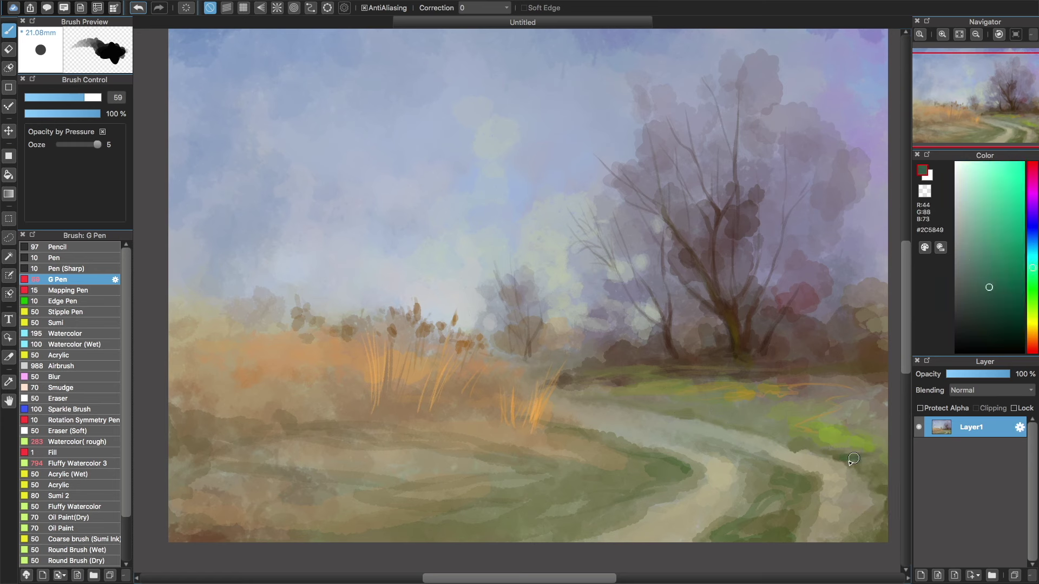
pyautogui.keyDown('alt'); pyautogui.click(853, 459); pyautogui.keyUp('alt')
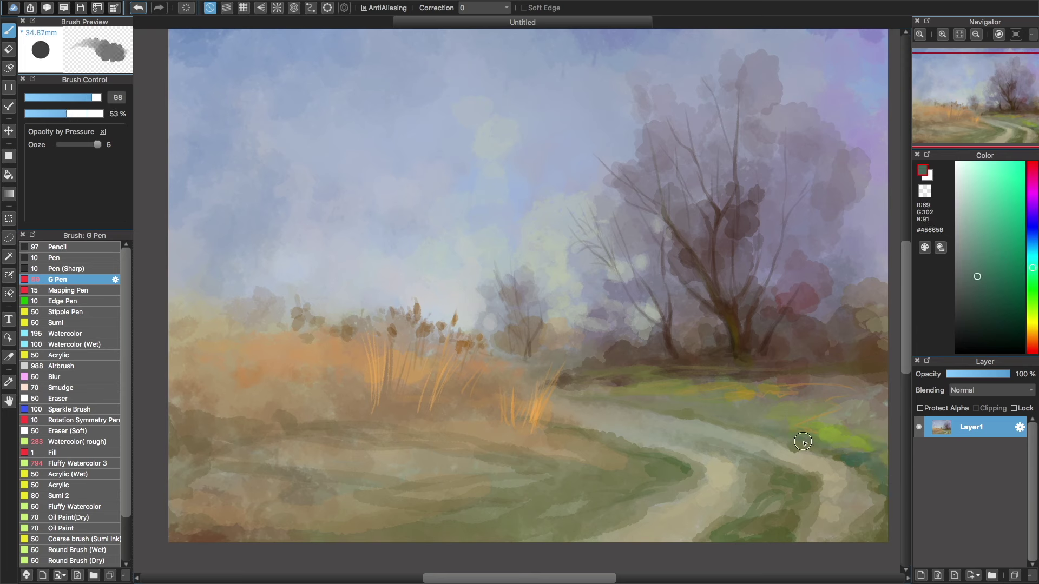
pyautogui.keyDown('alt'); pyautogui.click(853, 457); pyautogui.keyUp('alt')
pyautogui.keyDown('alt'); pyautogui.click(886, 455); pyautogui.keyUp('alt')
pyautogui.press('[')
# Dab yellow-green (#869738, #9EB636) highlights on the grass between the wheel tracks and on the verge right of the path
pyautogui.keyDown('alt'); pyautogui.click(695, 455); pyautogui.keyUp('alt')
pyautogui.keyDown('alt'); pyautogui.click(733, 440); pyautogui.keyUp('alt')
pyautogui.scroll(-2, 733, 441)
pyautogui.keyDown('alt'); pyautogui.click(779, 462); pyautogui.keyUp('alt')
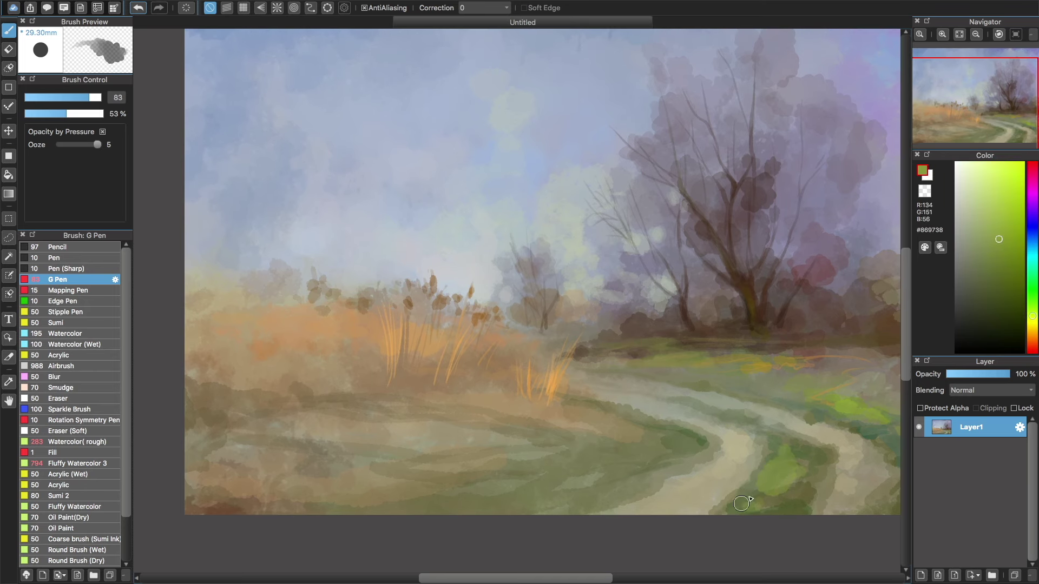
pyautogui.hscroll(3, 769, 476)
pyautogui.click(1004, 217)
pyautogui.press('[')
pyautogui.press('[')
pyautogui.moveTo(713, 502)
pyautogui.mouseDown()
pyautogui.moveTo(741, 501)
pyautogui.moveTo(766, 468)
pyautogui.mouseUp()
pyautogui.moveTo(817, 401)
pyautogui.mouseDown()
pyautogui.moveTo(782, 403)
pyautogui.moveTo(765, 385)
pyautogui.moveTo(699, 402)
pyautogui.mouseUp()
# Dab yellow-green (#9EB636) patches on the foreground grass left of the path and blend the ground around them
pyautogui.press('[')
pyautogui.moveTo(596, 469); pyautogui.dragTo(632, 459)
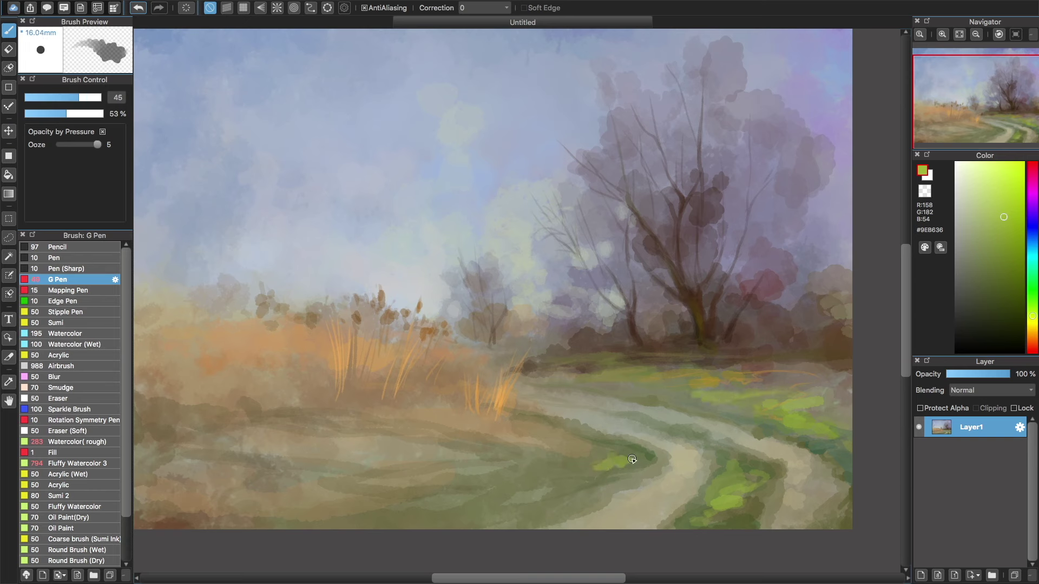
pyautogui.press(']')
pyautogui.press(']')
pyautogui.press(']')
pyautogui.press(']')
pyautogui.press(']')
pyautogui.click(538, 490)
pyautogui.press('[')
pyautogui.press('[')
pyautogui.press('[')
pyautogui.keyDown('alt'); pyautogui.click(507, 454); pyautogui.keyUp('alt')
pyautogui.press('[')
pyautogui.keyDown('alt'); pyautogui.click(501, 433); pyautogui.keyUp('alt')
# Dab a few small pale grey spots at the reed field's end nearest the path
pyautogui.keyDown('alt'); pyautogui.click(599, 413); pyautogui.keyUp('alt')
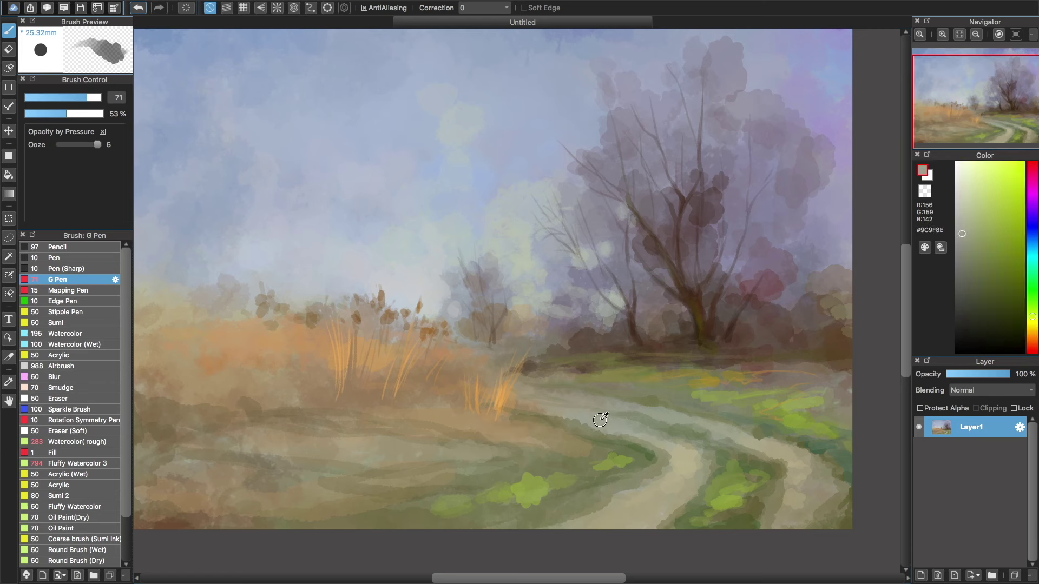
pyautogui.keyDown('alt'); pyautogui.click(507, 363); pyautogui.keyUp('alt')
pyautogui.press('[')
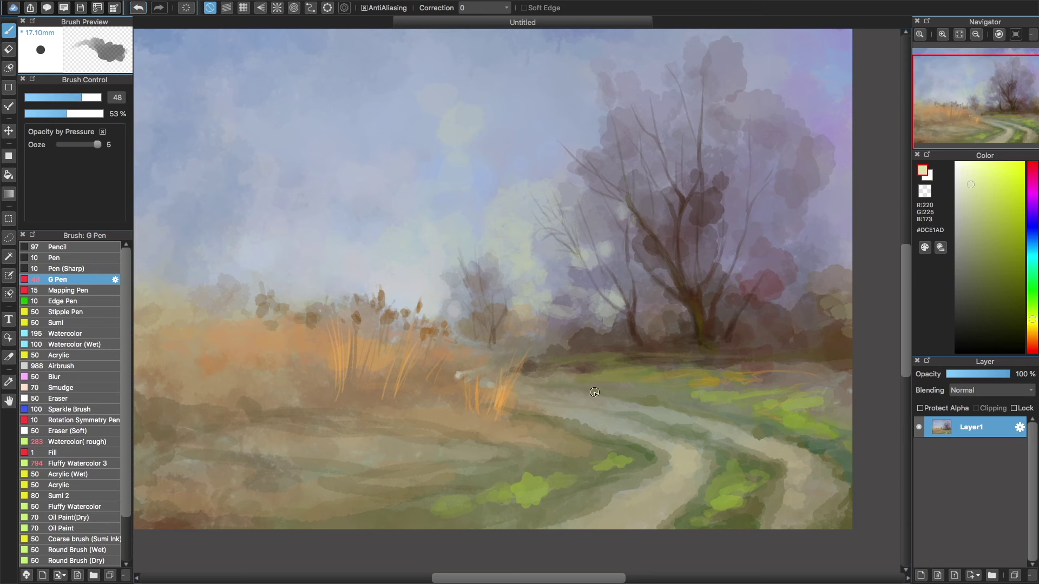
# Brighten both wheel tracks of the path with pale cream (#DCE1AD, #EBDEB9) highlights
pyautogui.keyDown('alt'); pyautogui.click(565, 407); pyautogui.keyUp('alt')
pyautogui.keyDown('alt'); pyautogui.click(676, 428); pyautogui.keyUp('alt')
pyautogui.keyDown('alt'); pyautogui.click(674, 452); pyautogui.keyUp('alt')
pyautogui.moveTo(677, 466)
pyautogui.mouseDown()
pyautogui.moveTo(776, 452)
pyautogui.moveTo(689, 407)
pyautogui.moveTo(724, 422)
pyautogui.moveTo(685, 479)
pyautogui.moveTo(664, 486)
pyautogui.moveTo(791, 471)
pyautogui.moveTo(814, 474)
pyautogui.mouseUp()
pyautogui.press(']')
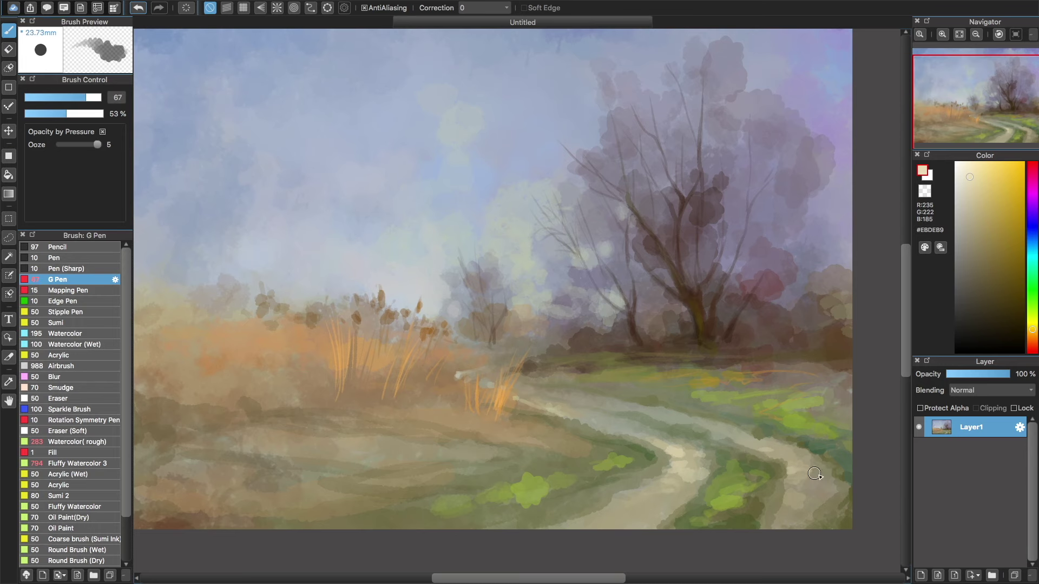
# Set the brush to size 43 at 100% opacity and paint brown (#7F633A) stems through the middle of the reed field
pyautogui.hscroll(-3, 801, 401)
pyautogui.keyDown('alt'); pyautogui.click(450, 313); pyautogui.keyUp('alt')
pyautogui.press(']')
pyautogui.press(']')
pyautogui.press(']')
pyautogui.press(']')
pyautogui.press('[')
pyautogui.press('[')
pyautogui.press('[')
pyautogui.press('[')
pyautogui.press('[')
pyautogui.moveTo(232, 351)
pyautogui.mouseDown()
pyautogui.moveTo(265, 408)
pyautogui.moveTo(311, 360)
pyautogui.moveTo(301, 292)
pyautogui.mouseUp()
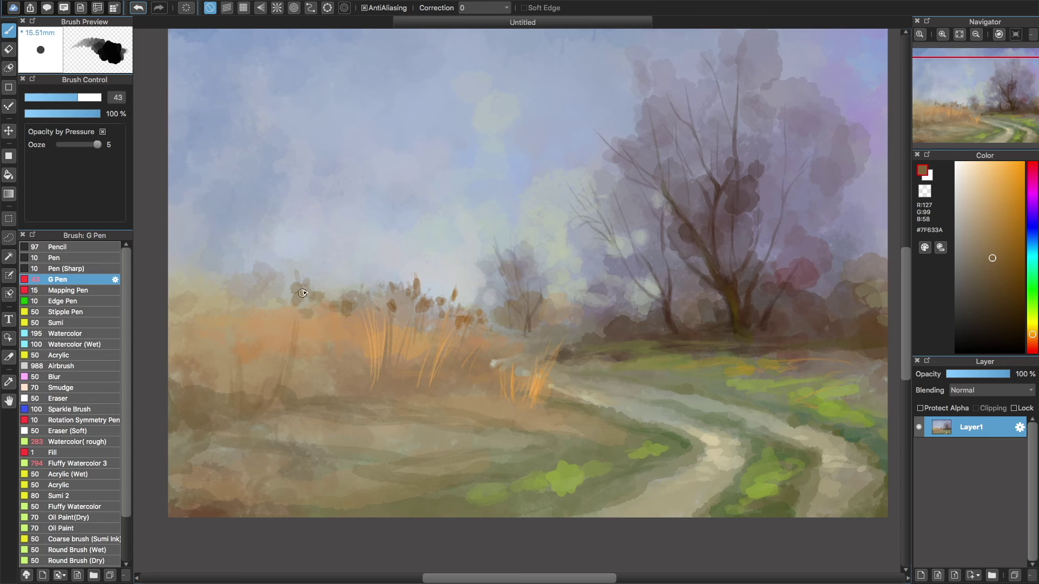
pyautogui.moveTo(330, 392)
pyautogui.mouseDown()
pyautogui.moveTo(332, 347)
pyautogui.moveTo(345, 352)
pyautogui.moveTo(356, 319)
pyautogui.mouseUp()
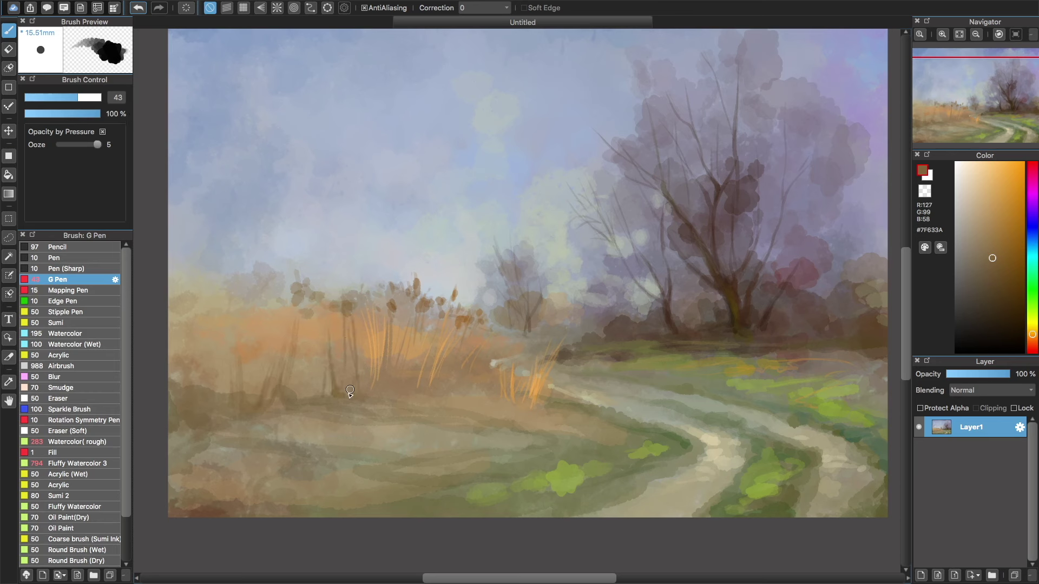
pyautogui.moveTo(414, 379); pyautogui.dragTo(406, 331)
# Add darker brown (#614926) stem bases among the reeds with the brush reduced to size 25
pyautogui.keyDown('alt'); pyautogui.click(458, 411); pyautogui.keyUp('alt')
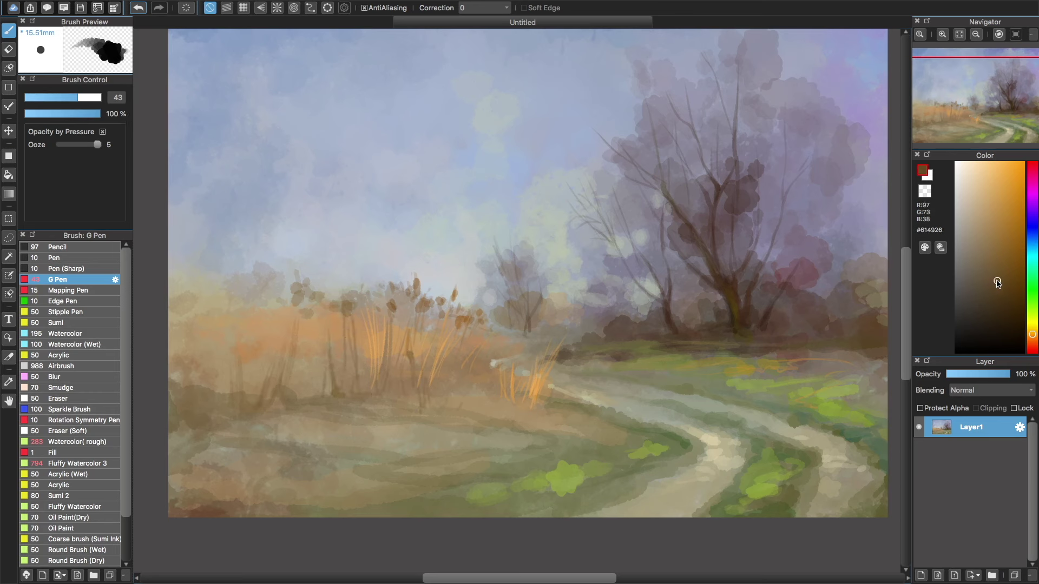
pyautogui.press('[')
pyautogui.press('[')
pyautogui.moveTo(332, 389); pyautogui.dragTo(330, 369)
pyautogui.moveTo(321, 375); pyautogui.dragTo(318, 339)
pyautogui.moveTo(290, 400); pyautogui.dragTo(290, 366)
pyautogui.keyDown('alt'); pyautogui.click(319, 341); pyautogui.keyUp('alt')
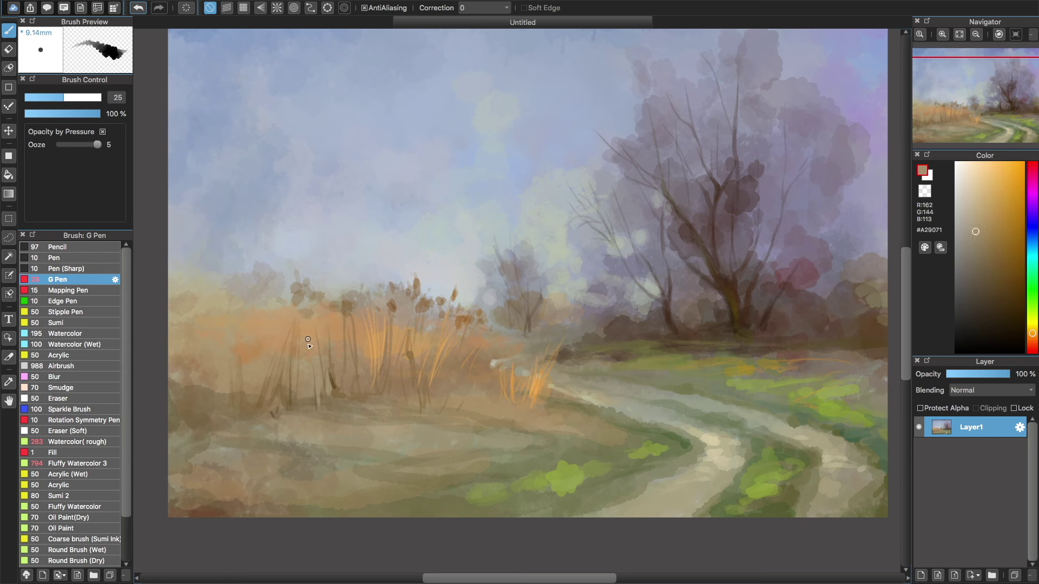
# Paint brown seed heads rising above the left half of the reeds, enlarging the brush to size 40
pyautogui.keyDown('alt'); pyautogui.click(313, 323); pyautogui.keyUp('alt')
pyautogui.moveTo(314, 312)
pyautogui.mouseDown()
pyautogui.moveTo(322, 362)
pyautogui.moveTo(299, 277)
pyautogui.moveTo(307, 272)
pyautogui.moveTo(281, 249)
pyautogui.mouseUp()
pyautogui.press(']')
pyautogui.press(']')
pyautogui.moveTo(279, 288)
pyautogui.mouseDown()
pyautogui.moveTo(281, 332)
pyautogui.moveTo(255, 309)
pyautogui.moveTo(283, 259)
pyautogui.mouseUp()
pyautogui.keyDown('alt'); pyautogui.click(277, 263); pyautogui.keyUp('alt')
pyautogui.moveTo(238, 297); pyautogui.dragTo(230, 270)
pyautogui.moveTo(276, 314); pyautogui.dragTo(276, 276)
pyautogui.keyDown('alt'); pyautogui.click(238, 387); pyautogui.keyUp('alt')
pyautogui.keyDown('alt'); pyautogui.click(373, 333); pyautogui.keyUp('alt')
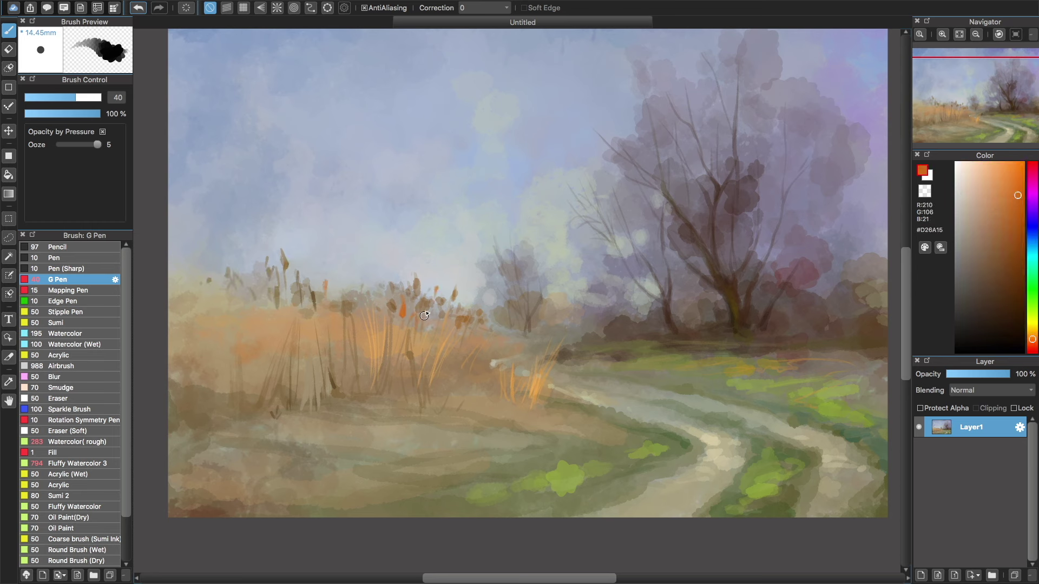
# Accent the seed heads in the middle and right of the reeds with orange (#D26A15) and add a dark stem
pyautogui.moveTo(347, 320); pyautogui.dragTo(350, 290)
pyautogui.keyDown('alt'); pyautogui.click(343, 292); pyautogui.keyUp('alt')
pyautogui.moveTo(380, 392)
pyautogui.mouseDown()
pyautogui.moveTo(381, 349)
pyautogui.moveTo(360, 325)
pyautogui.mouseUp()
pyautogui.keyDown('alt'); pyautogui.click(490, 318); pyautogui.keyUp('alt')
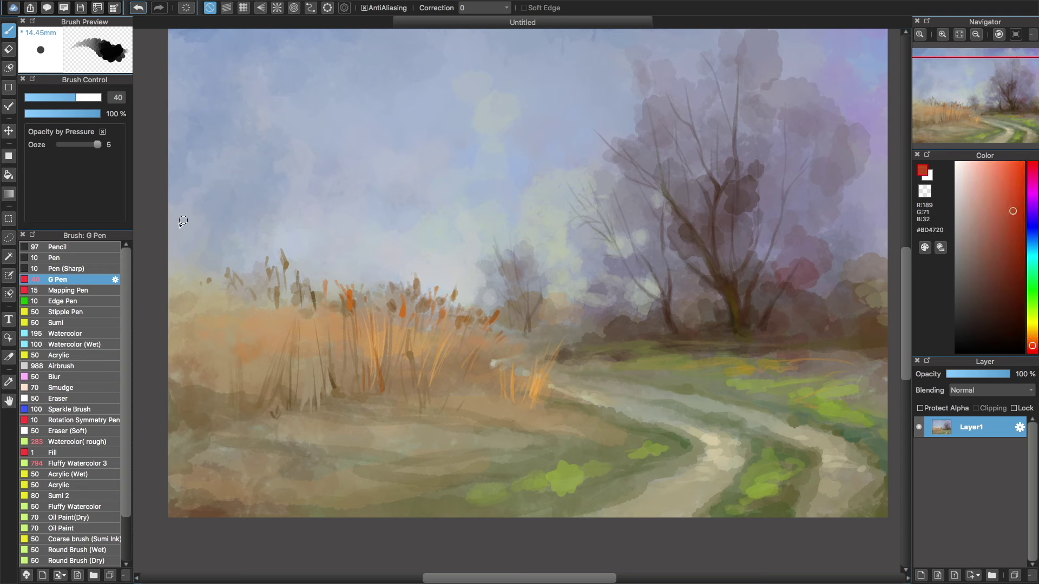
# Paint red-brown (#BD4720) seed heads and thin stems at the far left edge of the reed field
pyautogui.moveTo(188, 306)
pyautogui.mouseDown()
pyautogui.moveTo(187, 276)
pyautogui.moveTo(210, 273)
pyautogui.moveTo(199, 277)
pyautogui.mouseUp()
pyautogui.moveTo(187, 331)
pyautogui.mouseDown()
pyautogui.moveTo(187, 386)
pyautogui.moveTo(190, 339)
pyautogui.mouseUp()
pyautogui.keyDown('alt'); pyautogui.click(196, 399); pyautogui.keyUp('alt')
pyautogui.moveTo(196, 285); pyautogui.dragTo(198, 254)
pyautogui.keyDown('alt'); pyautogui.click(195, 279); pyautogui.keyUp('alt')
pyautogui.keyDown('alt'); pyautogui.click(201, 260); pyautogui.keyUp('alt')
pyautogui.moveTo(217, 357); pyautogui.dragTo(218, 342)
pyautogui.moveTo(227, 378); pyautogui.dragTo(226, 303)
pyautogui.keyDown('alt'); pyautogui.click(237, 361); pyautogui.keyUp('alt')
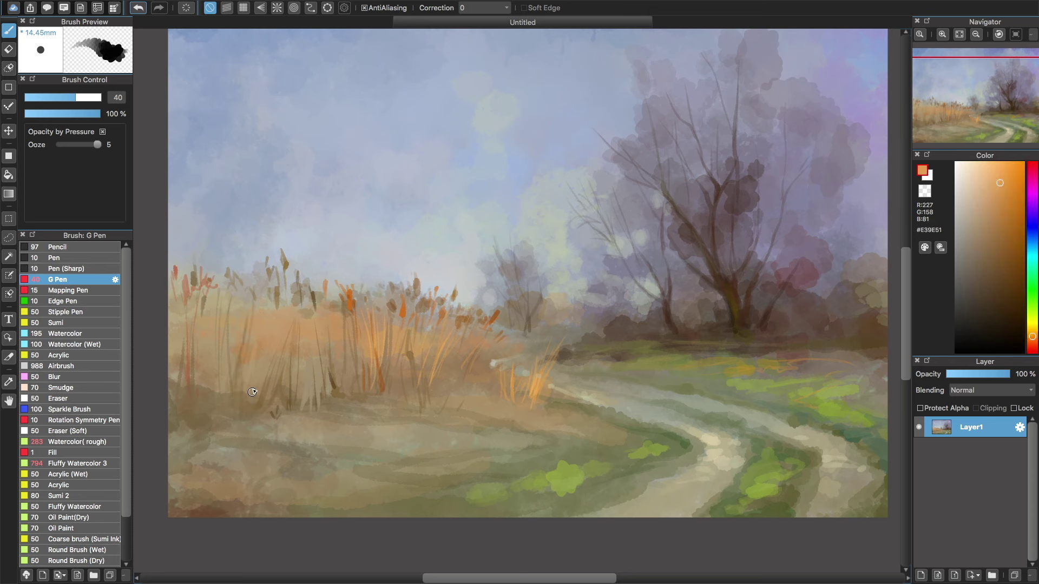
# Reduce the brush to size 22 and draw fine light orange (#E9A654) blades across the left side of the reeds
pyautogui.click(998, 165)
pyautogui.press('[')
pyautogui.press('[')
pyautogui.press('[')
pyautogui.keyDown('alt'); pyautogui.click(371, 343); pyautogui.keyUp('alt')
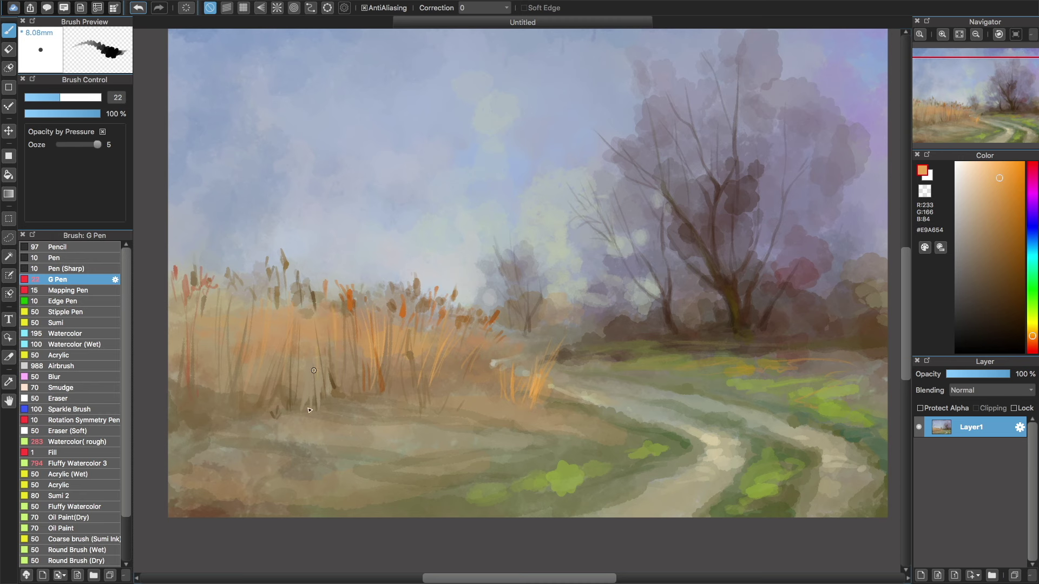
pyautogui.keyDown('alt'); pyautogui.click(205, 399); pyautogui.keyUp('alt')
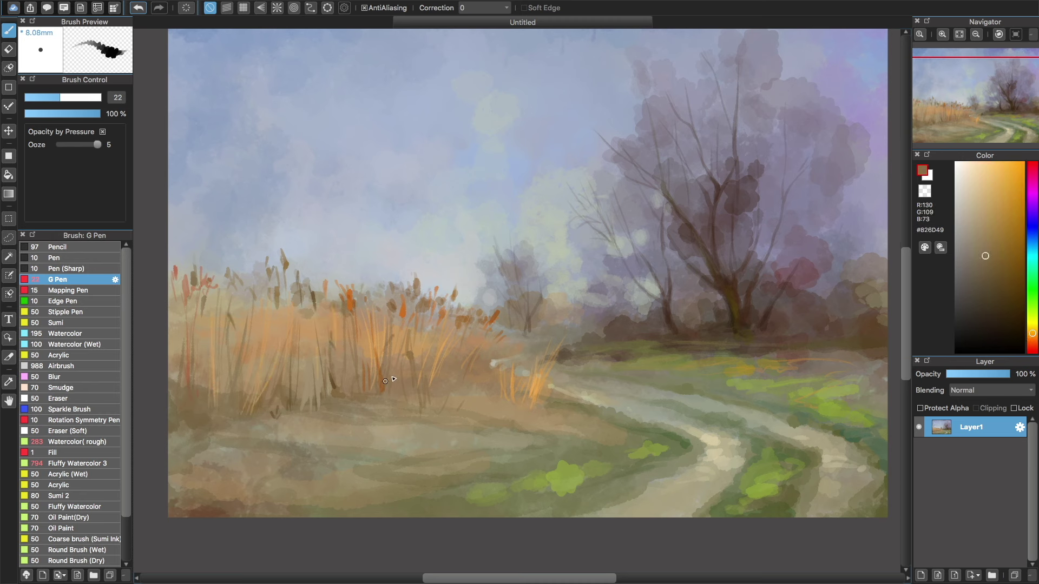
# Dab pale sky grey (#C7C8CD) gaps between the seed heads along the top of the reeds
pyautogui.keyDown('alt'); pyautogui.click(317, 276); pyautogui.keyUp('alt')
pyautogui.keyDown('alt'); pyautogui.click(411, 302); pyautogui.keyUp('alt')
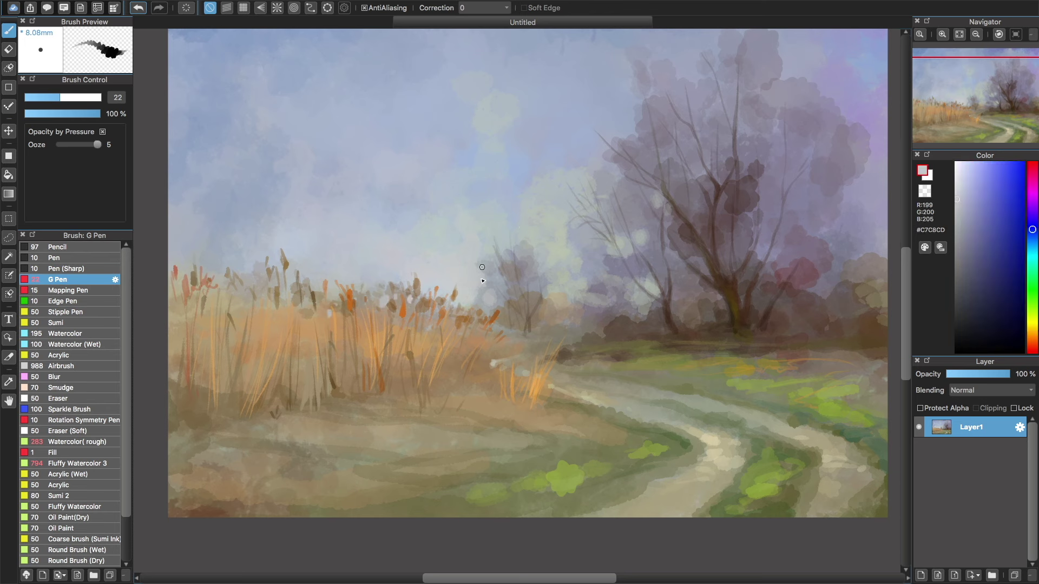
pyautogui.keyDown('alt'); pyautogui.click(437, 309); pyautogui.keyUp('alt')
# Draw fine grey-brown (#8D8684, #6C5947) twigs and trunk lines in the small distant tree, with pale gaps (#B3C1C0) between them
pyautogui.keyDown('alt'); pyautogui.click(482, 271); pyautogui.keyUp('alt')
pyautogui.keyDown('alt'); pyautogui.click(468, 252); pyautogui.keyUp('alt')
pyautogui.keyDown('alt'); pyautogui.click(517, 295); pyautogui.keyUp('alt')
pyautogui.keyDown('alt'); pyautogui.click(518, 262); pyautogui.keyUp('alt')
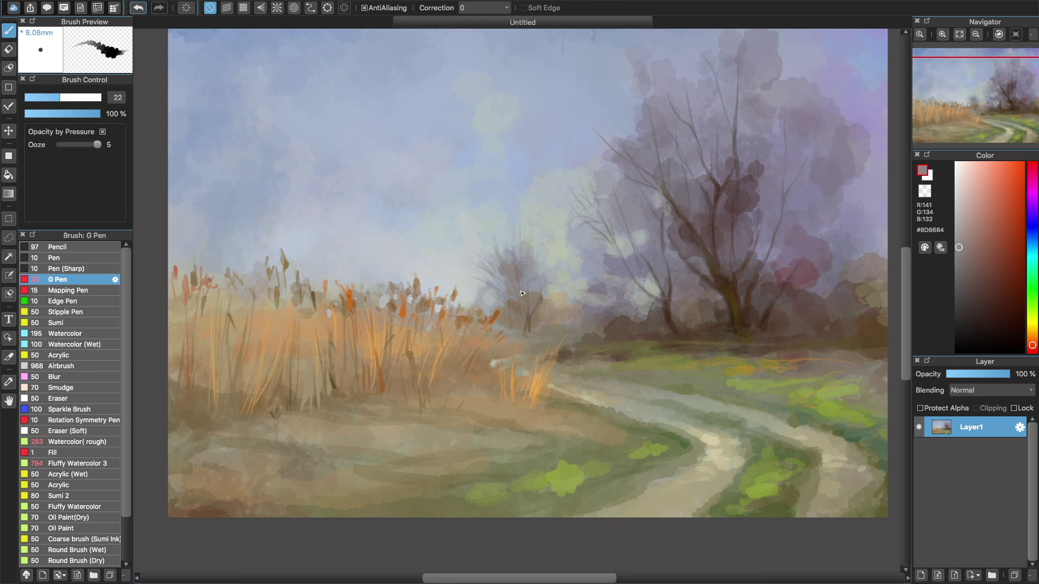
pyautogui.keyDown('alt'); pyautogui.click(516, 277); pyautogui.keyUp('alt')
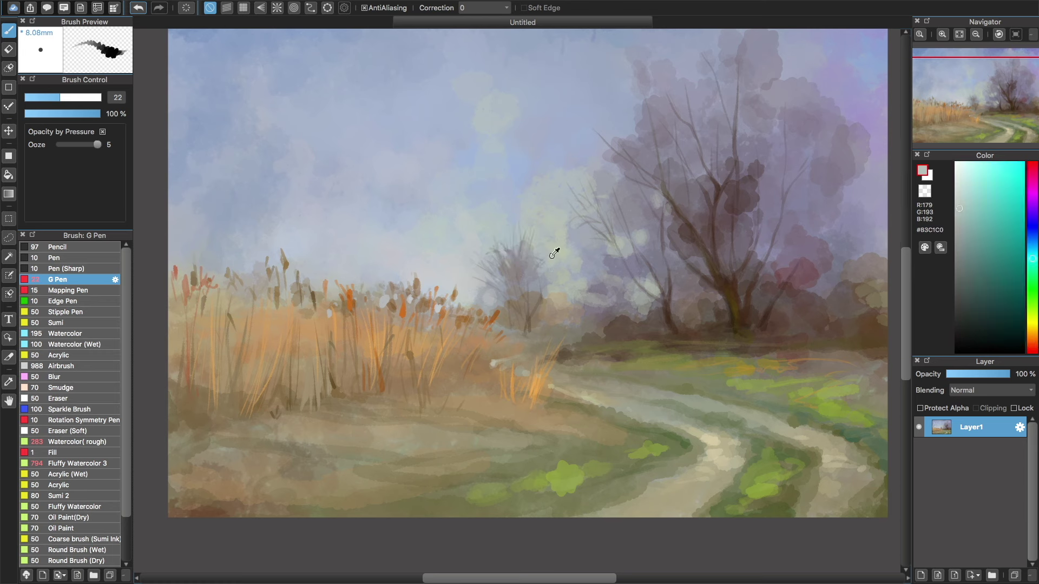
pyautogui.keyDown('alt'); pyautogui.click(536, 297); pyautogui.keyUp('alt')
pyautogui.keyDown('alt'); pyautogui.click(531, 332); pyautogui.keyUp('alt')
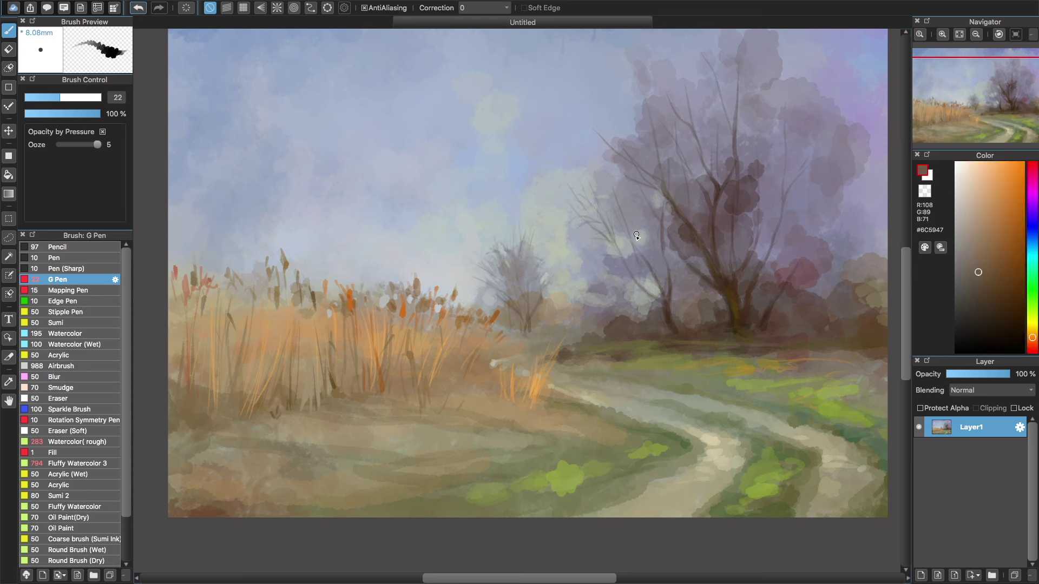
pyautogui.keyDown('alt'); pyautogui.click(531, 334); pyautogui.keyUp('alt')
pyautogui.scroll(-2, 545, 293)
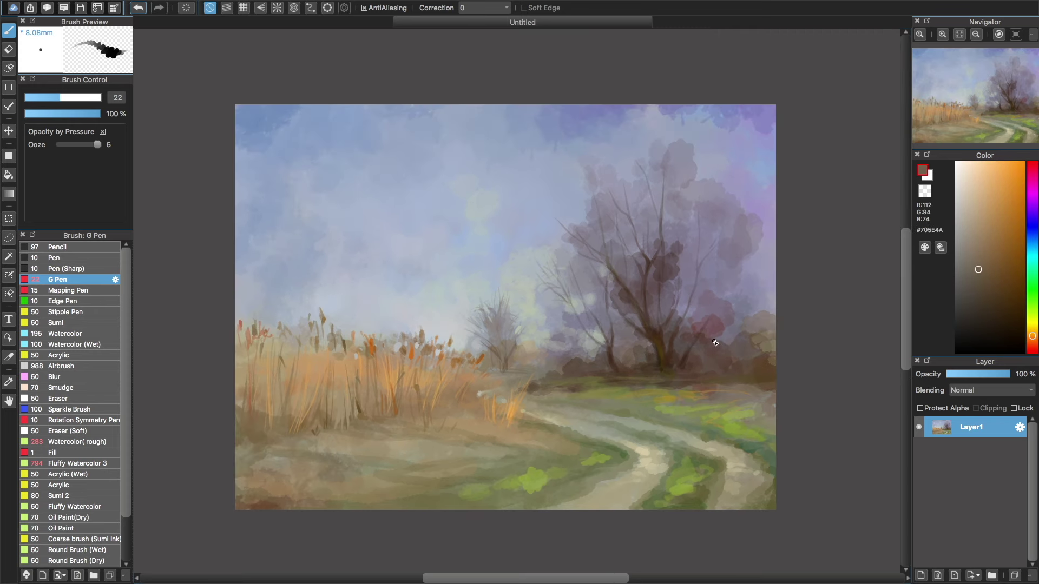
# Blend brown (#745D37) and sampled reed colors into the lower reed stems, enlarging the brush to size 56
pyautogui.scroll(1, 506, 371)
pyautogui.keyDown('alt'); pyautogui.click(238, 400); pyautogui.keyUp('alt')
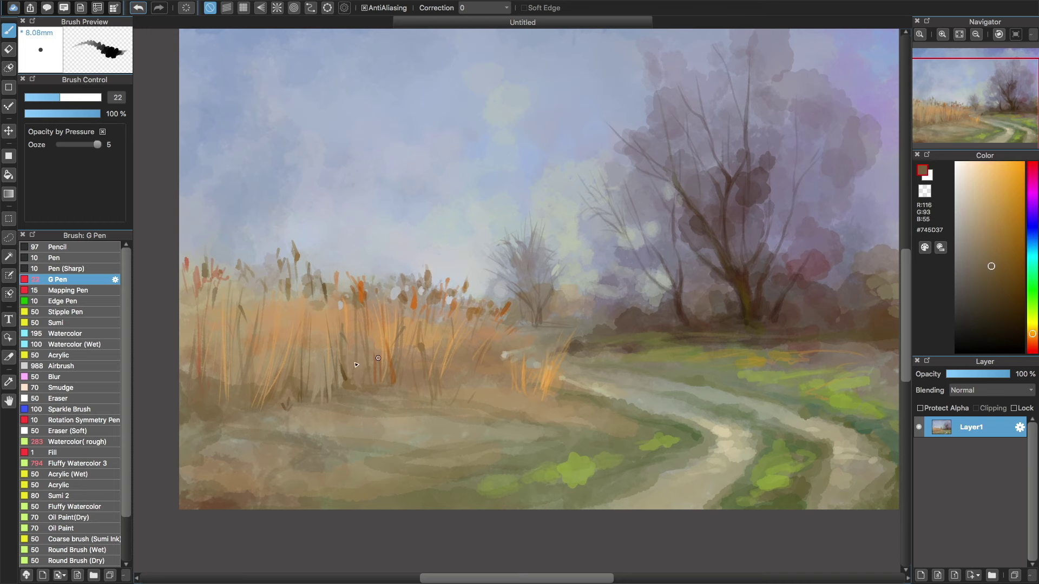
pyautogui.press(']')
pyautogui.press(']')
pyautogui.press(']')
pyautogui.press(']')
pyautogui.keyDown('alt'); pyautogui.click(212, 362); pyautogui.keyUp('alt')
pyautogui.keyDown('alt'); pyautogui.click(251, 394); pyautogui.keyUp('alt')
pyautogui.keyDown('alt'); pyautogui.click(241, 341); pyautogui.keyUp('alt')
# Scatter short orange (#BB864B, #D99950) grass strokes over the ground in front of the reeds, reducing the brush to size 38
pyautogui.keyDown('alt'); pyautogui.click(308, 396); pyautogui.keyUp('alt')
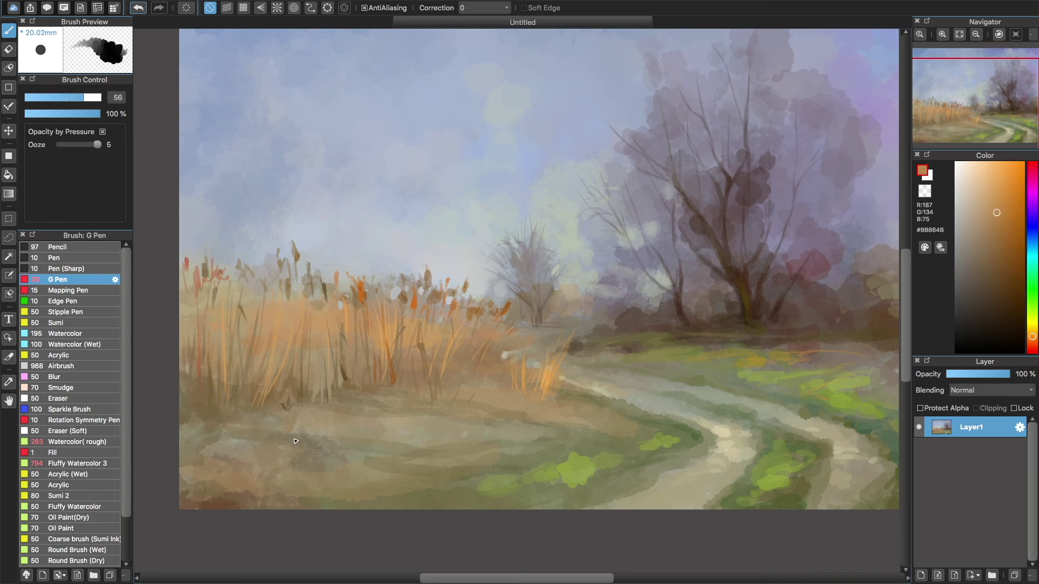
pyautogui.keyDown('alt'); pyautogui.click(509, 394); pyautogui.keyUp('alt')
pyautogui.press('[')
pyautogui.press('[')
pyautogui.press('[')
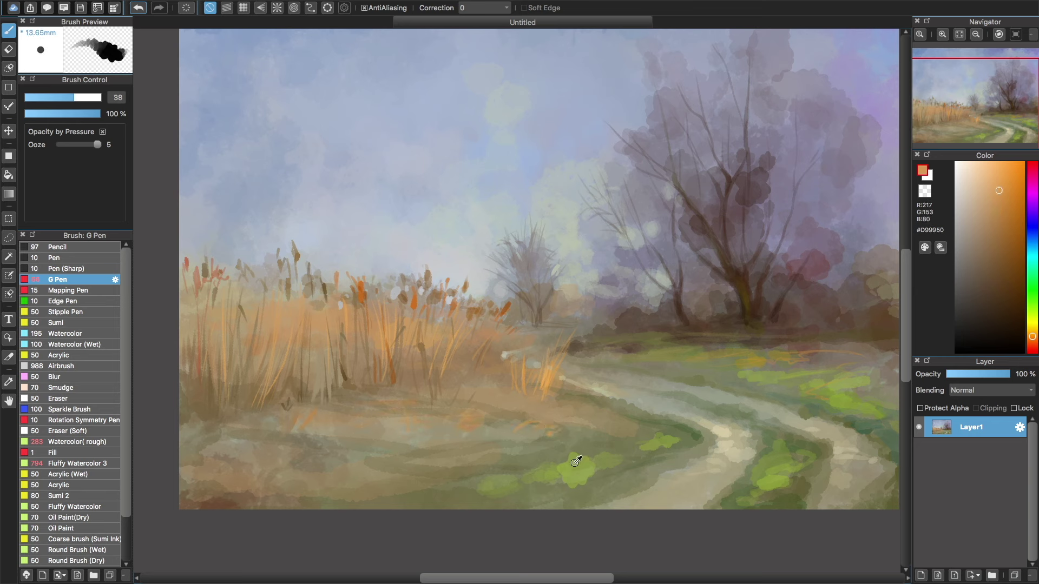
# Draw light green (#92A14F) blades over the foreground grass patches and add pale streaks along the path's far bend
pyautogui.keyDown('alt'); pyautogui.click(576, 462); pyautogui.keyUp('alt')
pyautogui.keyDown('alt'); pyautogui.click(593, 474); pyautogui.keyUp('alt')
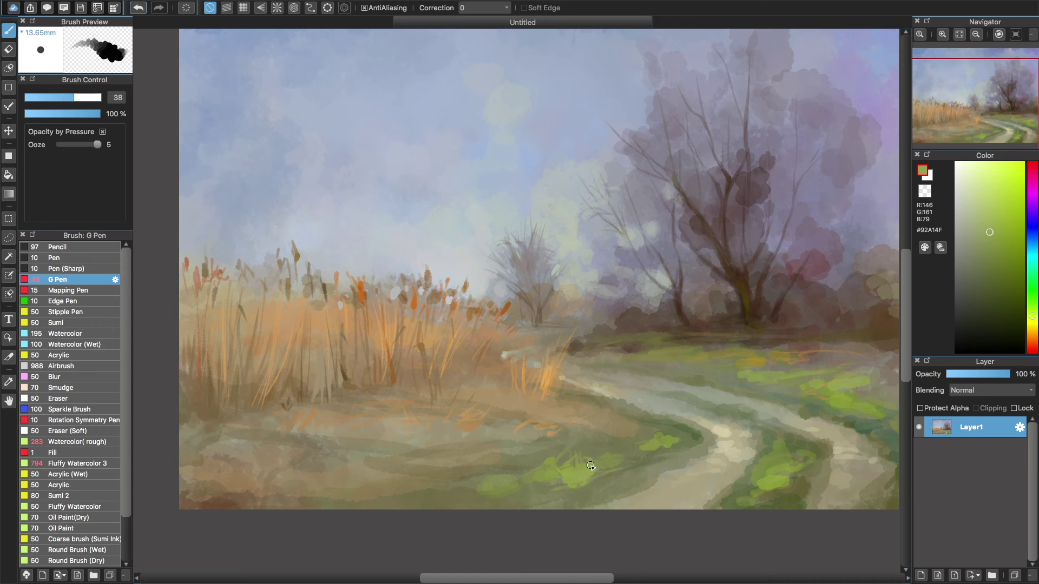
pyautogui.moveTo(646, 441); pyautogui.dragTo(688, 427)
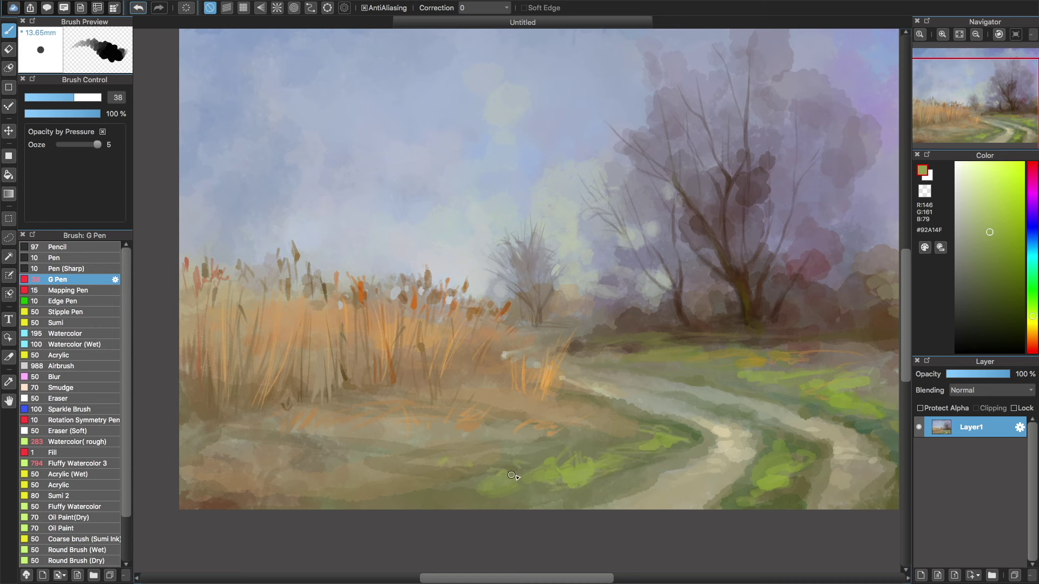
pyautogui.keyDown('alt'); pyautogui.click(725, 428); pyautogui.keyUp('alt')
pyautogui.moveTo(669, 411)
pyautogui.mouseDown()
pyautogui.moveTo(627, 403)
pyautogui.moveTo(763, 413)
pyautogui.mouseUp()
# Darken the ground where the far bank meets the path with dark olive green (#49543A, #5D5E36)
pyautogui.click(1033, 310)
pyautogui.click(976, 292)
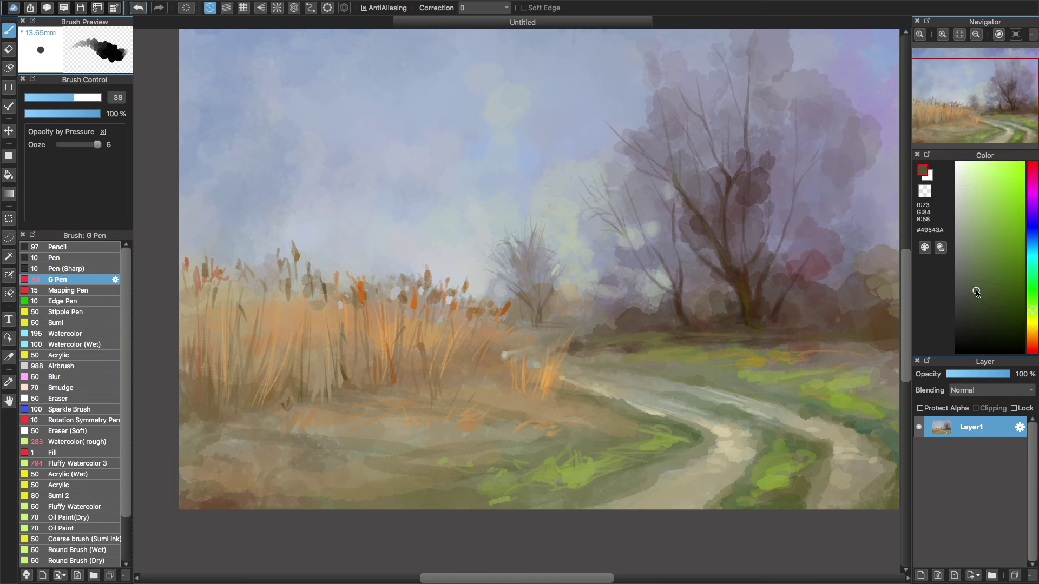
pyautogui.keyDown('alt'); pyautogui.click(697, 381); pyautogui.keyUp('alt')
pyautogui.press(']')
pyautogui.press(']')
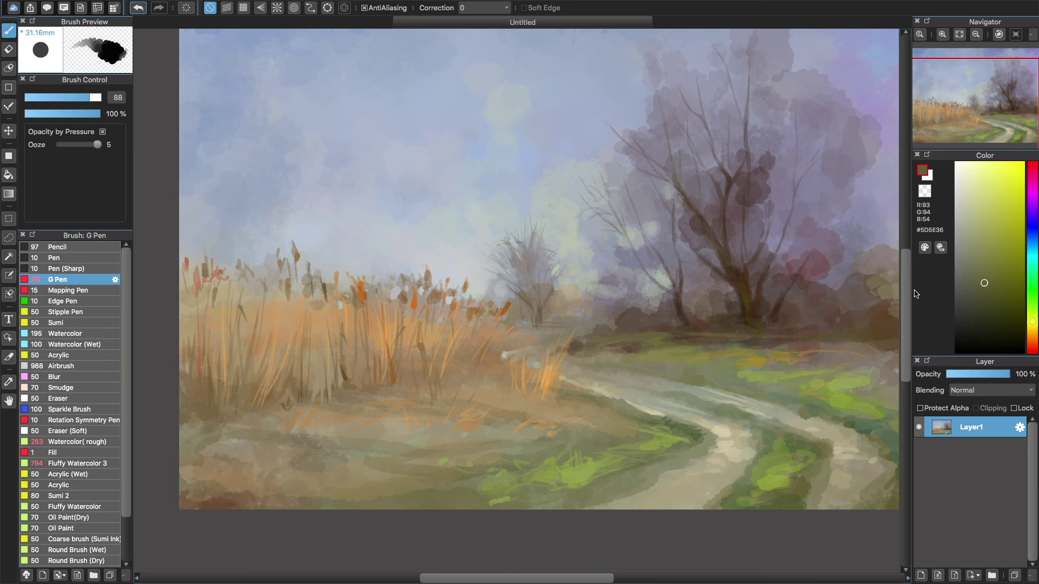
pyautogui.moveTo(603, 359); pyautogui.dragTo(572, 360)
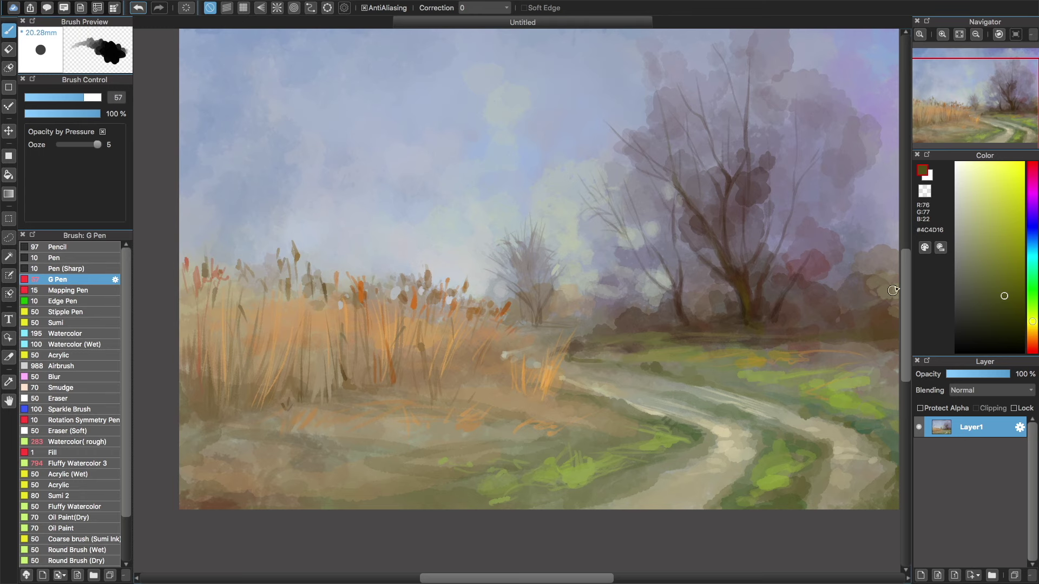
# Feather fine twigs along the upper crown of the large tree in greys #8E8B9B and #A0A6BD, reducing the brush to size 27
pyautogui.scroll(2, 753, 244)
pyautogui.hscroll(1, 753, 244)
pyautogui.keyDown('alt'); pyautogui.click(726, 241); pyautogui.keyUp('alt')
pyautogui.press('[')
pyautogui.press('[')
pyautogui.press('[')
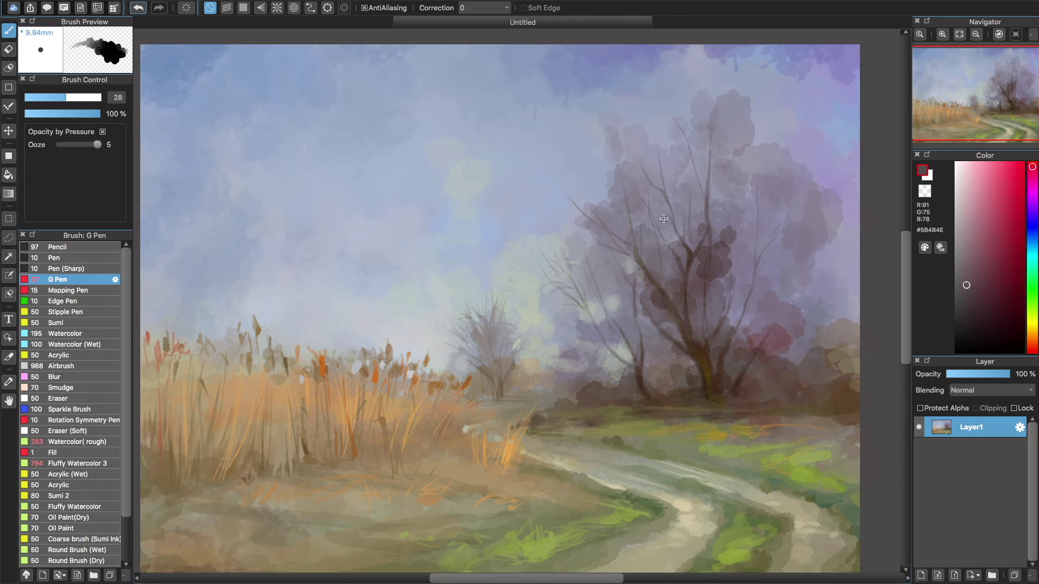
pyautogui.keyDown('alt'); pyautogui.click(637, 142); pyautogui.keyUp('alt')
pyautogui.keyDown('alt'); pyautogui.click(636, 141); pyautogui.keyUp('alt')
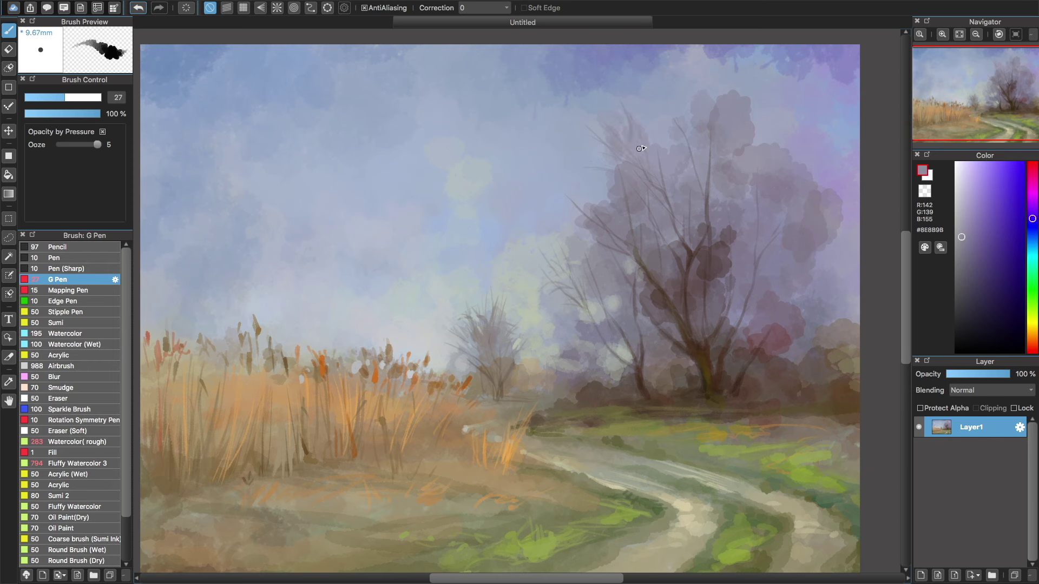
pyautogui.keyDown('alt'); pyautogui.click(734, 104); pyautogui.keyUp('alt')
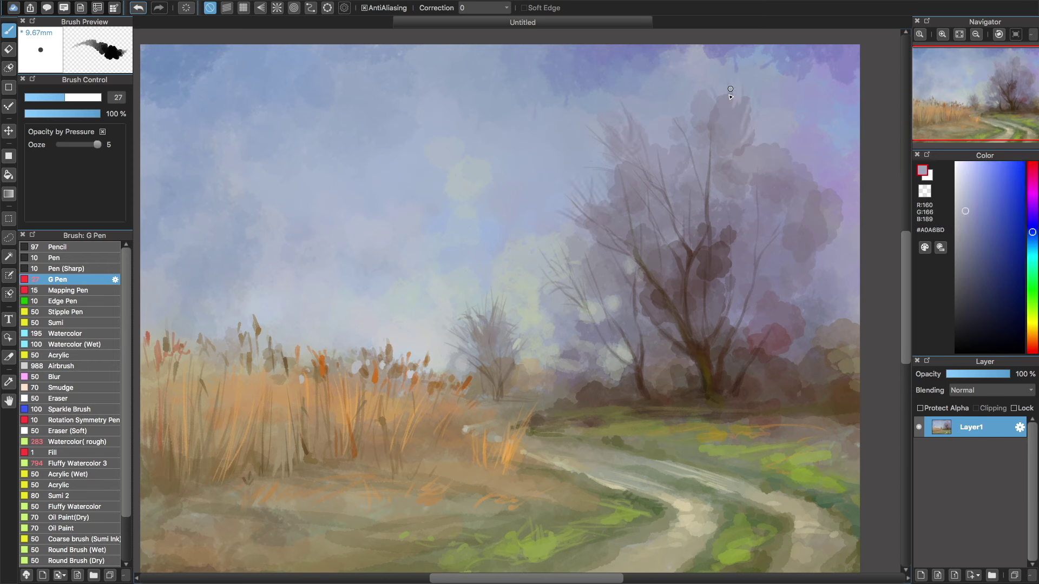
pyautogui.moveTo(676, 214); pyautogui.dragTo(657, 206)
pyautogui.keyDown('alt'); pyautogui.click(665, 230); pyautogui.keyUp('alt')
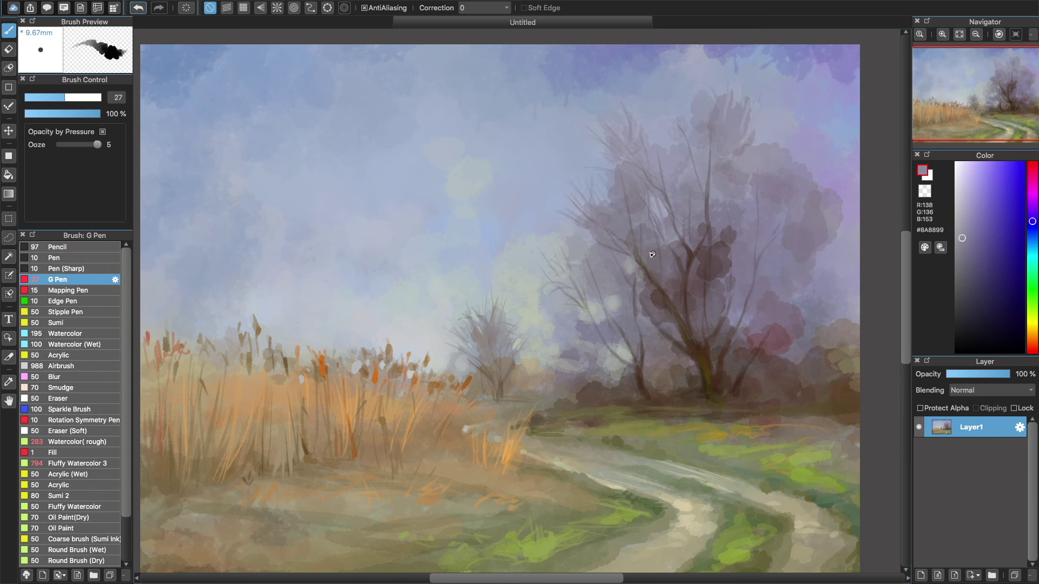
# Extend thin grey-violet (#8C8898) twigs through the outer branches and the upper far side of the tree crown
pyautogui.keyDown('alt'); pyautogui.click(630, 181); pyautogui.keyUp('alt')
pyautogui.moveTo(617, 179); pyautogui.dragTo(615, 206)
pyautogui.keyDown('alt'); pyautogui.click(783, 143); pyautogui.keyUp('alt')
pyautogui.keyDown('alt'); pyautogui.click(774, 165); pyautogui.keyUp('alt')
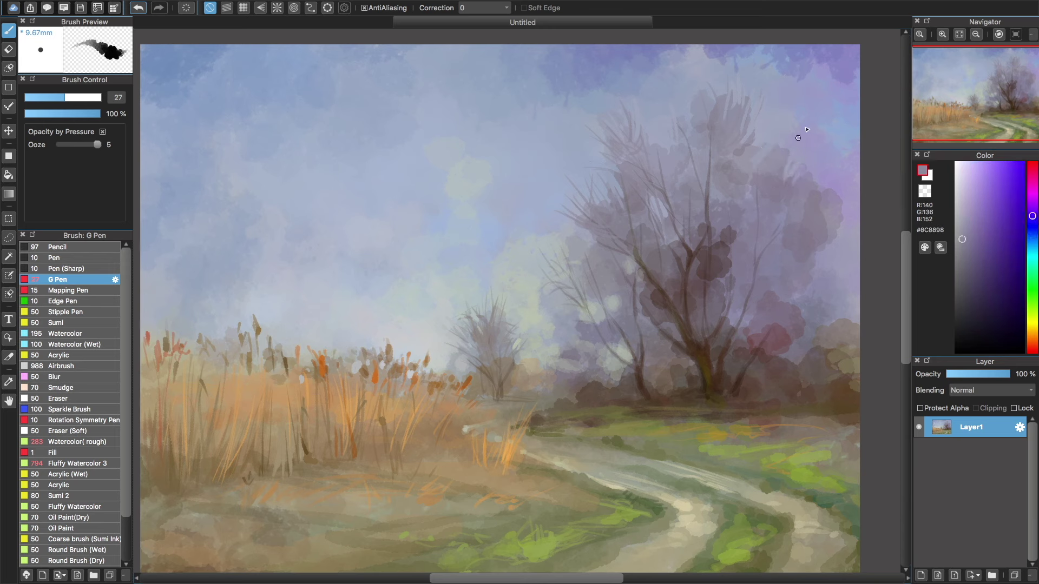
# Draw long dark branches (#6A5E68 and sampled tree tones) rising through the crown's centre and fanning toward its outer side
pyautogui.keyDown('alt'); pyautogui.click(729, 239); pyautogui.keyUp('alt')
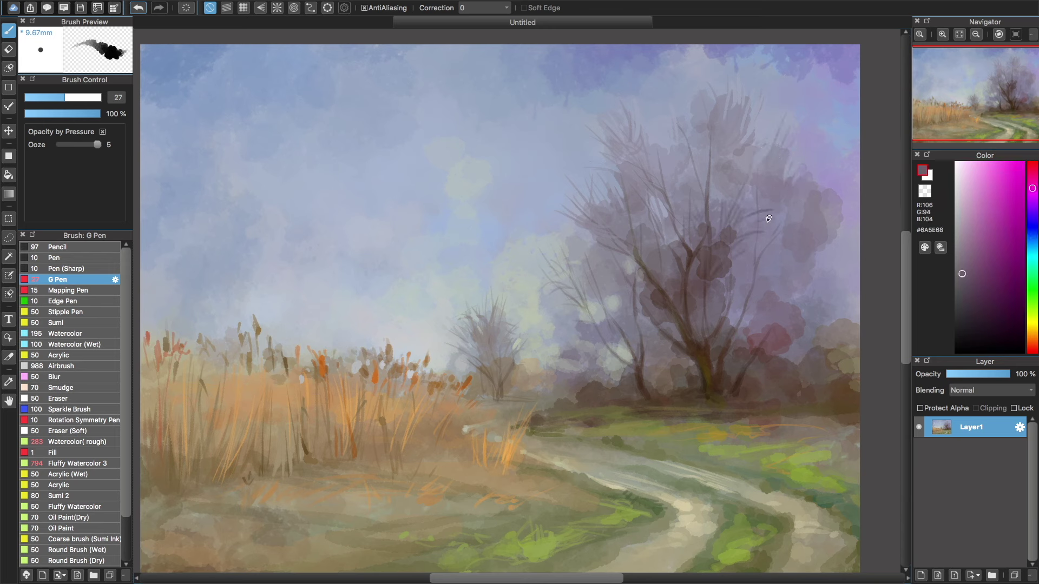
pyautogui.keyDown('alt'); pyautogui.click(685, 216); pyautogui.keyUp('alt')
pyautogui.moveTo(707, 238); pyautogui.dragTo(706, 92)
pyautogui.moveTo(707, 189); pyautogui.dragTo(708, 122)
pyautogui.moveTo(698, 227); pyautogui.dragTo(679, 163)
pyautogui.keyDown('alt'); pyautogui.click(728, 303); pyautogui.keyUp('alt')
pyautogui.moveTo(729, 303); pyautogui.dragTo(757, 224)
pyautogui.moveTo(742, 325)
pyautogui.mouseDown()
pyautogui.moveTo(730, 259)
pyautogui.moveTo(827, 179)
pyautogui.mouseUp()
pyautogui.keyDown('alt'); pyautogui.click(764, 261); pyautogui.keyUp('alt')
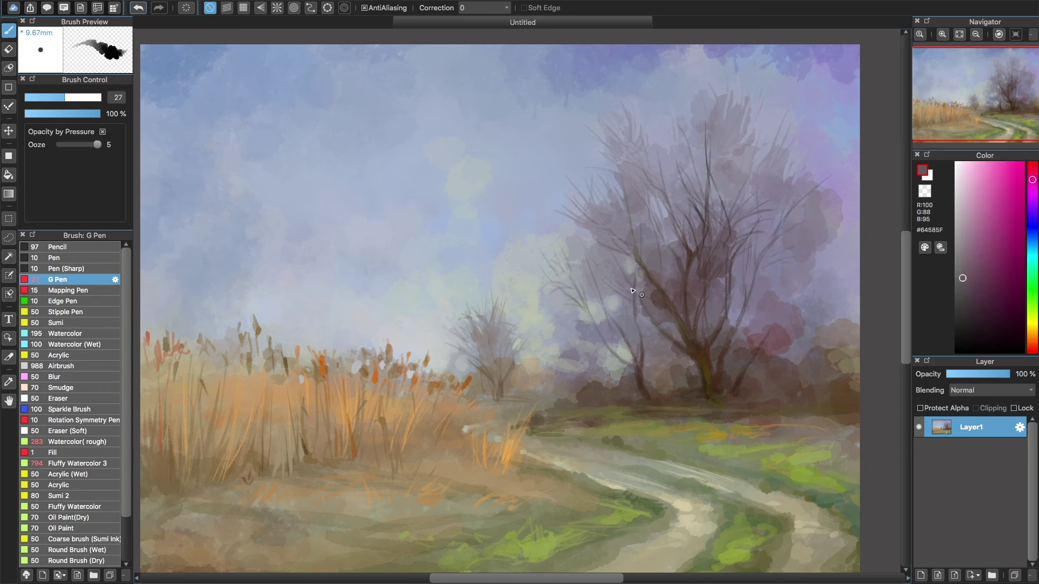
# Add curved brown (#53453A) branches and drooping twigs on the side of the large tree facing the small bush
pyautogui.keyDown('alt'); pyautogui.click(653, 295); pyautogui.keyUp('alt')
pyautogui.keyDown('alt'); pyautogui.click(666, 310); pyautogui.keyUp('alt')
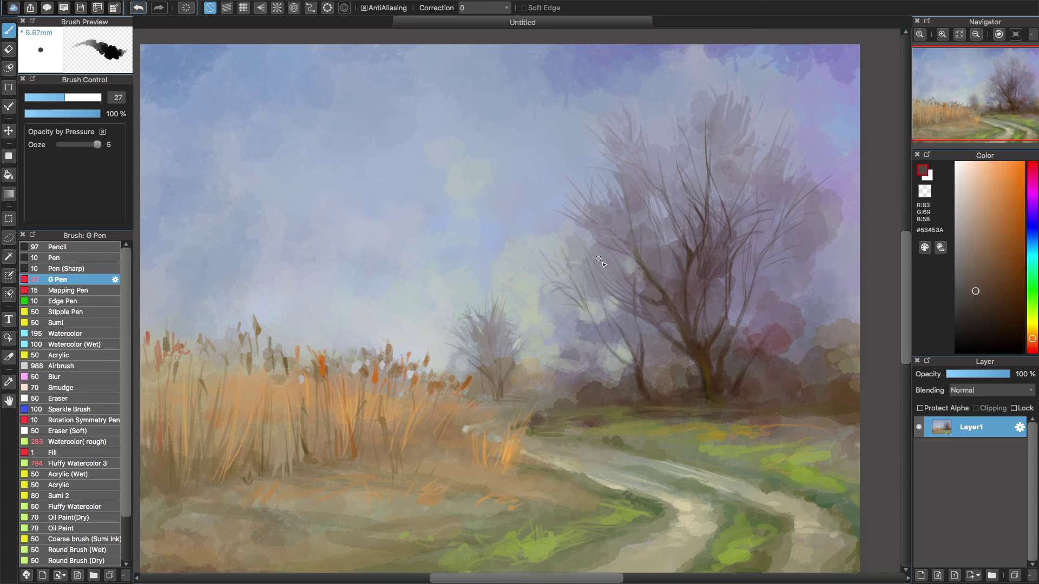
pyautogui.moveTo(589, 288); pyautogui.dragTo(629, 301)
pyautogui.keyDown('alt'); pyautogui.click(608, 263); pyautogui.keyUp('alt')
pyautogui.moveTo(563, 306); pyautogui.dragTo(545, 331)
# Draw tangled undergrowth and thin saplings around the large tree's base in dark browns (#312410, #3F2C22) with brush size 30
pyautogui.keyDown('alt'); pyautogui.click(710, 400); pyautogui.keyUp('alt')
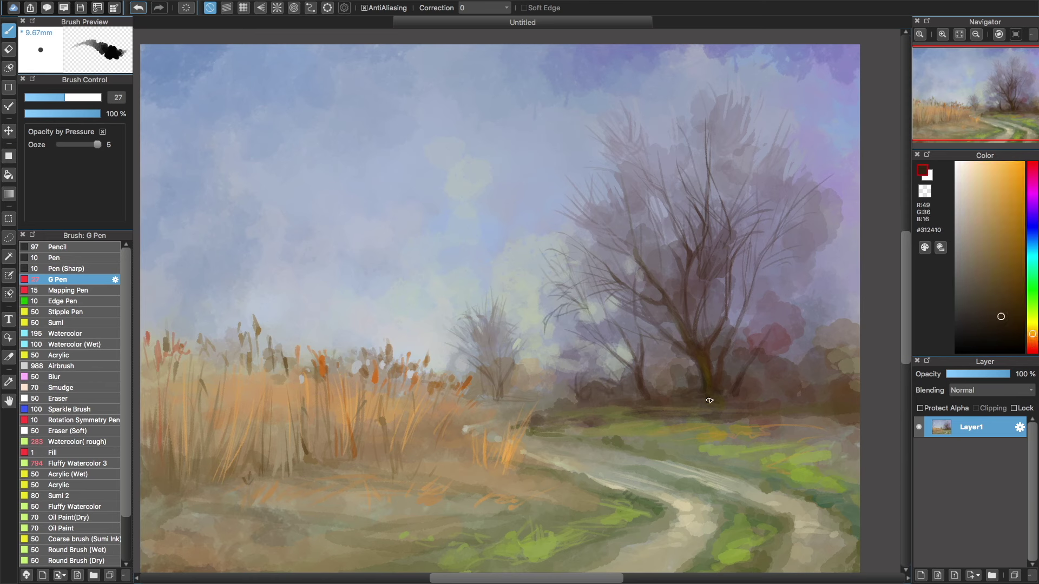
pyautogui.press(']')
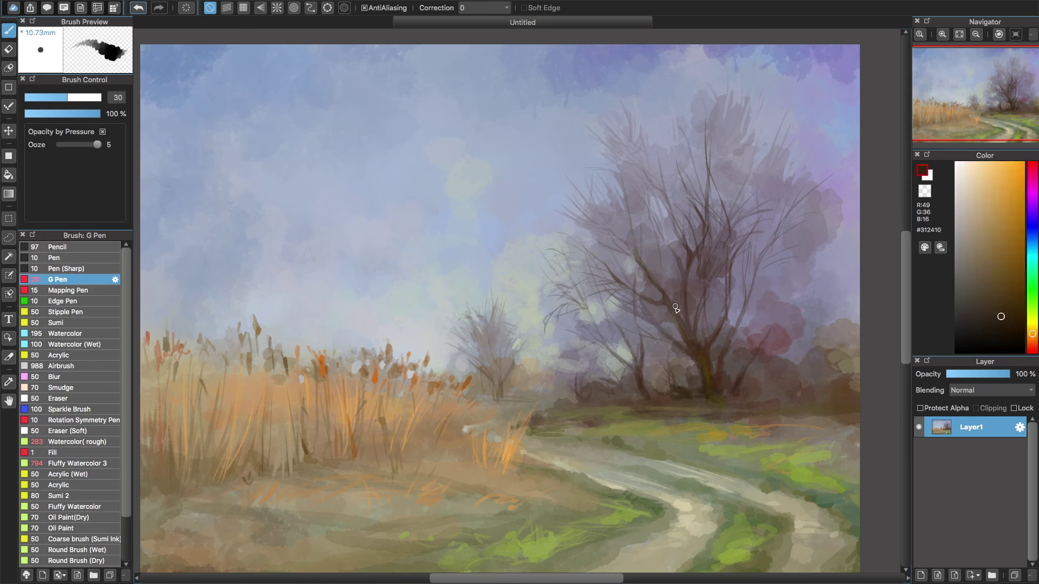
pyautogui.keyDown('alt'); pyautogui.click(704, 401); pyautogui.keyUp('alt')
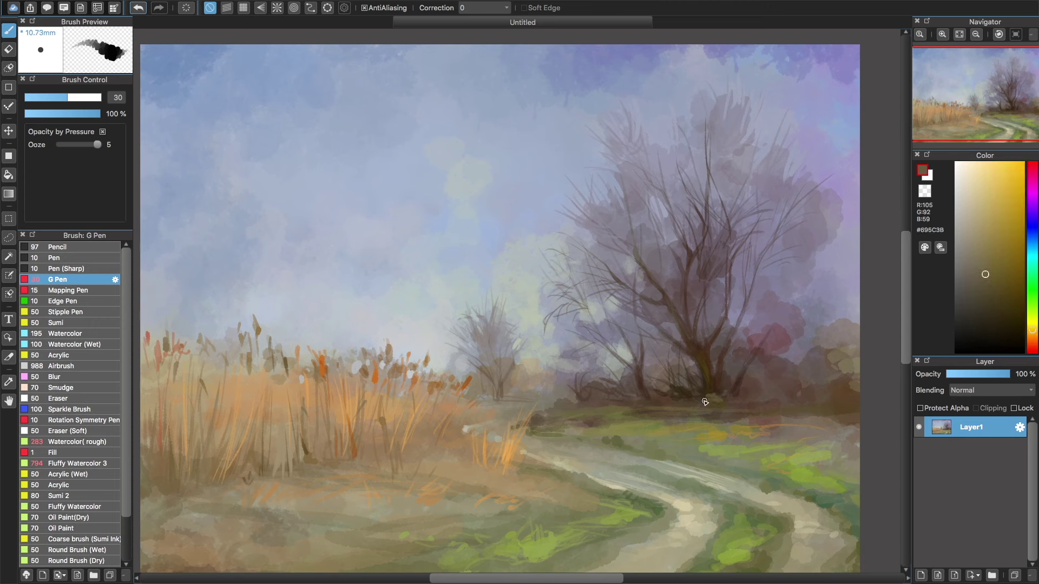
pyautogui.keyDown('alt'); pyautogui.click(785, 329); pyautogui.keyUp('alt')
pyautogui.keyDown('alt'); pyautogui.click(778, 343); pyautogui.keyUp('alt')
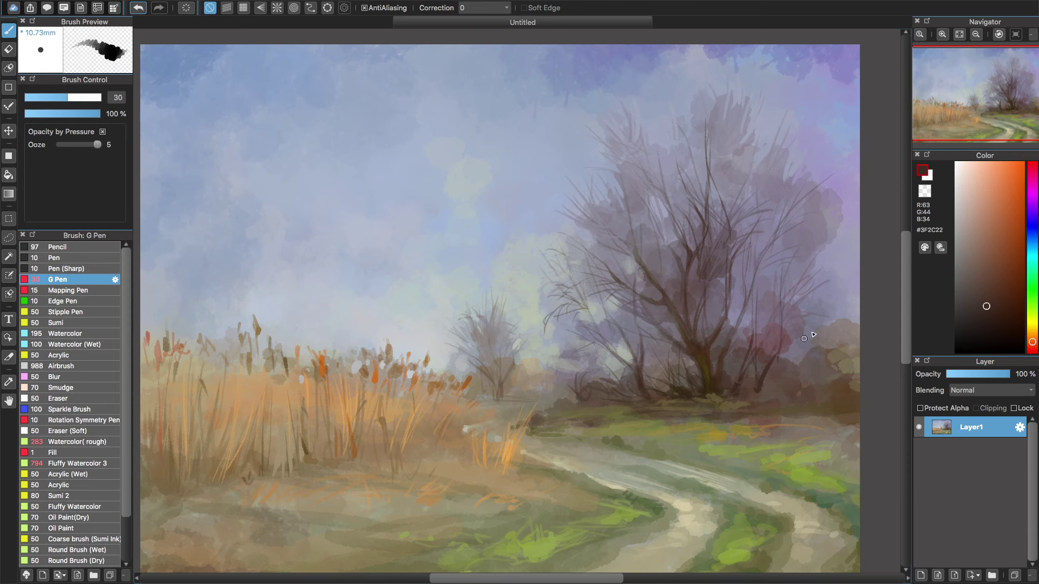
# Break up the crown's outer edge with sampled sky colors and add fine twigs reaching into the sky
pyautogui.keyDown('alt'); pyautogui.click(848, 223); pyautogui.keyUp('alt')
pyautogui.keyDown('alt'); pyautogui.click(852, 243); pyautogui.keyUp('alt')
pyautogui.keyDown('alt'); pyautogui.click(845, 187); pyautogui.keyUp('alt')
pyautogui.keyDown('alt'); pyautogui.click(703, 273); pyautogui.keyUp('alt')
pyautogui.moveTo(774, 238); pyautogui.dragTo(808, 192)
# Dab soft purple-grey (#665A63, #787384) masses into the tree crown with brush sizes up to 392
pyautogui.keyDown('alt'); pyautogui.click(736, 218); pyautogui.keyUp('alt')
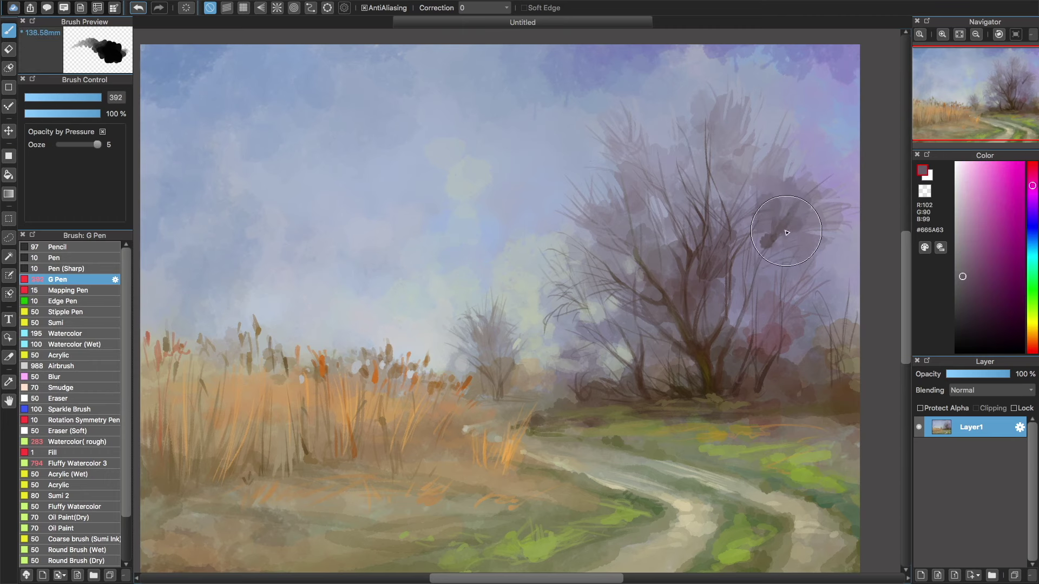
pyautogui.press(']')
pyautogui.press(']')
pyautogui.press(']')
pyautogui.press(']')
pyautogui.keyDown('alt'); pyautogui.click(769, 133); pyautogui.keyUp('alt')
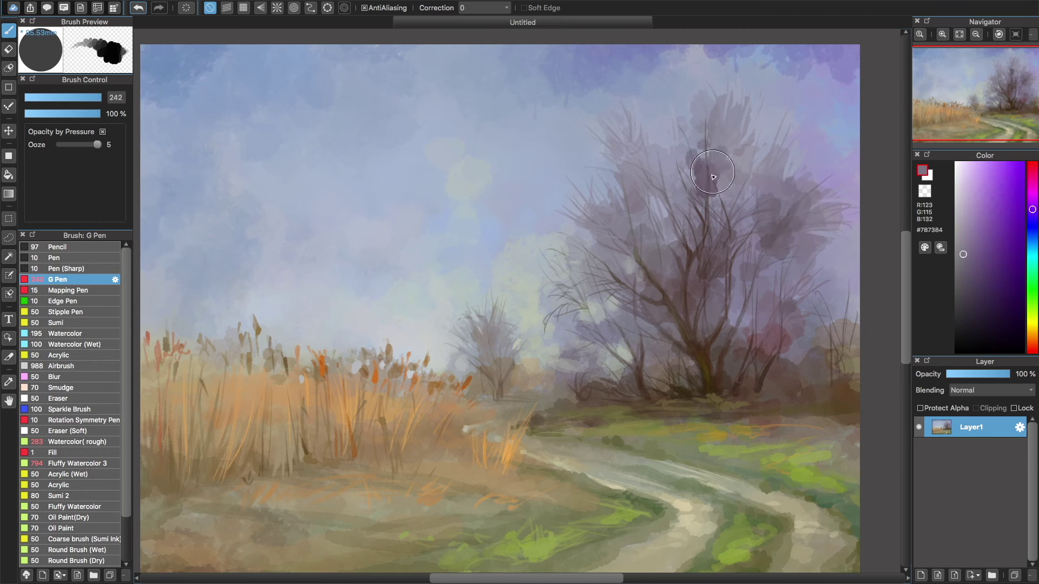
# Blend the bright patches on the far grass bank with green #869549, olive #827A62 and #849042 using brush size 66
pyautogui.press('[')
pyautogui.press('[')
pyautogui.press('[')
pyautogui.press('[')
pyautogui.press('[')
pyautogui.scroll(-2, 666, 316)
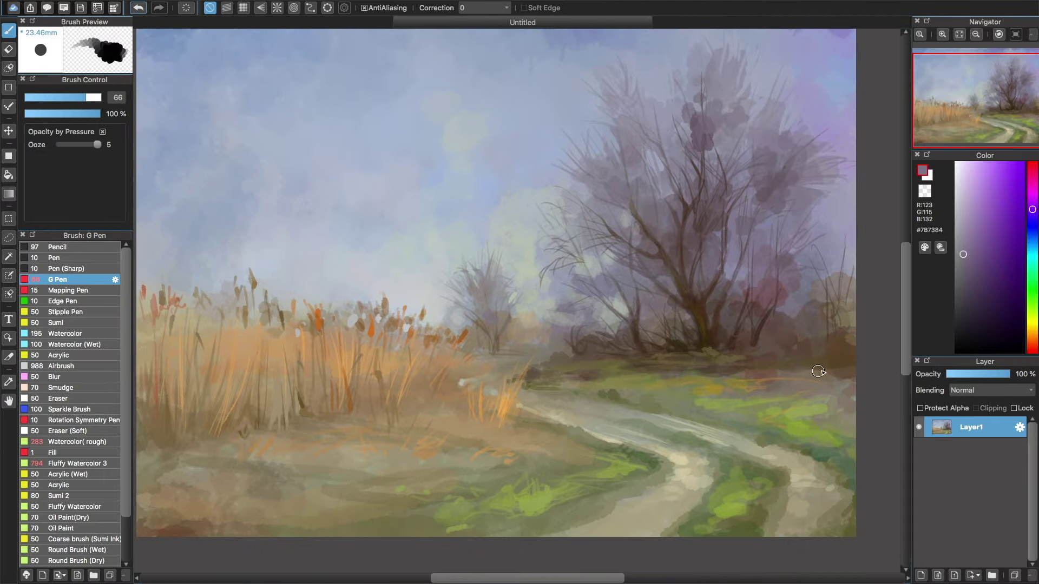
pyautogui.keyDown('alt'); pyautogui.click(733, 378); pyautogui.keyUp('alt')
pyautogui.keyDown('alt'); pyautogui.click(673, 401); pyautogui.keyUp('alt')
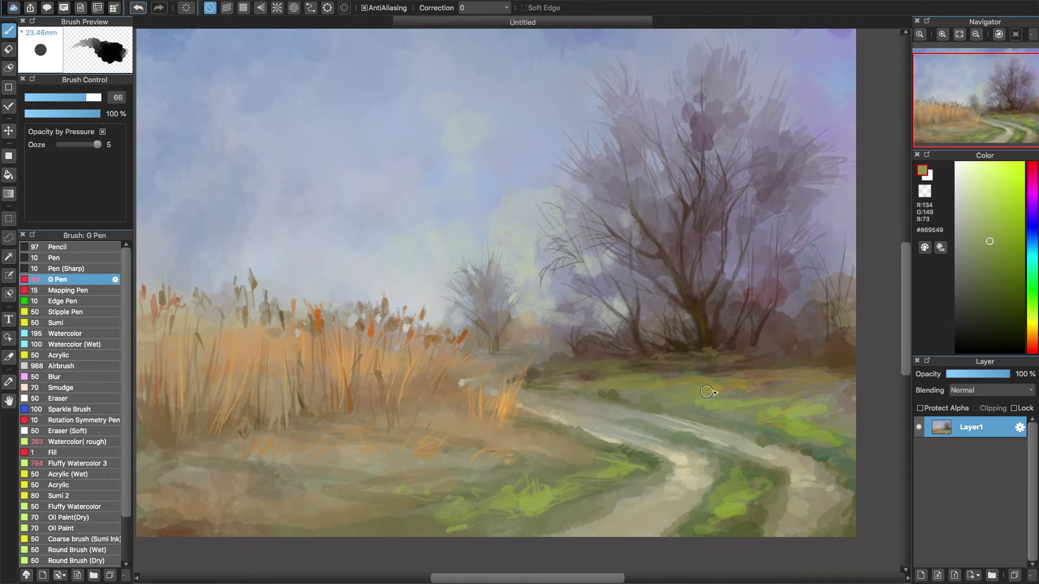
pyautogui.keyDown('alt'); pyautogui.click(772, 391); pyautogui.keyUp('alt')
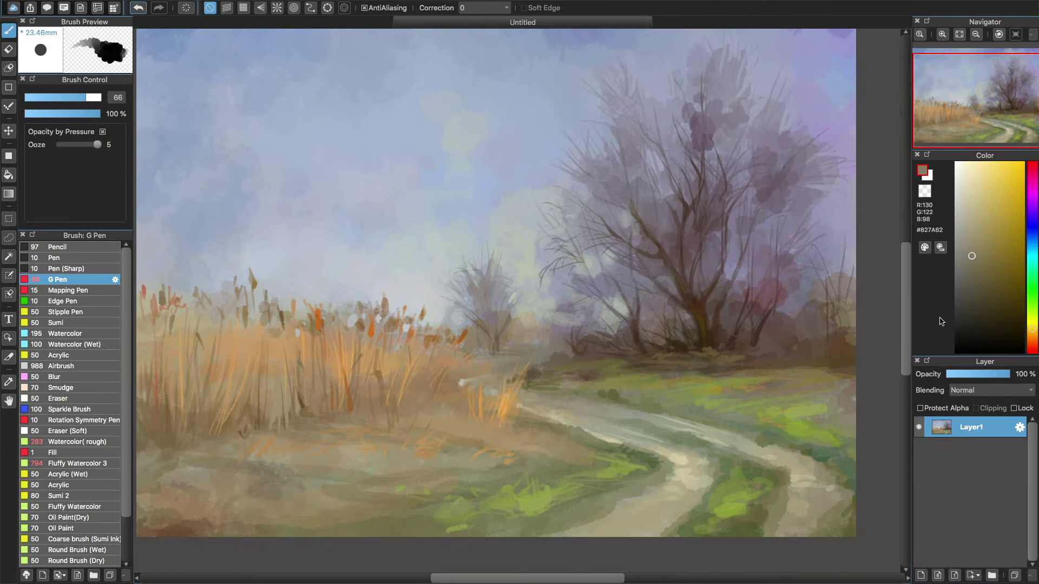
pyautogui.keyDown('alt'); pyautogui.click(816, 464); pyautogui.keyUp('alt')
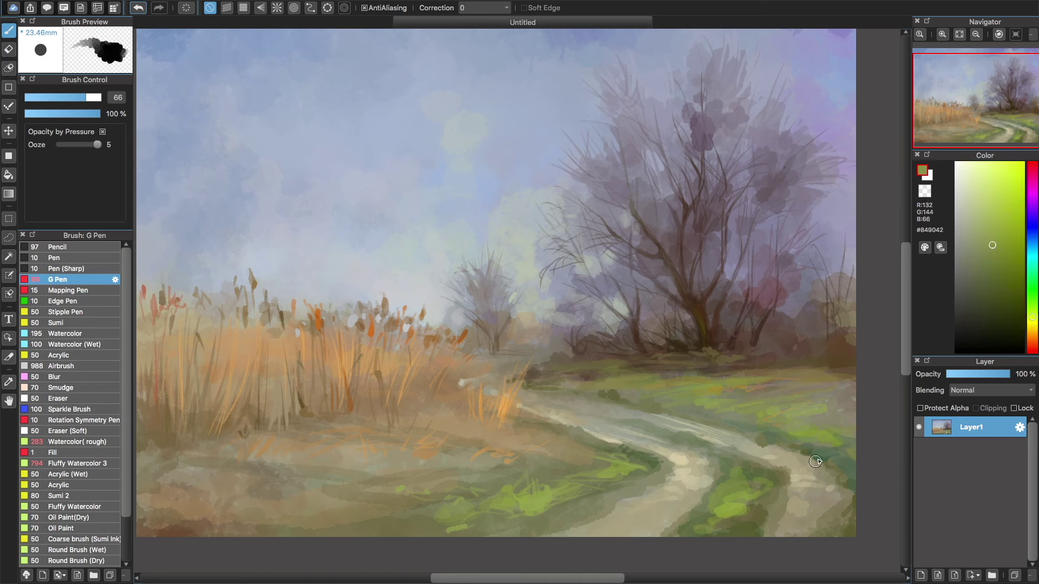
# Mute the grass at the canvas edge beyond the path with dark green #5A674C and brown #614C34, enlarging the brush to 136
pyautogui.press('[')
pyautogui.press('[')
pyautogui.press(']')
pyautogui.press(']')
pyautogui.press(']')
pyautogui.keyDown('alt'); pyautogui.click(806, 448); pyautogui.keyUp('alt')
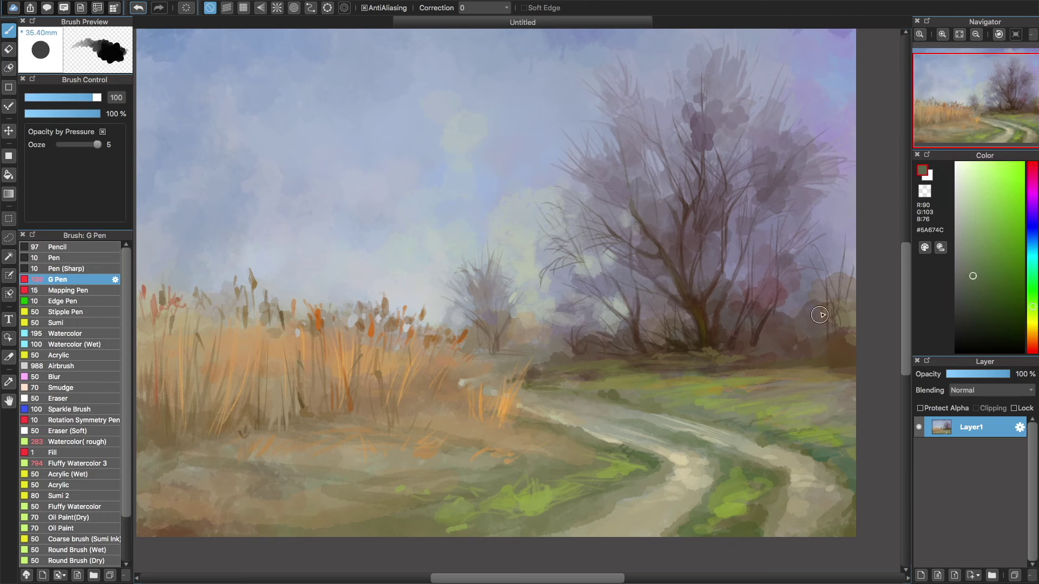
pyautogui.press(']')
pyautogui.press(']')
pyautogui.keyDown('alt'); pyautogui.click(832, 397); pyautogui.keyUp('alt')
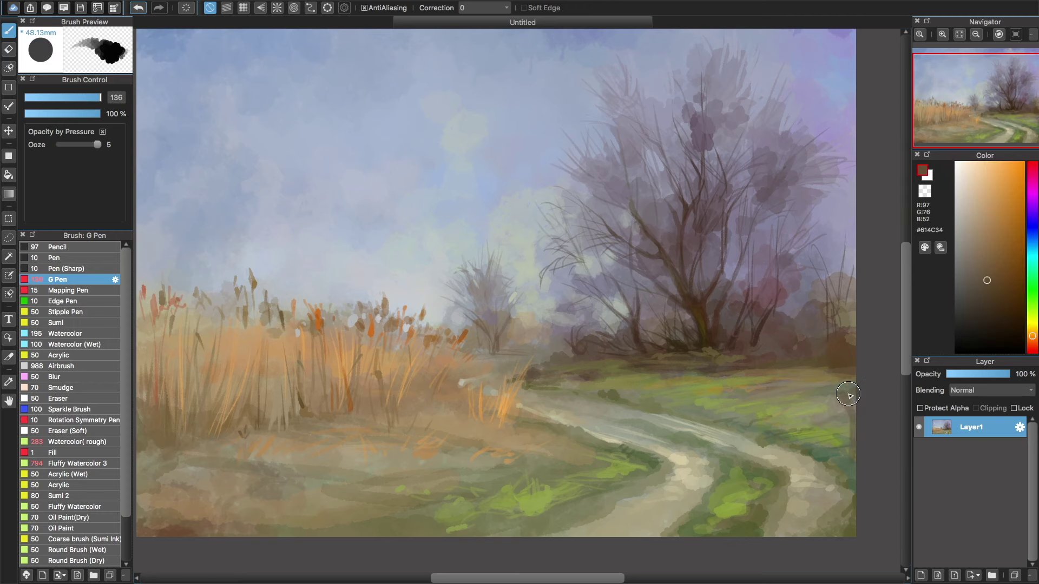
# Darken the ground strip beneath the trees with browns #6F6652 and #5C4E3B using brush size 87
pyautogui.press('[')
pyautogui.keyDown('alt'); pyautogui.click(707, 372); pyautogui.keyUp('alt')
pyautogui.press('[')
pyautogui.press('[')
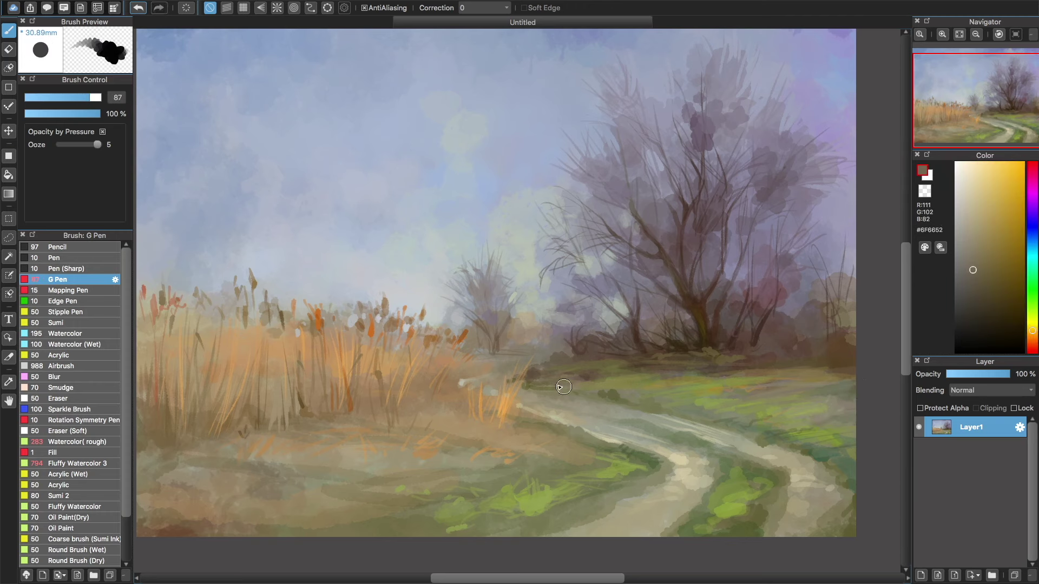
pyautogui.keyDown('alt'); pyautogui.click(586, 378); pyautogui.keyUp('alt')
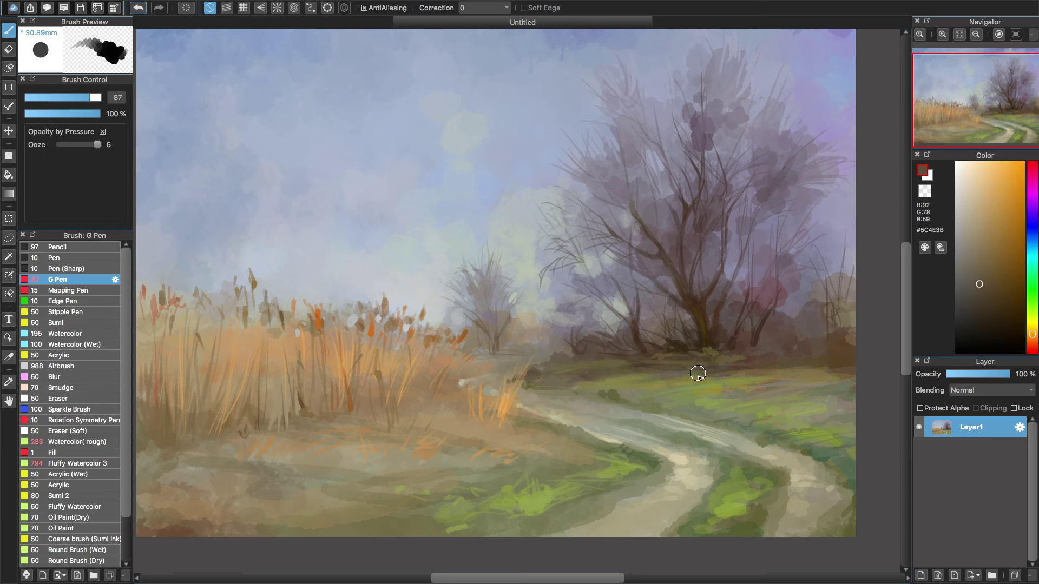
# Paint over the bright green grass strip between the two path tracks with sampled grass tones
pyautogui.scroll(-3, 586, 379)
pyautogui.press('[')
pyautogui.press('[')
pyautogui.keyDown('alt'); pyautogui.click(733, 434); pyautogui.keyUp('alt')
pyautogui.moveTo(735, 470)
pyautogui.mouseDown()
pyautogui.moveTo(771, 464)
pyautogui.moveTo(765, 455)
pyautogui.moveTo(767, 487)
pyautogui.mouseUp()
pyautogui.keyDown('alt'); pyautogui.click(781, 464); pyautogui.keyUp('alt')
# Rework the near part of the path's outer track with beige (#AA9F7F, #A99F81), changing the brush from size 122 to 71
pyautogui.press(']')
pyautogui.press(']')
pyautogui.press(']')
pyautogui.press(']')
pyautogui.keyDown('alt'); pyautogui.click(818, 457); pyautogui.keyUp('alt')
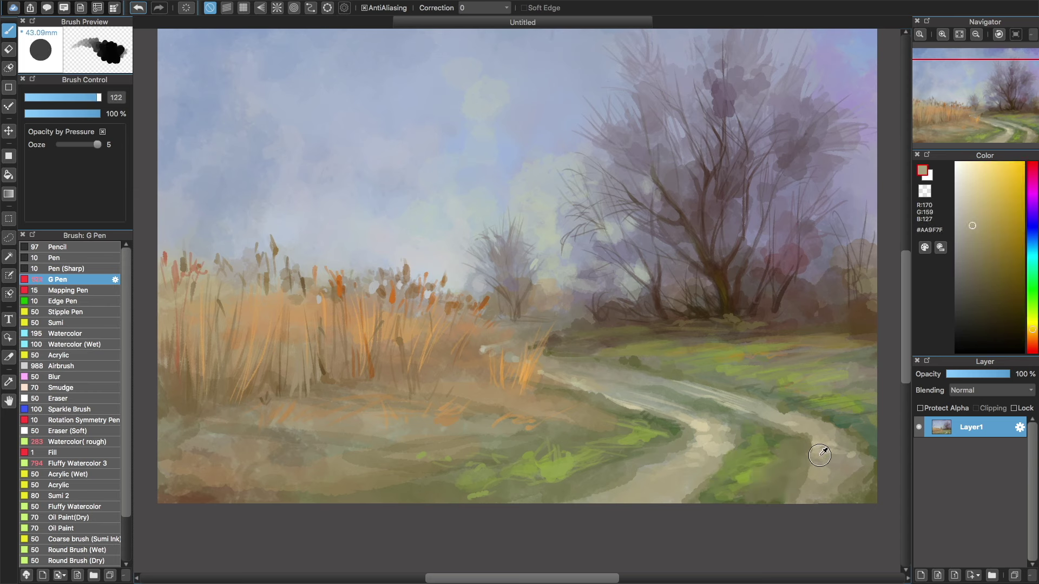
pyautogui.press('[')
pyautogui.press('[')
pyautogui.press('[')
pyautogui.moveTo(800, 432); pyautogui.dragTo(785, 501)
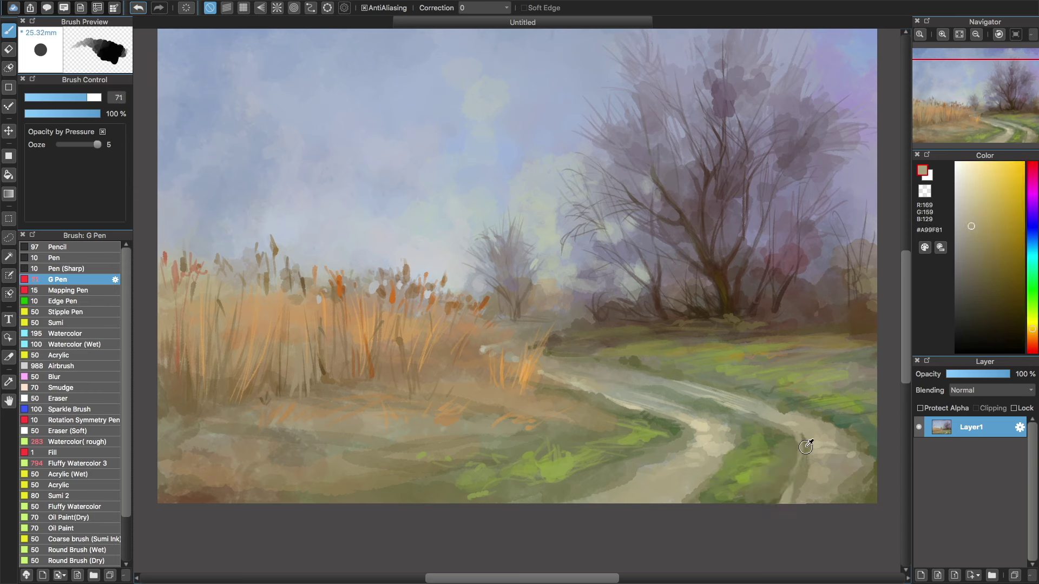
# Refine the path's inner track with grey-beige #A1A191 and pale cream #D5C9A3 strokes using brush size 48
pyautogui.press('[')
pyautogui.press('[')
pyautogui.keyDown('alt'); pyautogui.click(761, 446); pyautogui.keyUp('alt')
pyautogui.keyDown('alt'); pyautogui.click(689, 478); pyautogui.keyUp('alt')
pyautogui.keyDown('alt'); pyautogui.click(643, 471); pyautogui.keyUp('alt')
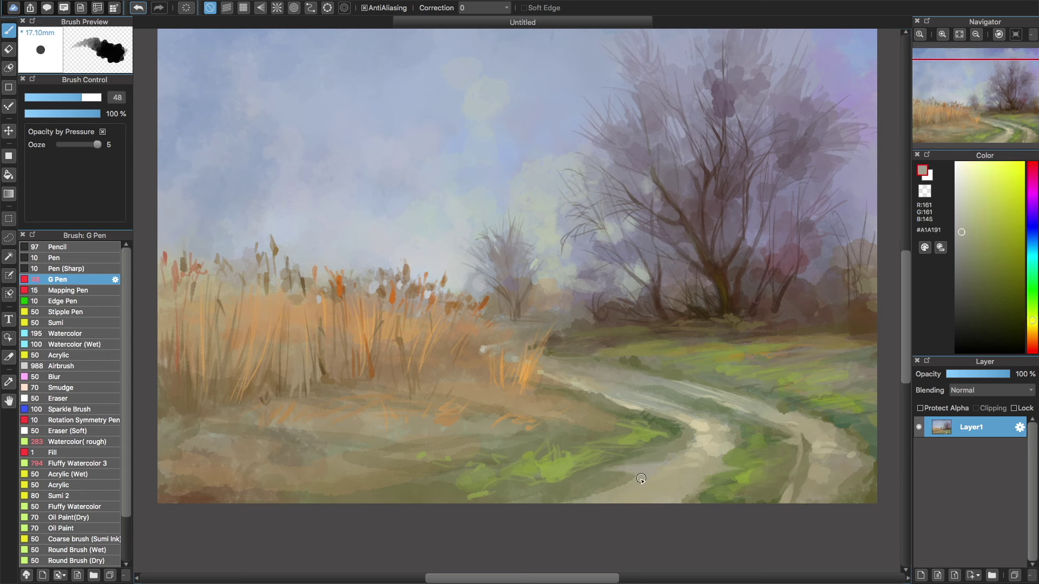
pyautogui.keyDown('alt'); pyautogui.click(671, 419); pyautogui.keyUp('alt')
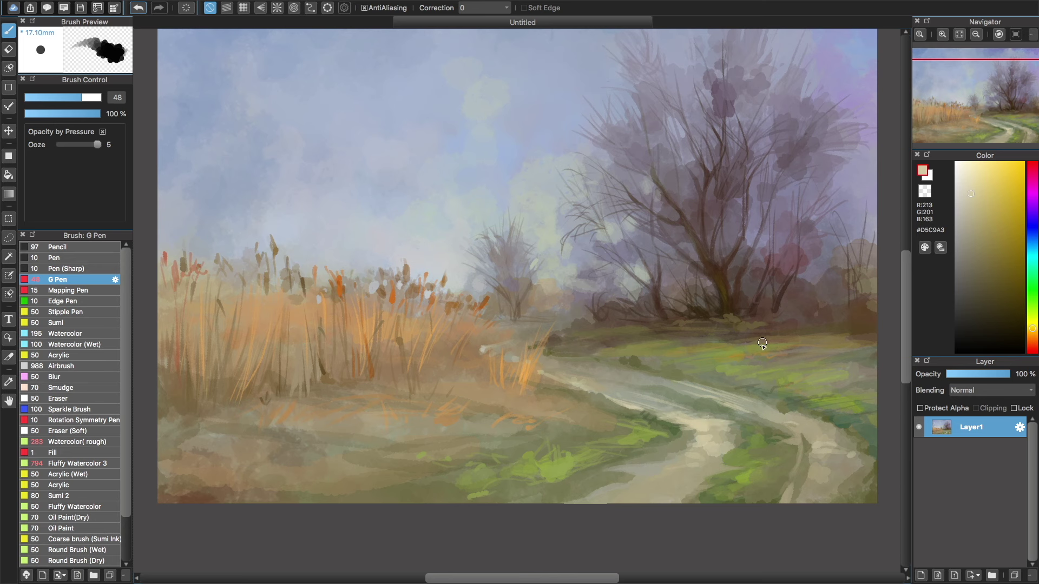
# Break up the foreground grass beside the path with olive strokes (#737757, #5E5F3E, #7F8551) and touch up the path edge with #989A86
pyautogui.keyDown('alt'); pyautogui.click(661, 442); pyautogui.keyUp('alt')
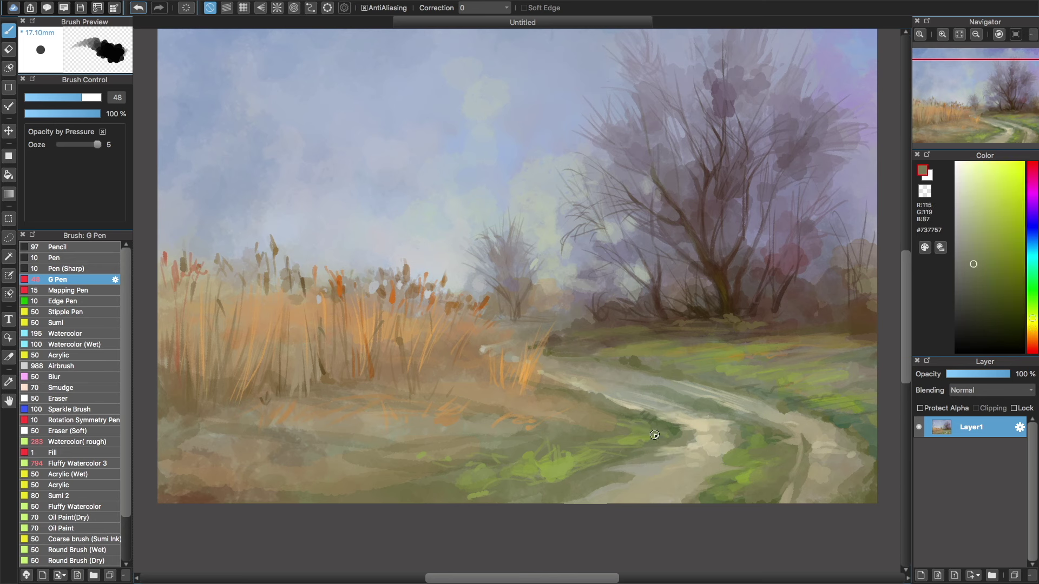
pyautogui.keyDown('alt'); pyautogui.click(547, 477); pyautogui.keyUp('alt')
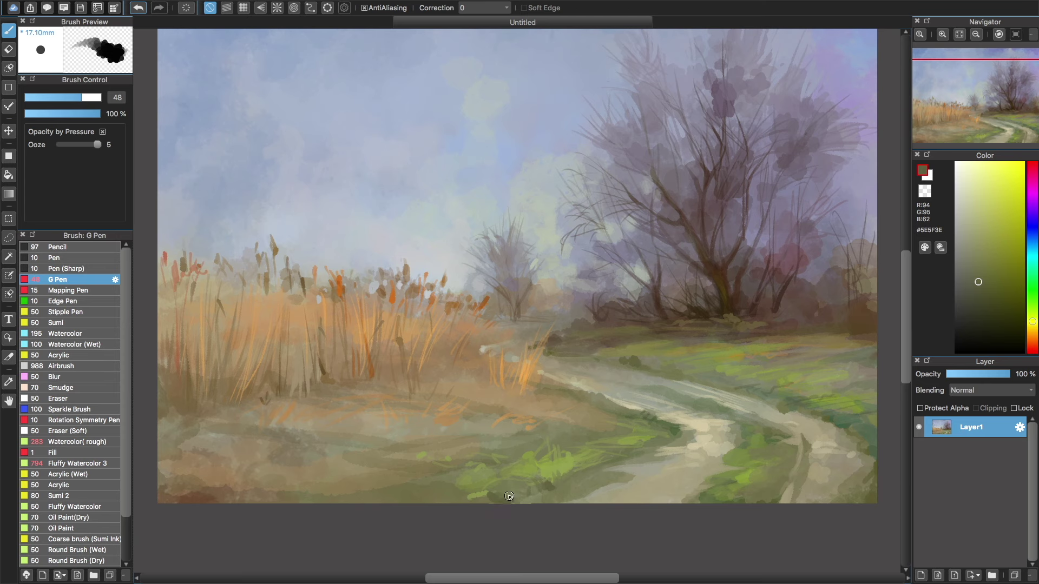
pyautogui.keyDown('alt'); pyautogui.click(529, 483); pyautogui.keyUp('alt')
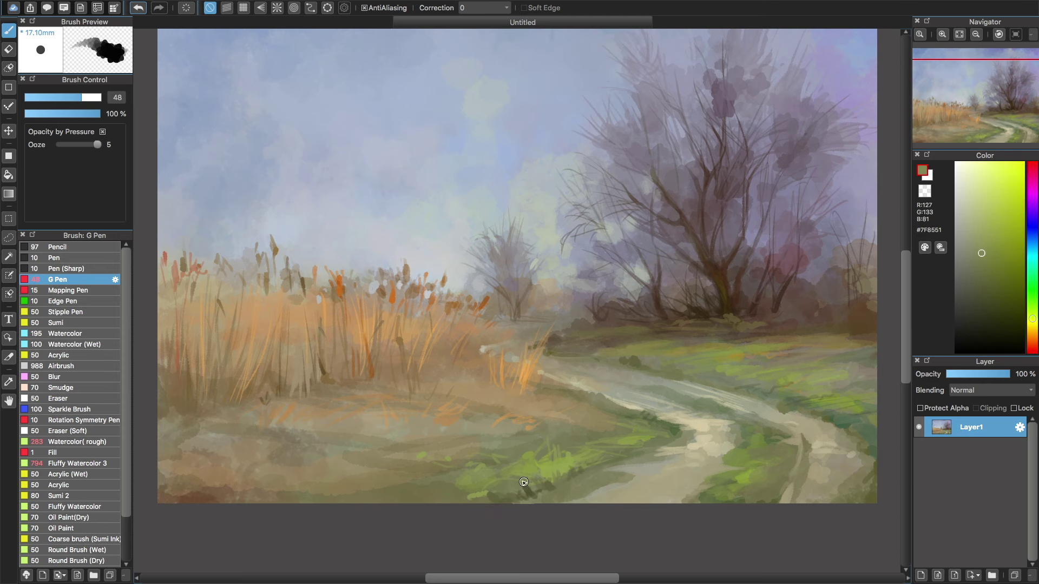
pyautogui.keyDown('alt'); pyautogui.click(657, 438); pyautogui.keyUp('alt')
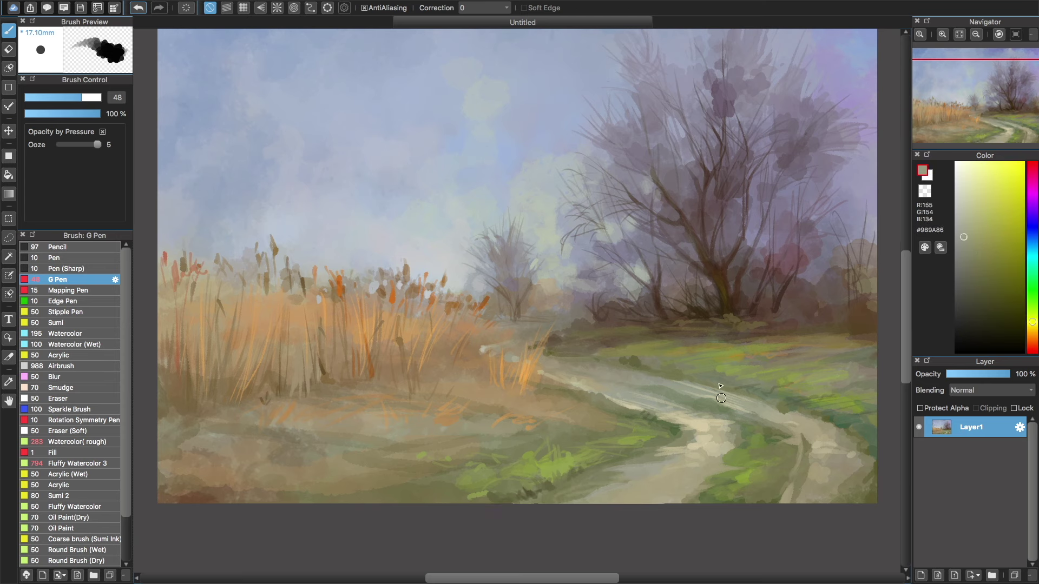
pyautogui.keyDown('alt'); pyautogui.click(723, 450); pyautogui.keyUp('alt')
# Brush horizontal strokes of #8C8666 and a darker ground tone across the foreground below the reeds
pyautogui.keyDown('alt'); pyautogui.click(436, 443); pyautogui.keyUp('alt')
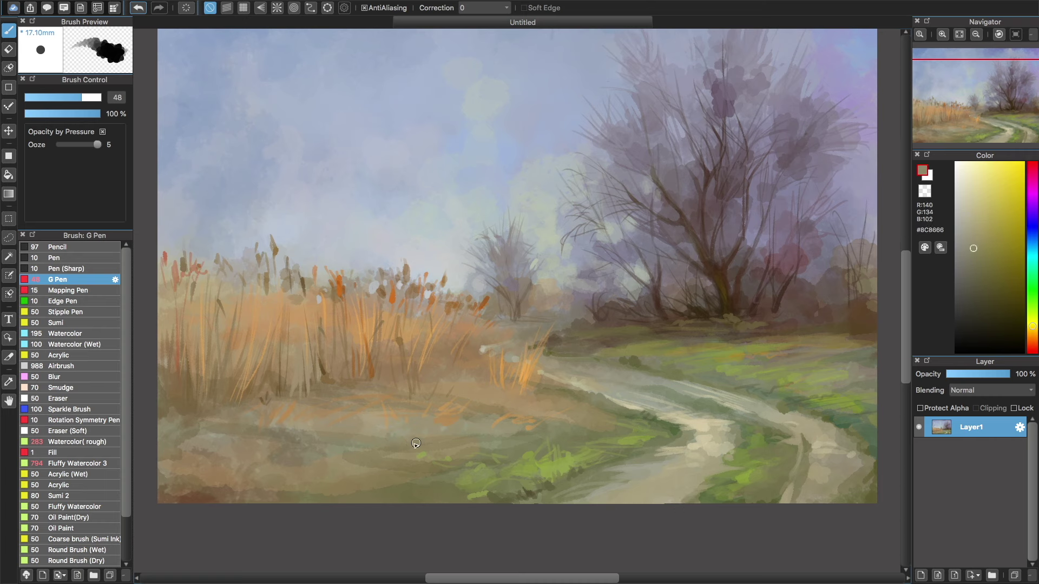
pyautogui.press(']')
pyautogui.keyDown('alt'); pyautogui.click(216, 443); pyautogui.keyUp('alt')
pyautogui.click(996, 281)
pyautogui.moveTo(162, 450); pyautogui.dragTo(352, 447)
pyautogui.moveTo(160, 440)
pyautogui.mouseDown()
pyautogui.moveTo(390, 452)
pyautogui.moveTo(500, 402)
pyautogui.moveTo(339, 445)
pyautogui.moveTo(342, 455)
pyautogui.moveTo(273, 441)
pyautogui.moveTo(375, 464)
pyautogui.mouseUp()
# Blend the foreground ground below the reeds with sampled earth tones and olive #706846, enlarging the brush to size 226 and beyond
pyautogui.press(']')
pyautogui.press(']')
pyautogui.press(']')
pyautogui.keyDown('alt'); pyautogui.click(174, 440); pyautogui.keyUp('alt')
pyautogui.keyDown('alt'); pyautogui.click(357, 450); pyautogui.keyUp('alt')
pyautogui.keyDown('alt'); pyautogui.click(407, 490); pyautogui.keyUp('alt')
pyautogui.press(']')
pyautogui.press(']')
pyautogui.press(']')
pyautogui.press(']')
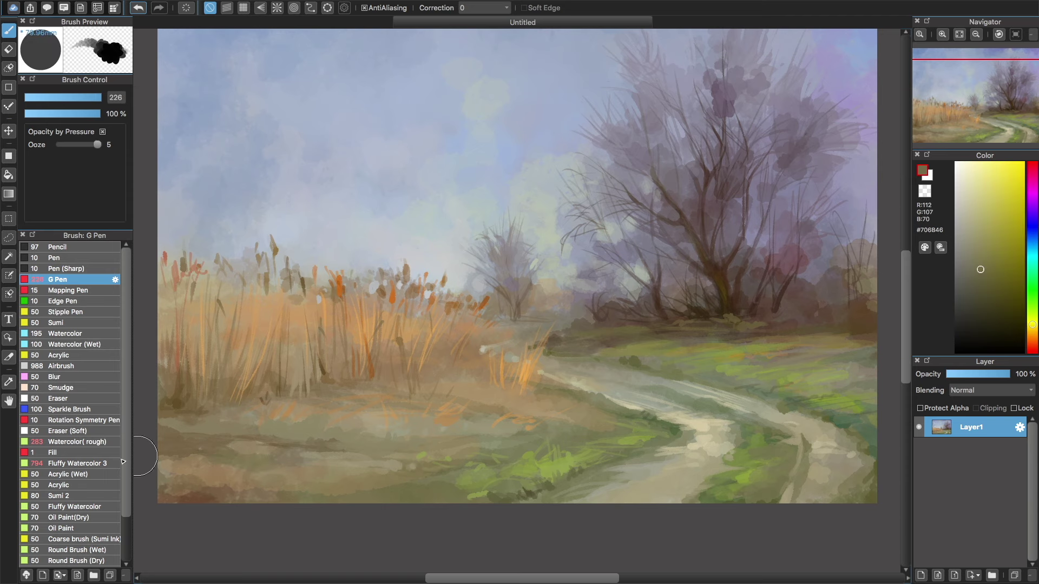
pyautogui.press(']')
pyautogui.press(']')
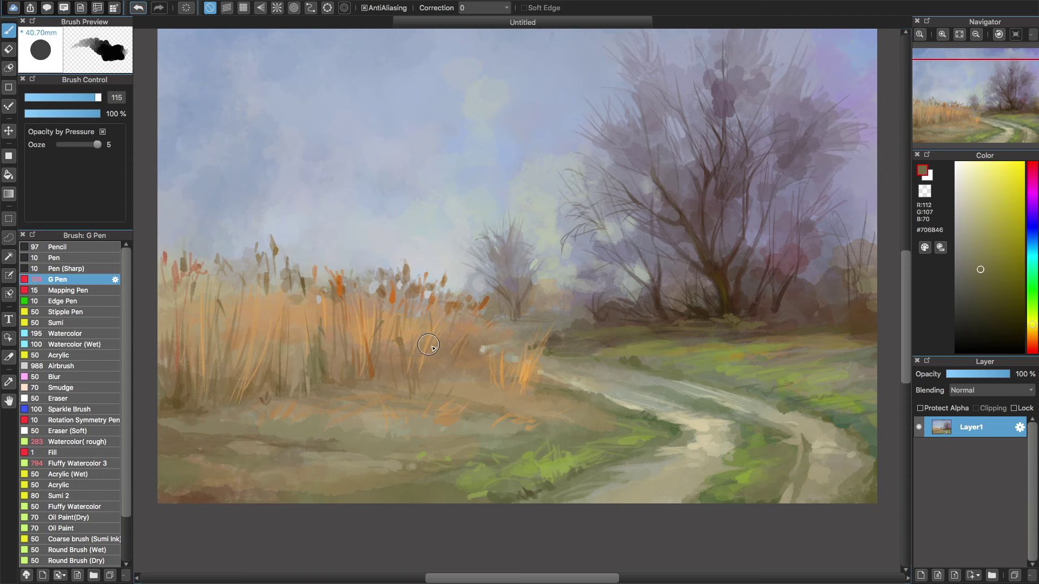
# Add light orange (#ECB367) highlights to the reeds and dry grass near the path, reducing the brush to size 24
pyautogui.press('[')
pyautogui.press('[')
pyautogui.press('[')
pyautogui.press('[')
pyautogui.keyDown('alt'); pyautogui.click(373, 322); pyautogui.keyUp('alt')
pyautogui.press('[')
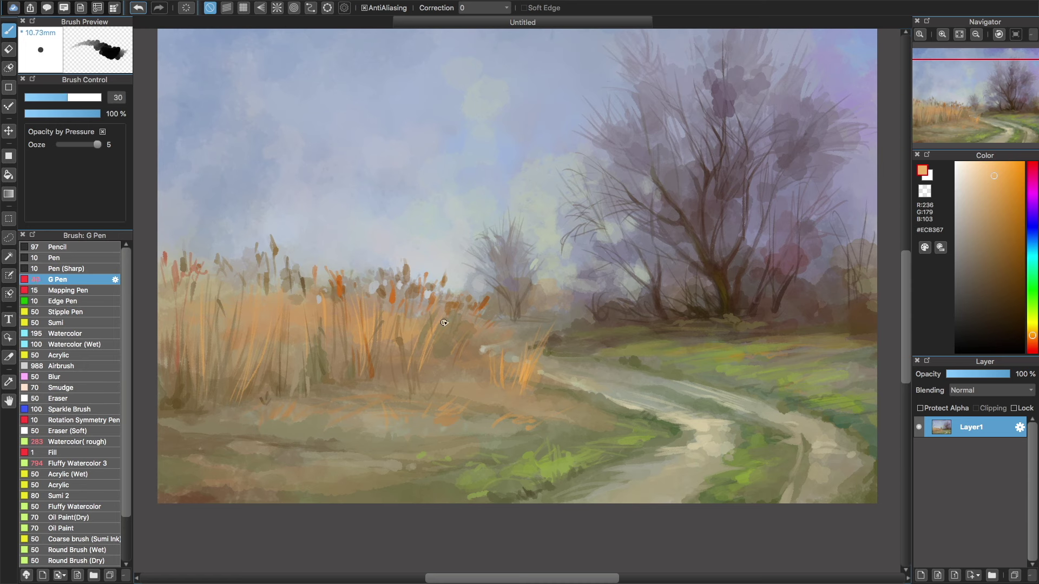
pyautogui.press('[')
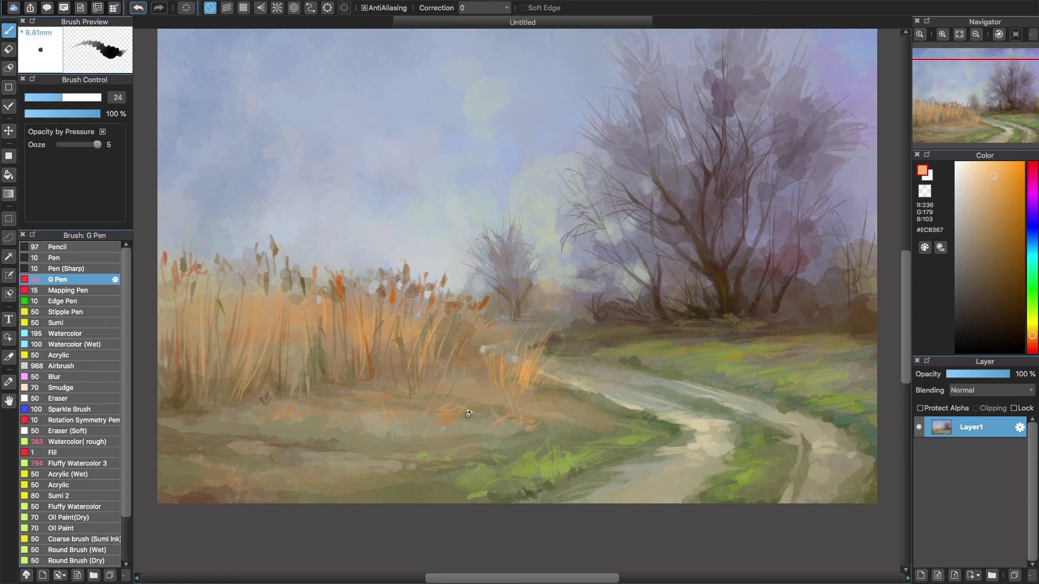
# Add light orange (#ECB367) stems to the reeds, then touch up the reed tops and horizon with sampled greys #BABFC6 and #A1A8AD
pyautogui.moveTo(451, 401); pyautogui.dragTo(393, 339)
pyautogui.moveTo(287, 329); pyautogui.dragTo(285, 269)
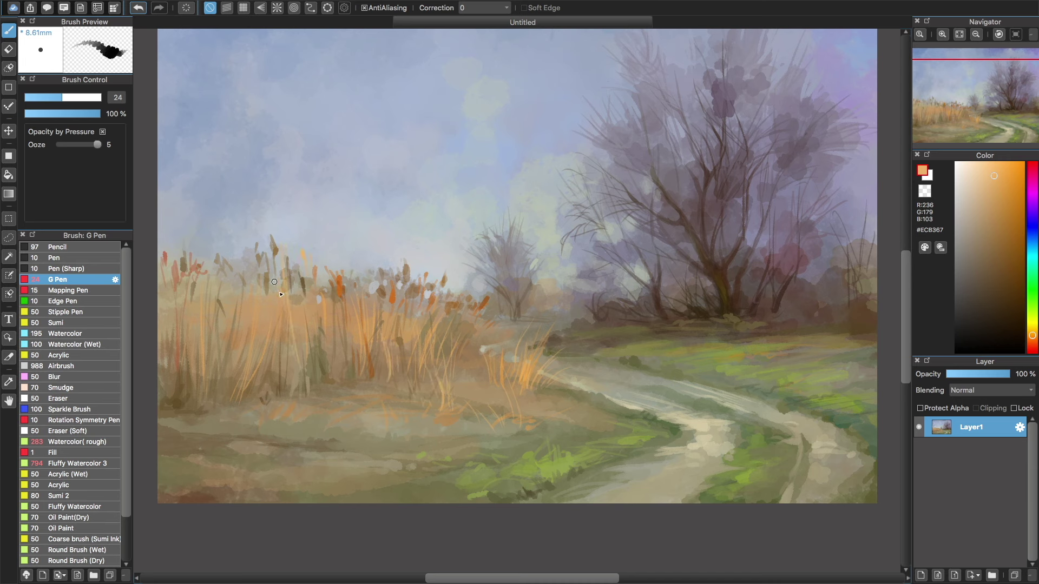
pyautogui.keyDown('alt'); pyautogui.click(308, 309); pyautogui.keyUp('alt')
pyautogui.keyDown('alt'); pyautogui.click(381, 252); pyautogui.keyUp('alt')
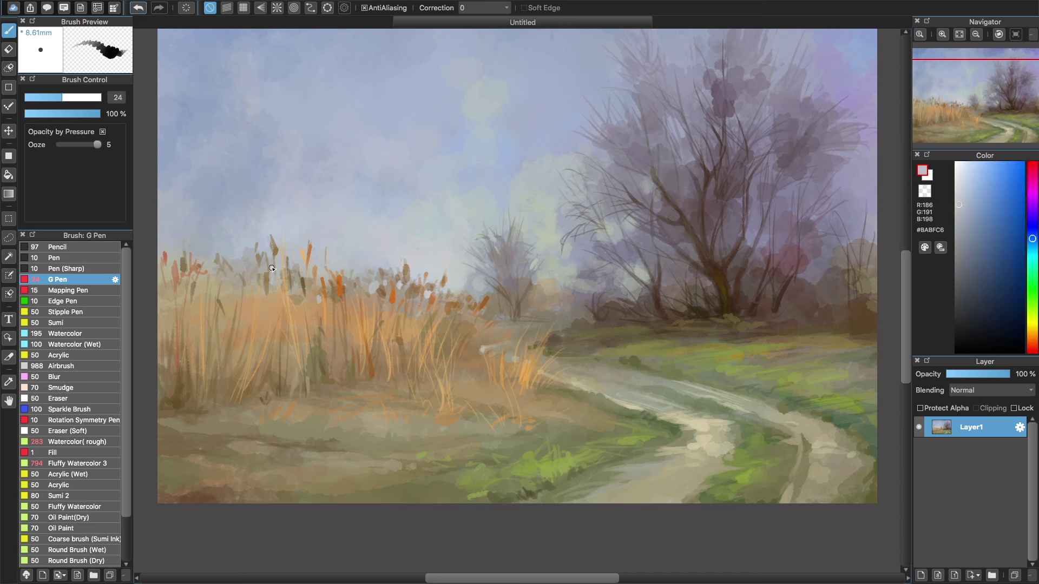
pyautogui.keyDown('alt'); pyautogui.click(467, 279); pyautogui.keyUp('alt')
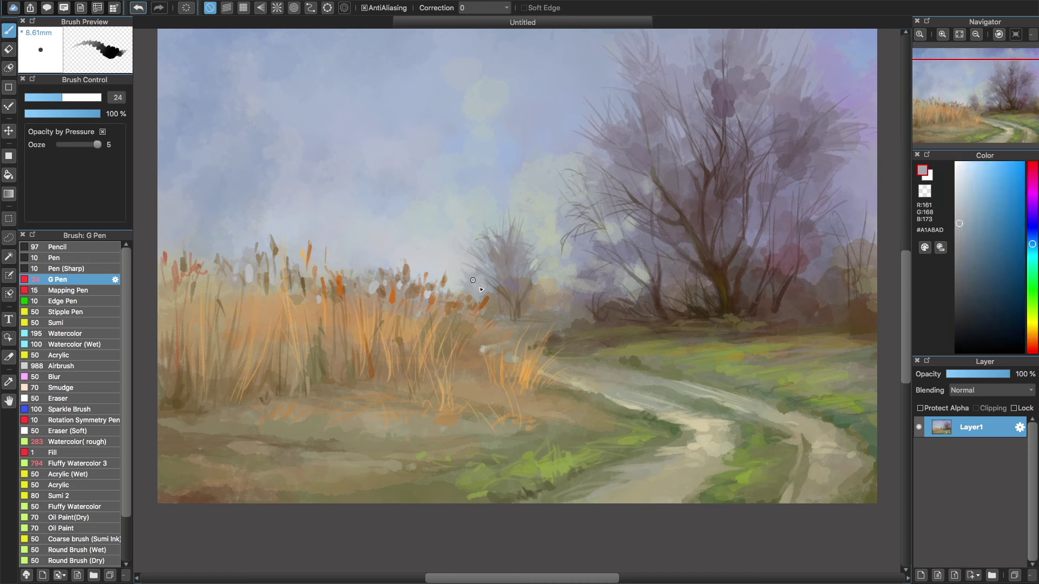
pyautogui.keyDown('alt'); pyautogui.click(545, 281); pyautogui.keyUp('alt')
# Brush thin light highlights along both branches of the path with sampled path tones, including #E9D79C and #CEC4A2
pyautogui.keyDown('alt'); pyautogui.click(696, 421); pyautogui.keyUp('alt')
pyautogui.moveTo(698, 462); pyautogui.dragTo(635, 499)
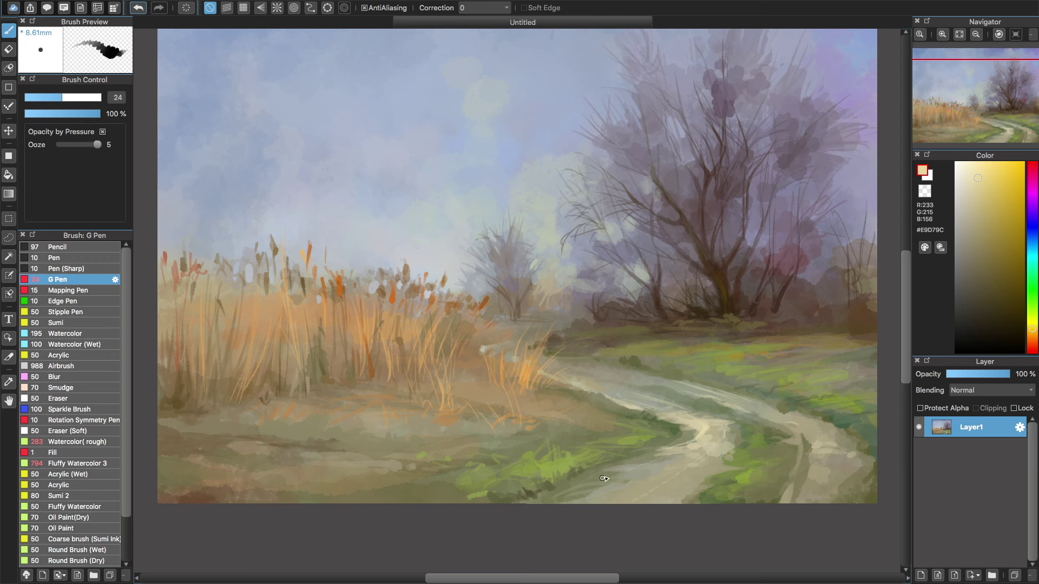
pyautogui.moveTo(816, 462); pyautogui.dragTo(807, 479)
pyautogui.keyDown('alt'); pyautogui.click(775, 417); pyautogui.keyUp('alt')
pyautogui.keyDown('alt'); pyautogui.click(747, 473); pyautogui.keyUp('alt')
pyautogui.moveTo(725, 479); pyautogui.dragTo(795, 468)
pyautogui.keyDown('alt'); pyautogui.click(714, 474); pyautogui.keyUp('alt')
pyautogui.keyDown('alt'); pyautogui.click(722, 472); pyautogui.keyUp('alt')
pyautogui.keyDown('alt'); pyautogui.click(800, 461); pyautogui.keyUp('alt')
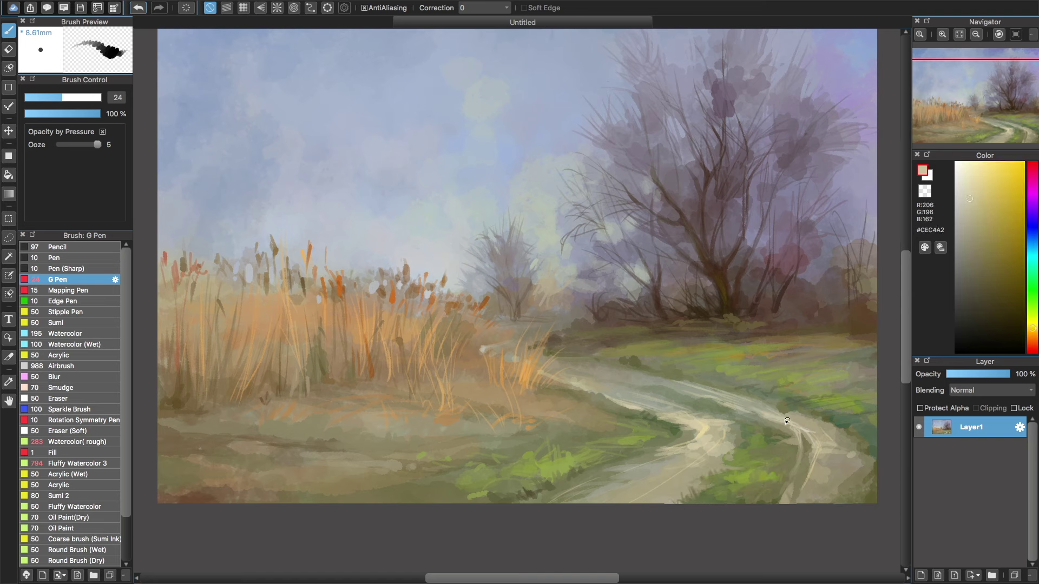
# Enlarge the brush to size 58 and paint warm yellow (#D3C478) patches of light on both bends of the path
pyautogui.press(']')
pyautogui.press(']')
pyautogui.press(']')
pyautogui.press(']')
pyautogui.press(']')
pyautogui.press(']')
pyautogui.keyDown('alt'); pyautogui.click(717, 397); pyautogui.keyUp('alt')
pyautogui.moveTo(716, 397)
pyautogui.mouseDown()
pyautogui.moveTo(823, 424)
pyautogui.moveTo(805, 422)
pyautogui.moveTo(829, 405)
pyautogui.mouseUp()
pyautogui.keyDown('alt'); pyautogui.click(765, 399); pyautogui.keyUp('alt')
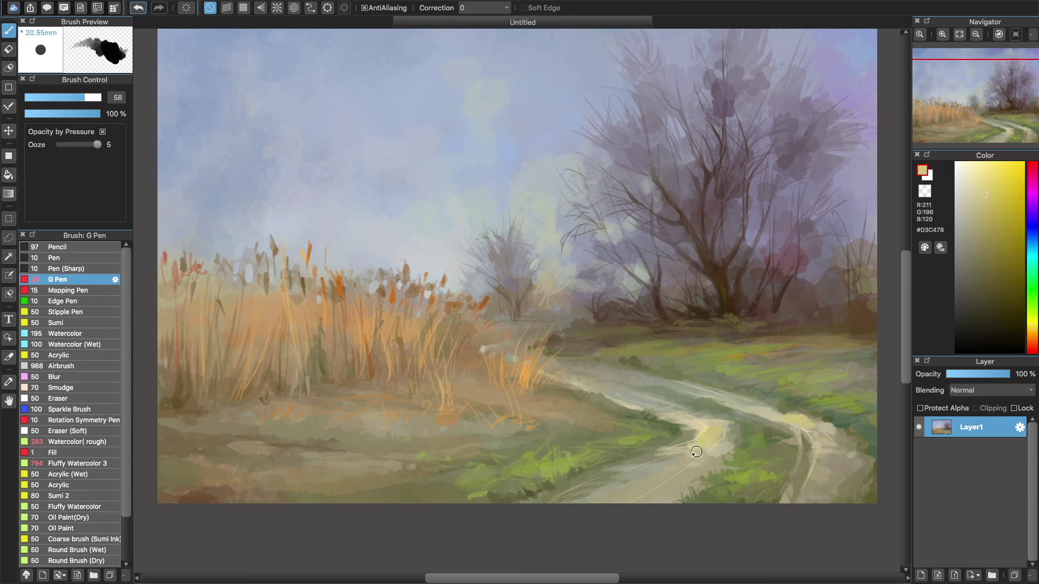
# Reduce the brush to size 34 and add light grey (#CDCDCD) strokes to the lower part of the path
pyautogui.keyDown('alt'); pyautogui.click(652, 458); pyautogui.keyUp('alt')
pyautogui.press('[')
pyautogui.press('[')
pyautogui.press('[')
pyautogui.press('[')
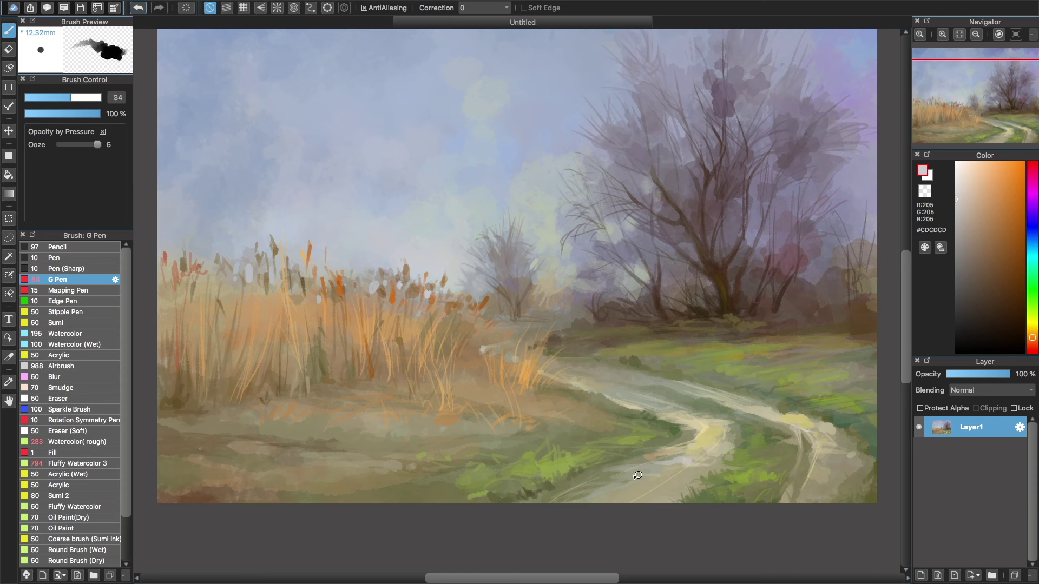
# Dab olive green (#9F9D4D) onto the ground just below the reeds with the brush at size 51
pyautogui.keyDown('alt'); pyautogui.click(547, 467); pyautogui.keyUp('alt')
pyautogui.press(']')
pyautogui.press(']')
pyautogui.press(']')
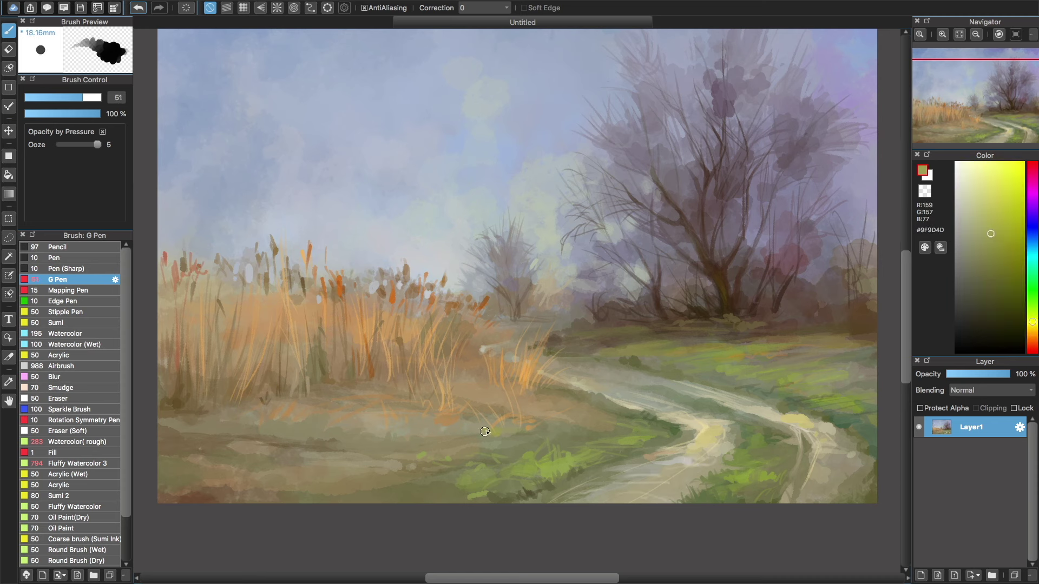
# Reduce the brush to size 25 and paint grass blades along the near path edge with dark green #50603D and sampled greens
pyautogui.press('[')
pyautogui.press('[')
pyautogui.press('[')
pyautogui.press('[')
pyautogui.press('[')
pyautogui.keyDown('alt'); pyautogui.click(623, 406); pyautogui.keyUp('alt')
pyautogui.keyDown('alt'); pyautogui.click(675, 432); pyautogui.keyUp('alt')
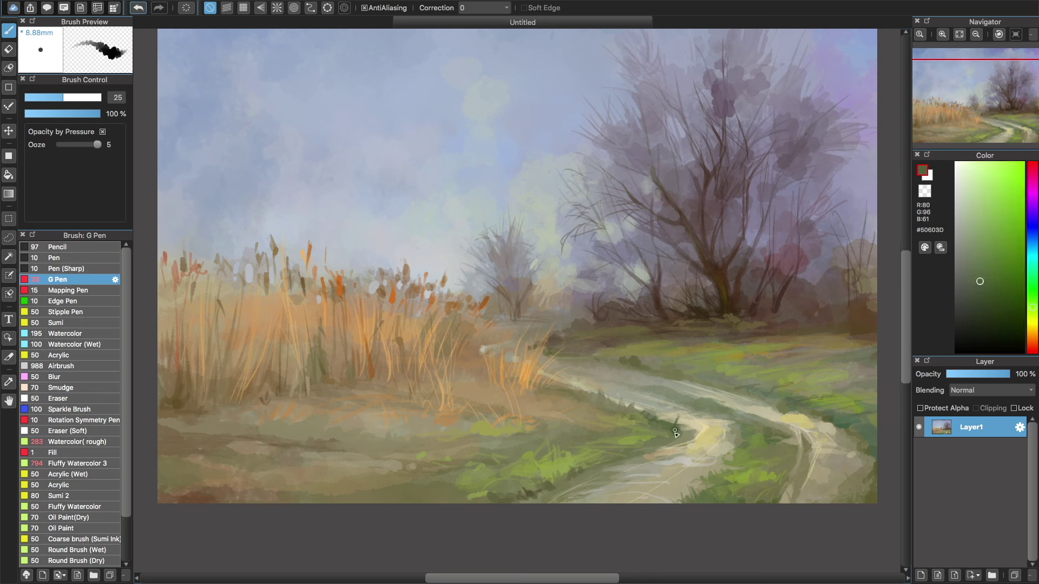
pyautogui.keyDown('alt'); pyautogui.click(621, 444); pyautogui.keyUp('alt')
pyautogui.keyDown('alt'); pyautogui.click(621, 458); pyautogui.keyUp('alt')
# Blend the foreground ground beside the green grass with sampled tones #998F72 and #726D48
pyautogui.keyDown('alt'); pyautogui.click(399, 476); pyautogui.keyUp('alt')
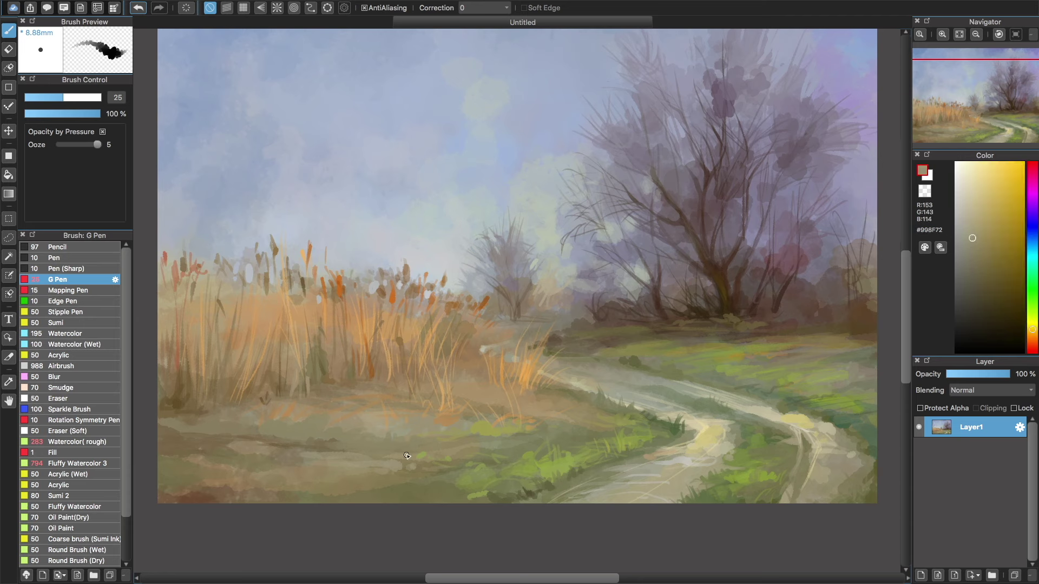
pyautogui.keyDown('alt'); pyautogui.click(385, 479); pyautogui.keyUp('alt')
pyautogui.keyDown('alt'); pyautogui.click(387, 488); pyautogui.keyUp('alt')
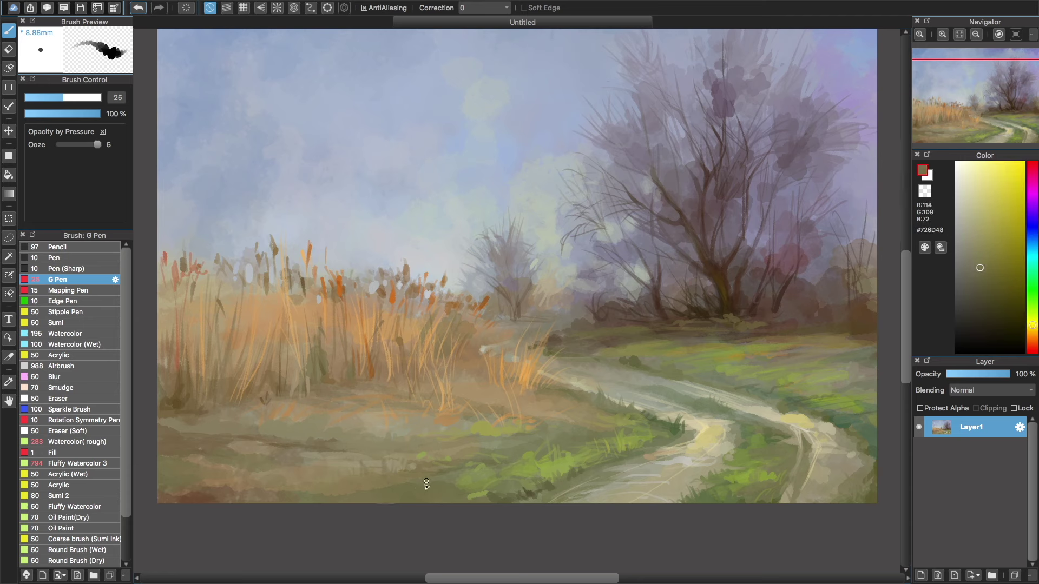
# Paint dark olive (#585537) grass blades along the lower edge of the foreground with the brush reduced to size 20
pyautogui.keyDown('alt'); pyautogui.click(495, 498); pyautogui.keyUp('alt')
pyautogui.press(']')
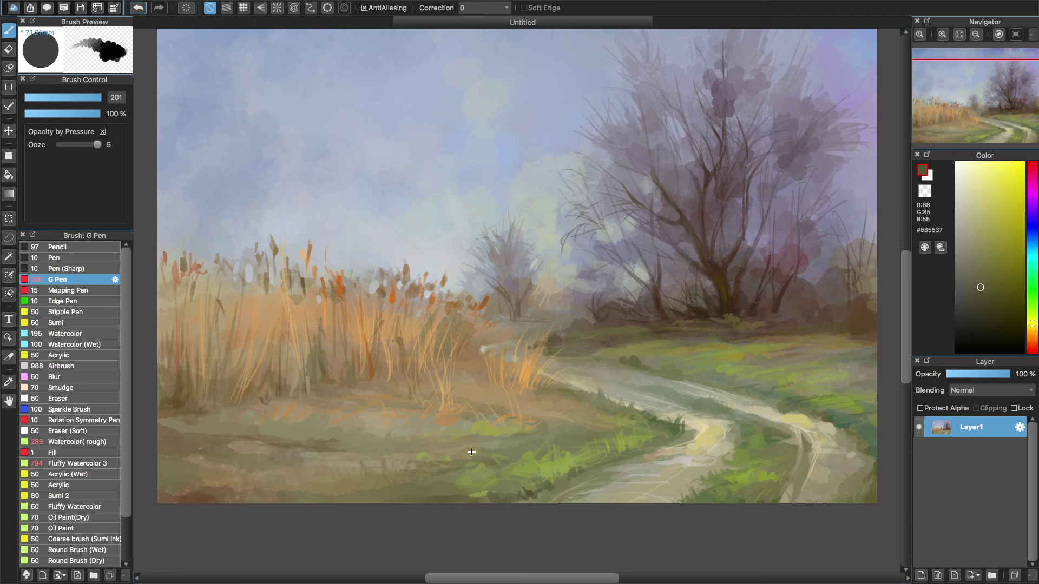
pyautogui.press('[')
pyautogui.press('[')
pyautogui.press('[')
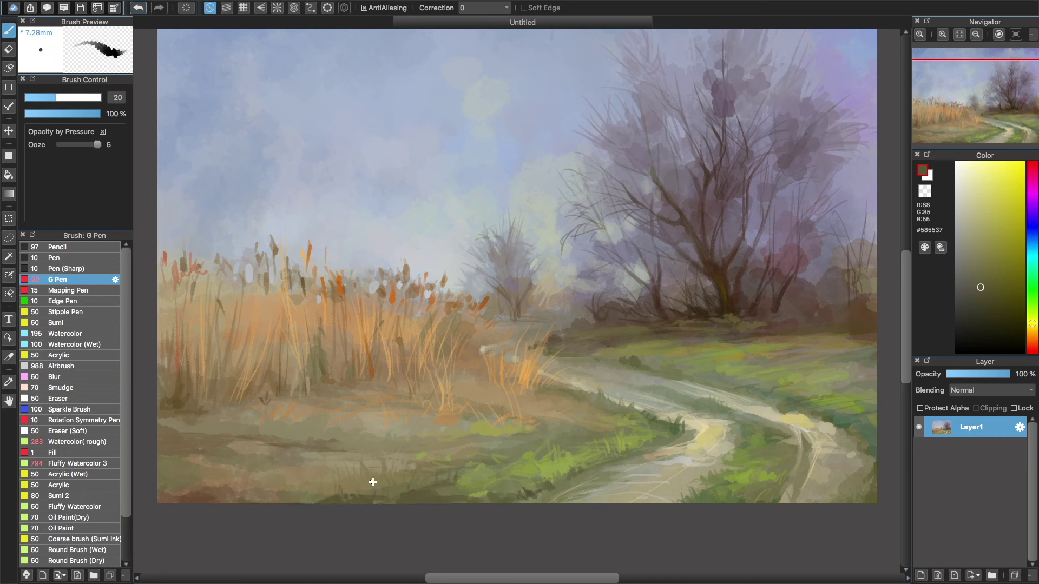
# Enlarge the brush to size 33 and rework the lower-left foreground and reed bases with sampled earth tones, including #9C8761
pyautogui.press(']')
pyautogui.keyDown('alt'); pyautogui.click(187, 488); pyautogui.keyUp('alt')
pyautogui.keyDown('alt'); pyautogui.click(212, 487); pyautogui.keyUp('alt')
pyautogui.keyDown('alt'); pyautogui.click(200, 477); pyautogui.keyUp('alt')
pyautogui.keyDown('alt'); pyautogui.click(208, 442); pyautogui.keyUp('alt')
pyautogui.keyDown('alt'); pyautogui.click(200, 385); pyautogui.keyUp('alt')
pyautogui.keyDown('alt'); pyautogui.click(287, 411); pyautogui.keyUp('alt')
pyautogui.keyDown('alt'); pyautogui.click(310, 402); pyautogui.keyUp('alt')
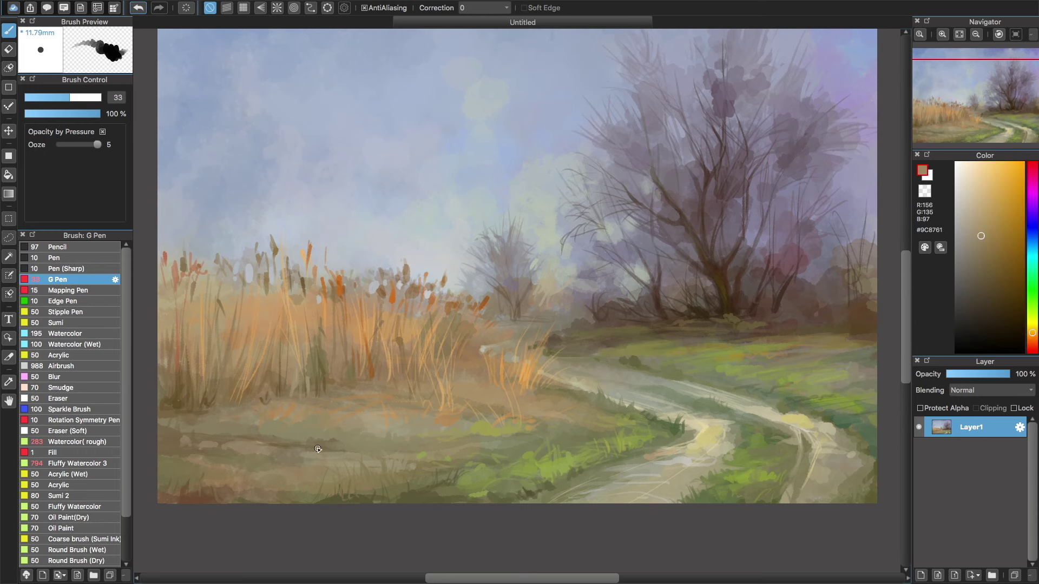
# Refine the path and the grass tufts at its far bend with sampled tones #BFBDB3, #798638, #B9B495 and #899839
pyautogui.scroll(-2, 317, 449)
pyautogui.hscroll(2, 317, 449)
pyautogui.keyDown('alt'); pyautogui.click(628, 418); pyautogui.keyUp('alt')
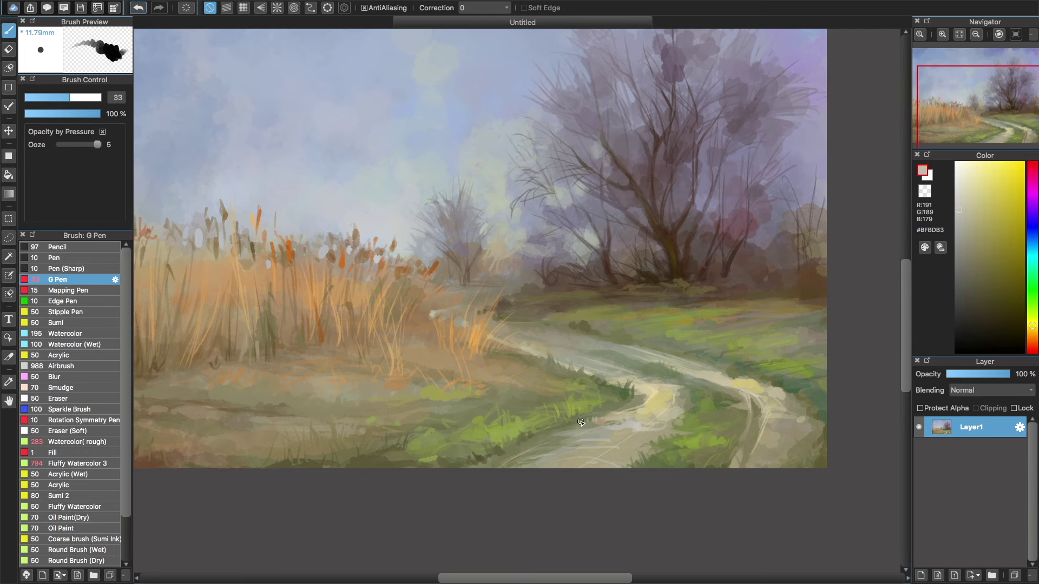
pyautogui.scroll(1, 580, 422)
pyautogui.hscroll(1, 581, 421)
pyautogui.keyDown('alt'); pyautogui.click(759, 379); pyautogui.keyUp('alt')
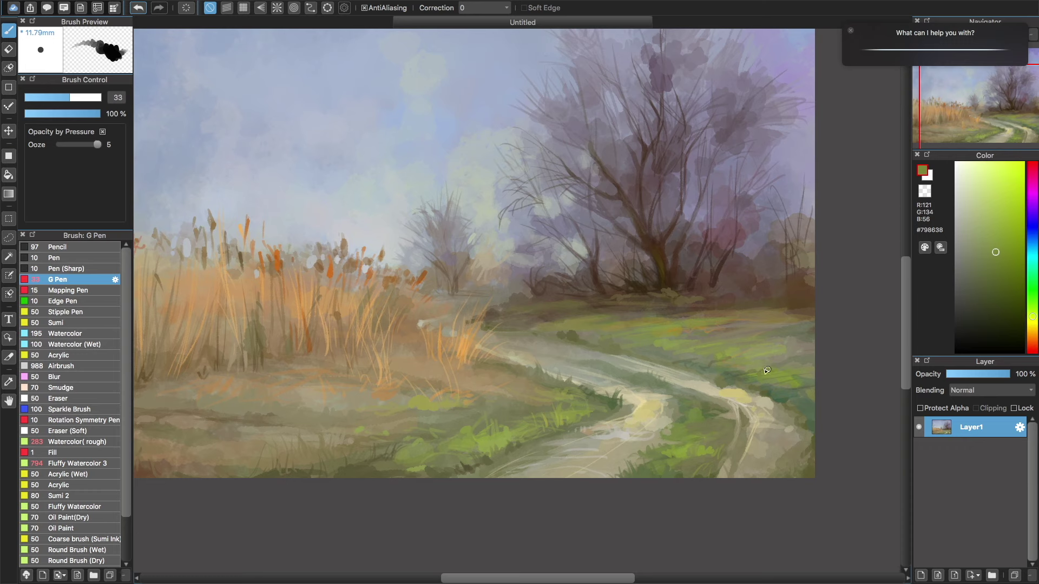
pyautogui.keyDown('alt'); pyautogui.click(731, 392); pyautogui.keyUp('alt')
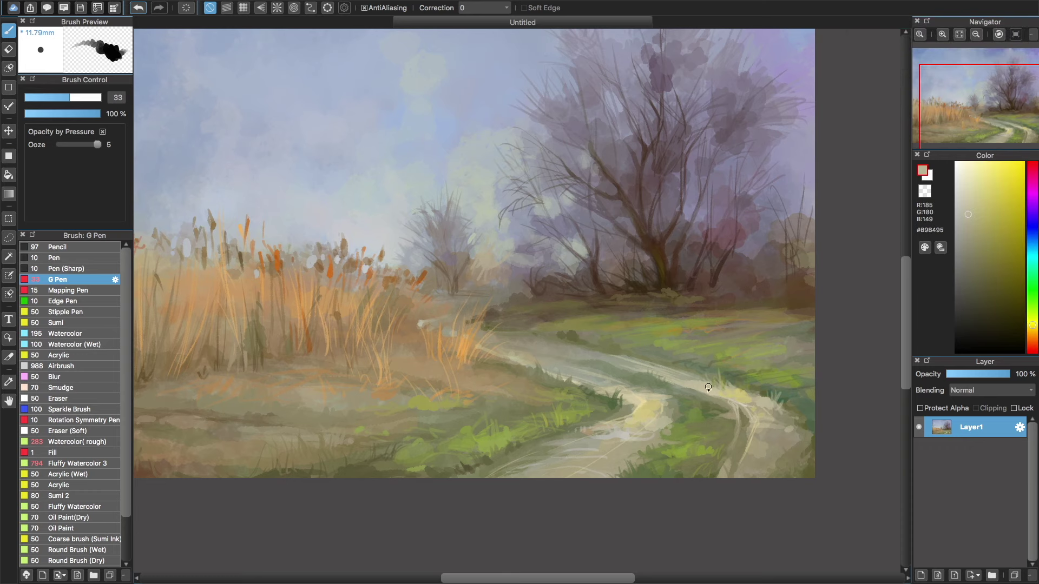
pyautogui.keyDown('alt'); pyautogui.click(738, 448); pyautogui.keyUp('alt')
# Reduce the brush to size 20 and draw fine dark brown (#4D3934) branches through the large tree's crown
pyautogui.scroll(-2, 724, 191)
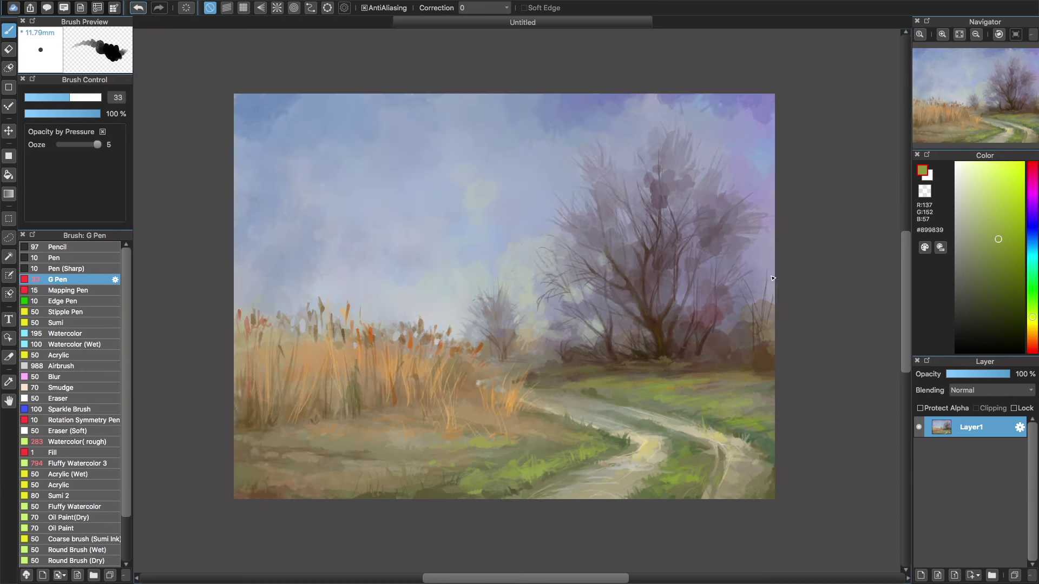
pyautogui.press('[')
pyautogui.press('[')
pyautogui.press('[')
pyautogui.keyDown('alt'); pyautogui.click(594, 223); pyautogui.keyUp('alt')
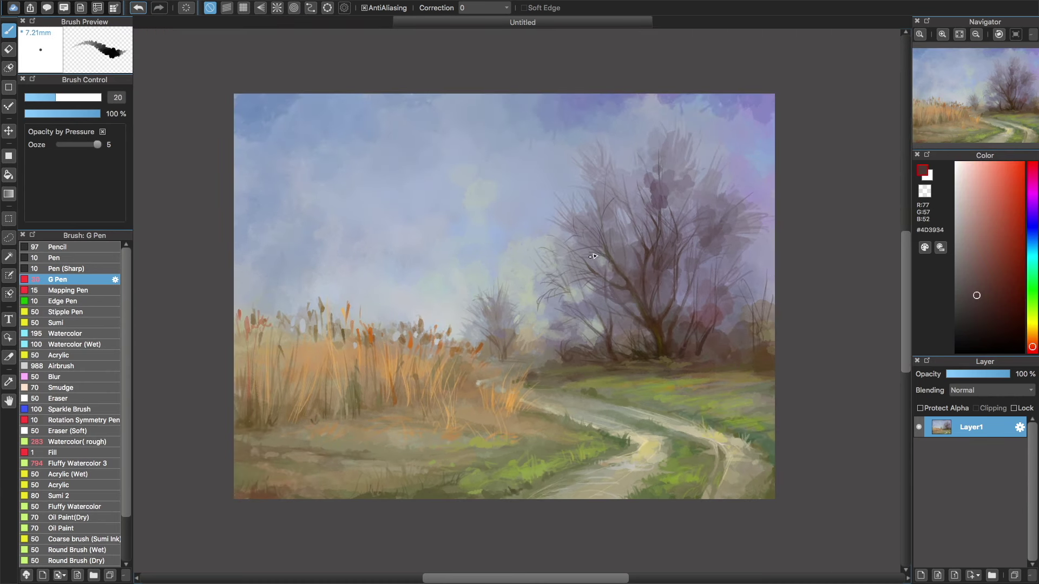
pyautogui.moveTo(617, 197); pyautogui.dragTo(629, 242)
pyautogui.moveTo(662, 195); pyautogui.dragTo(669, 169)
# Break up the blotches in the large tree's upper crown with twig strokes of sampled purples #756B7C and #6A5C6C
pyautogui.keyDown('alt'); pyautogui.click(688, 167); pyautogui.keyUp('alt')
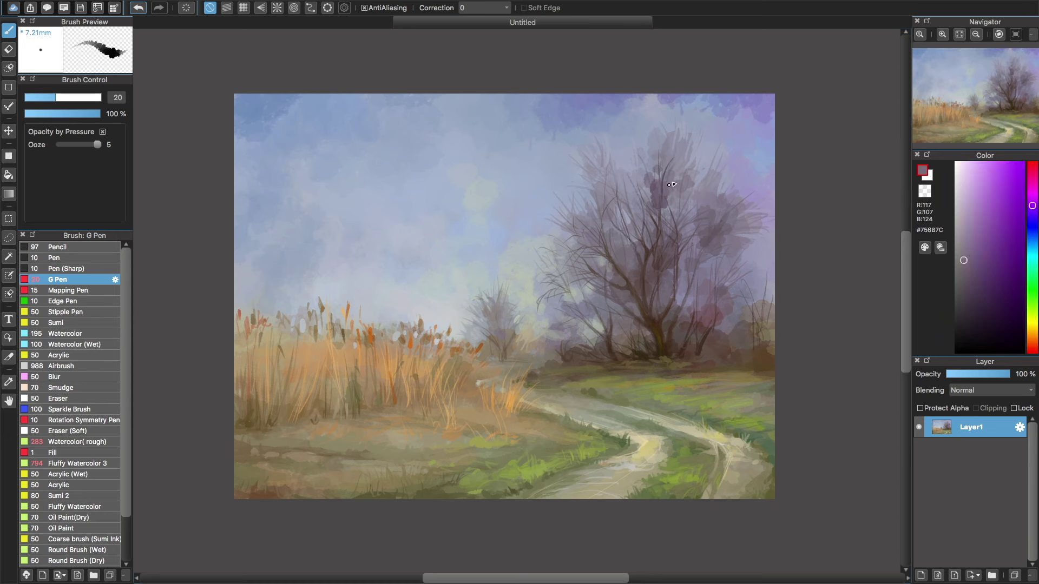
pyautogui.keyDown('alt'); pyautogui.click(658, 162); pyautogui.keyUp('alt')
pyautogui.moveTo(644, 171); pyautogui.dragTo(658, 184)
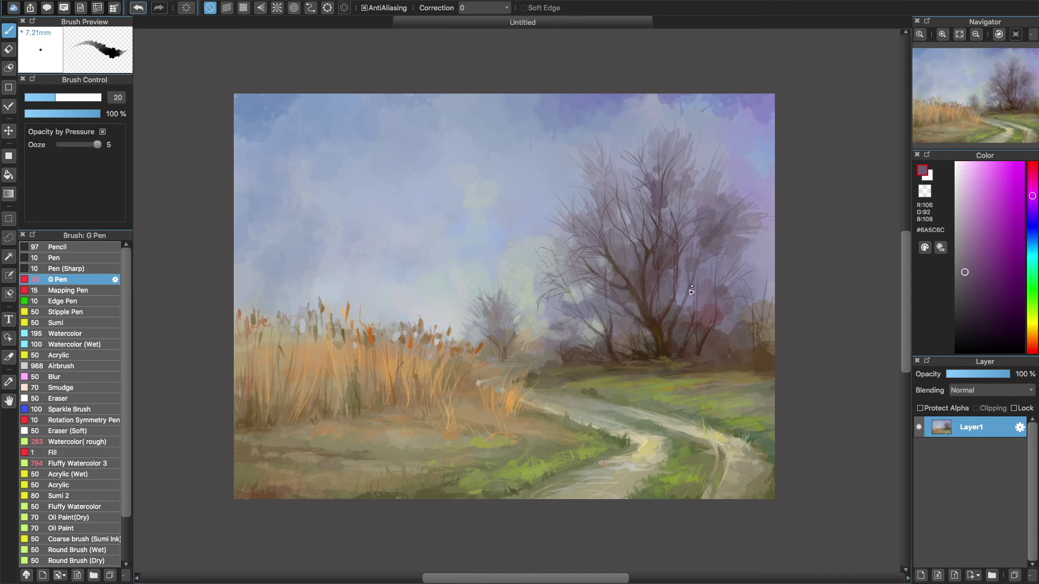
# Extend branches through the middle and left of the large tree with sampled tones, including brown #55463A, finishing at brush size 18
pyautogui.keyDown('alt'); pyautogui.click(670, 284); pyautogui.keyUp('alt')
pyautogui.press(']')
pyautogui.moveTo(684, 256); pyautogui.dragTo(653, 288)
pyautogui.keyDown('alt'); pyautogui.click(573, 292); pyautogui.keyUp('alt')
pyautogui.keyDown('alt'); pyautogui.click(585, 293); pyautogui.keyUp('alt')
pyautogui.press('[')
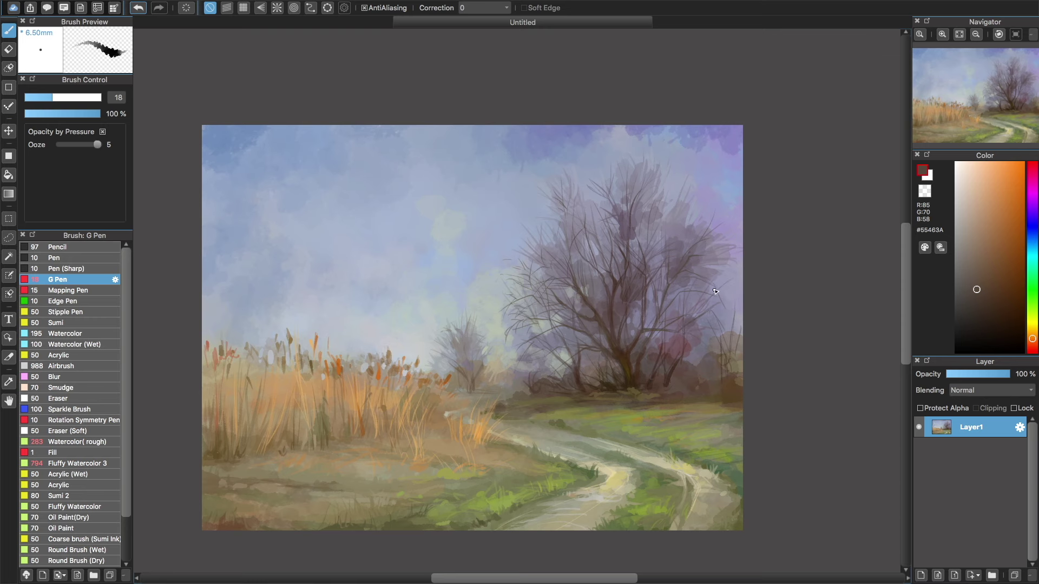
# Darken the large tree's branches and trunk base with sampled dark browns #443629 and #201811
pyautogui.keyDown('alt'); pyautogui.click(608, 336); pyautogui.keyUp('alt')
pyautogui.scroll(1, 604, 334)
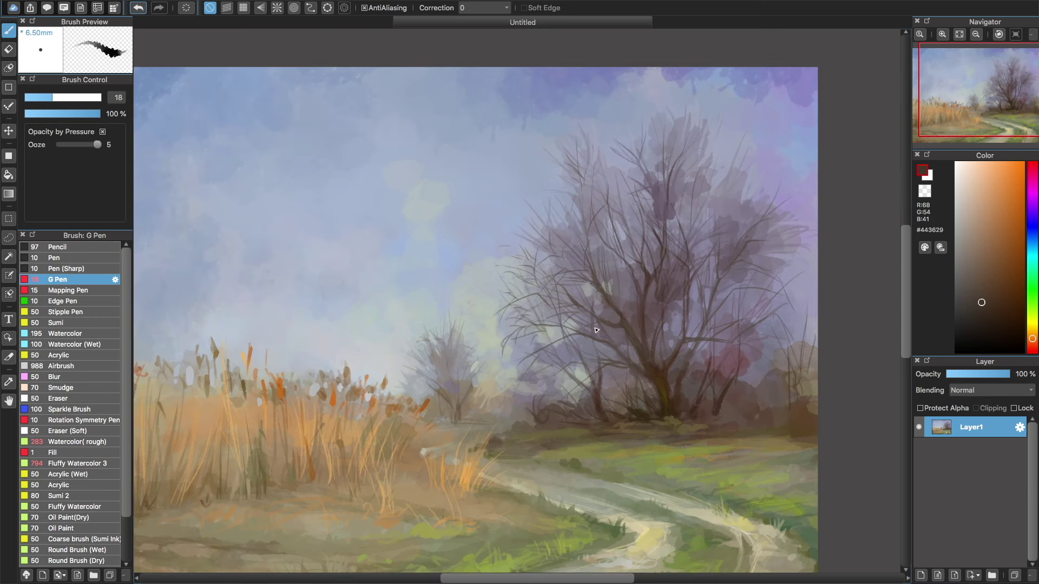
pyautogui.keyDown('alt'); pyautogui.click(642, 379); pyautogui.keyUp('alt')
pyautogui.scroll(-1, 654, 411)
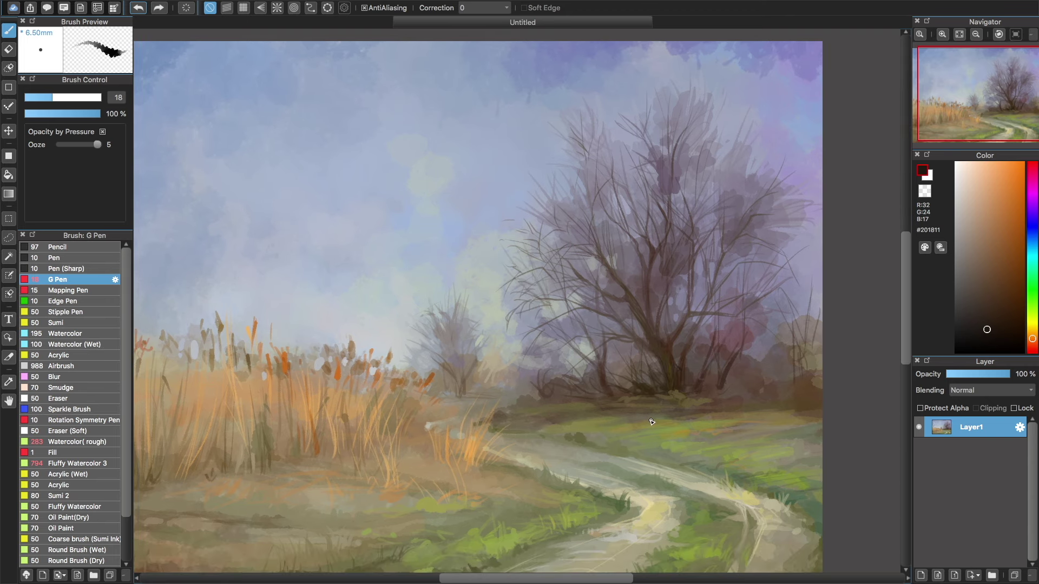
# Blend the grass between the large tree and the path with sampled ground tones, including #8D8548
pyautogui.keyDown('alt'); pyautogui.click(626, 417); pyautogui.keyUp('alt')
pyautogui.keyDown('alt'); pyautogui.click(592, 431); pyautogui.keyUp('alt')
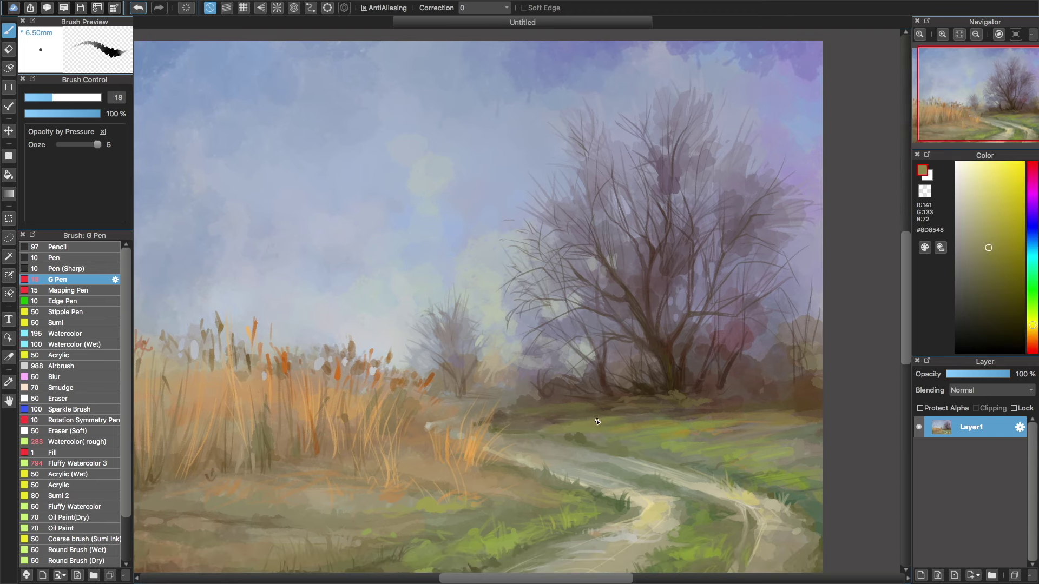
pyautogui.keyDown('alt'); pyautogui.click(596, 435); pyautogui.keyUp('alt')
pyautogui.scroll(-2, 543, 439)
pyautogui.keyDown('alt'); pyautogui.click(673, 378); pyautogui.keyUp('alt')
# Add thin branches around the large tree's trunk and right side with sampled browns #655850 and #8C776B
pyautogui.scroll(-1, 672, 378)
pyautogui.keyDown('alt'); pyautogui.click(686, 341); pyautogui.keyUp('alt')
pyautogui.keyDown('alt'); pyautogui.click(634, 273); pyautogui.keyUp('alt')
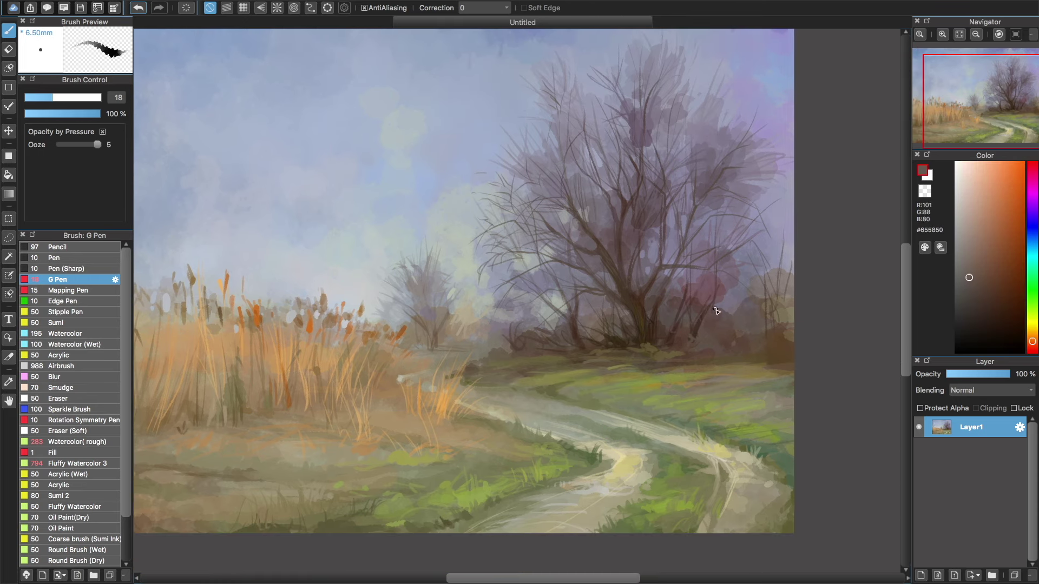
pyautogui.keyDown('alt'); pyautogui.click(705, 254); pyautogui.keyUp('alt')
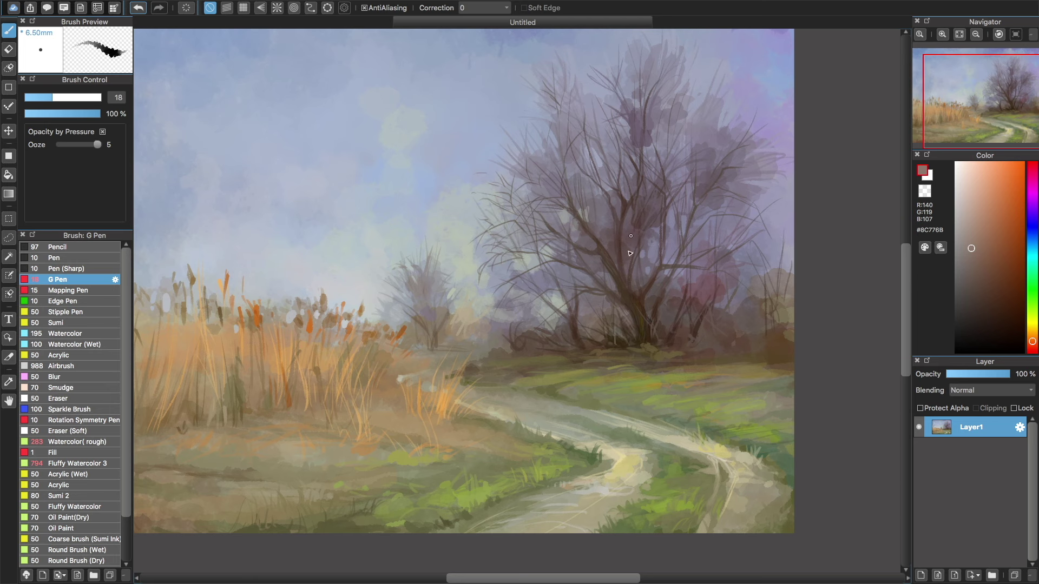
# Shape the bushes at the far right edge with twig strokes of grey-violet #9C9CB0 and dark brown #4C3C35
pyautogui.keyDown('alt'); pyautogui.click(781, 250); pyautogui.keyUp('alt')
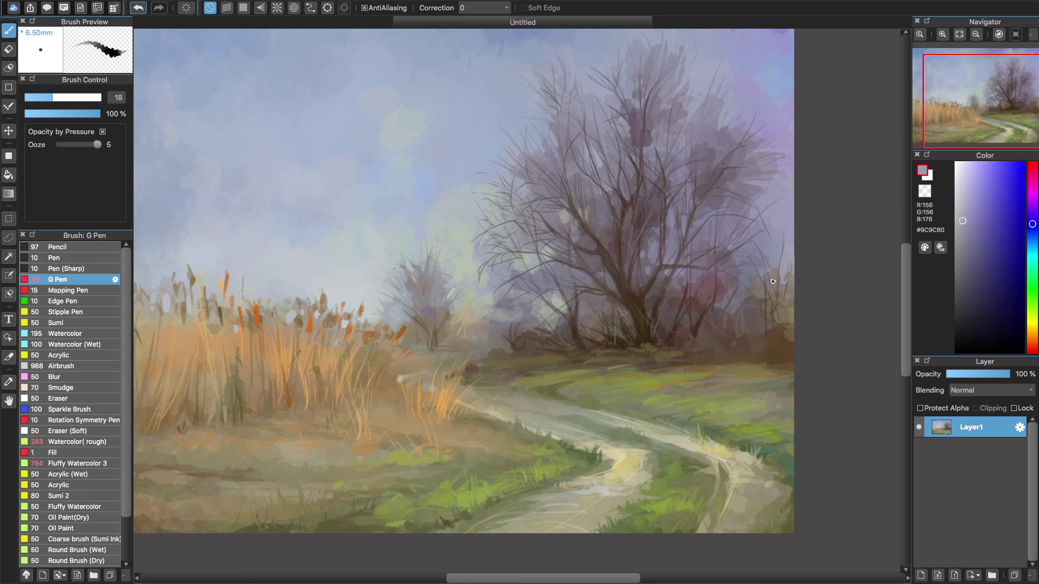
pyautogui.keyDown('alt'); pyautogui.click(769, 330); pyautogui.keyUp('alt')
pyautogui.keyDown('alt'); pyautogui.click(786, 346); pyautogui.keyUp('alt')
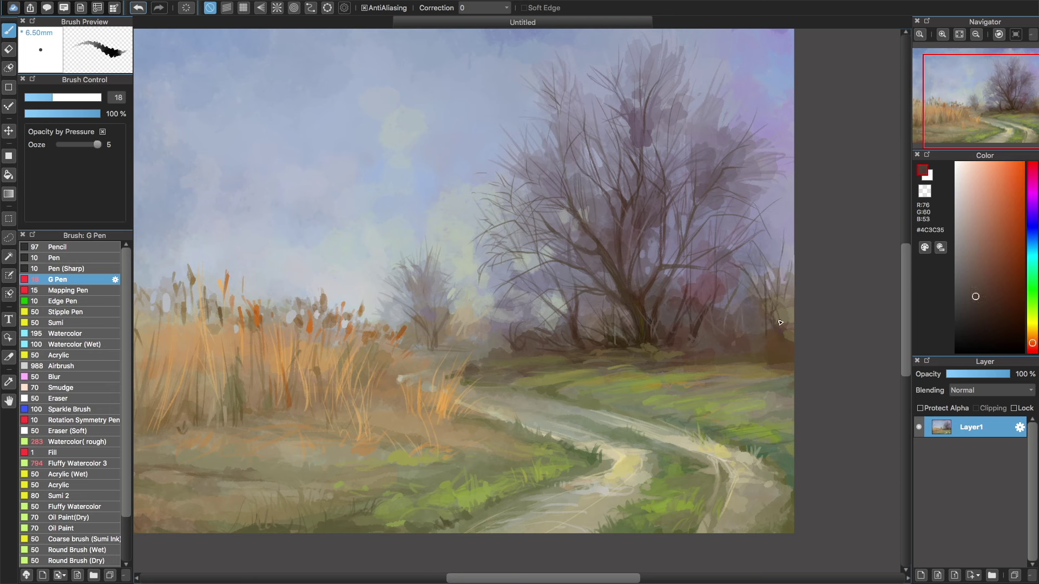
# Blend the ground beneath the large tree with #807048 at size 34, then add #A5B654 grass tufts beyond the path at size 23
pyautogui.keyDown('alt'); pyautogui.click(684, 349); pyautogui.keyUp('alt')
pyautogui.press(']')
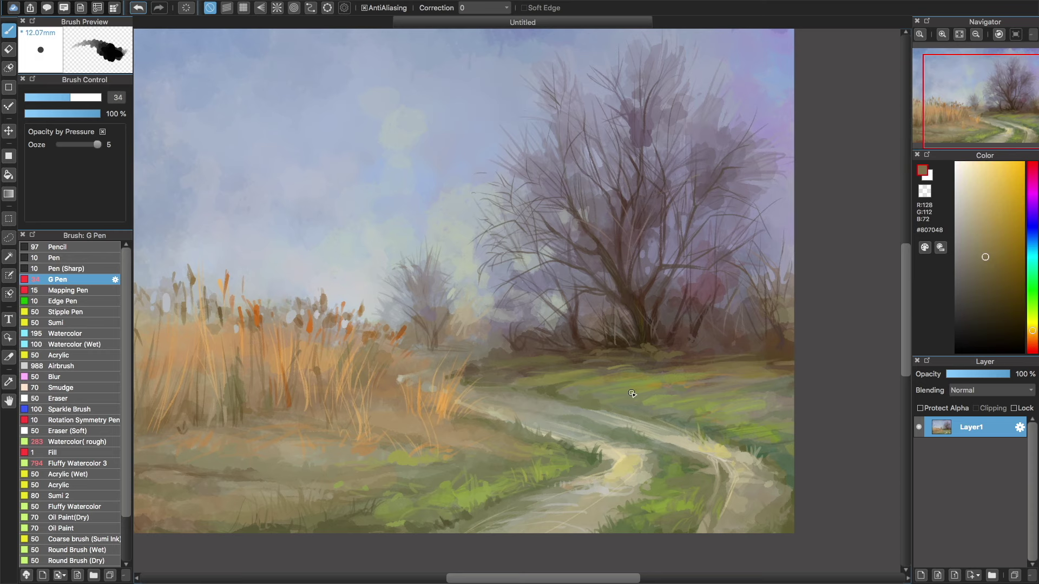
pyautogui.scroll(-2, 784, 373)
pyautogui.keyDown('alt'); pyautogui.click(734, 408); pyautogui.keyUp('alt')
pyautogui.keyDown('alt'); pyautogui.click(784, 358); pyautogui.keyUp('alt')
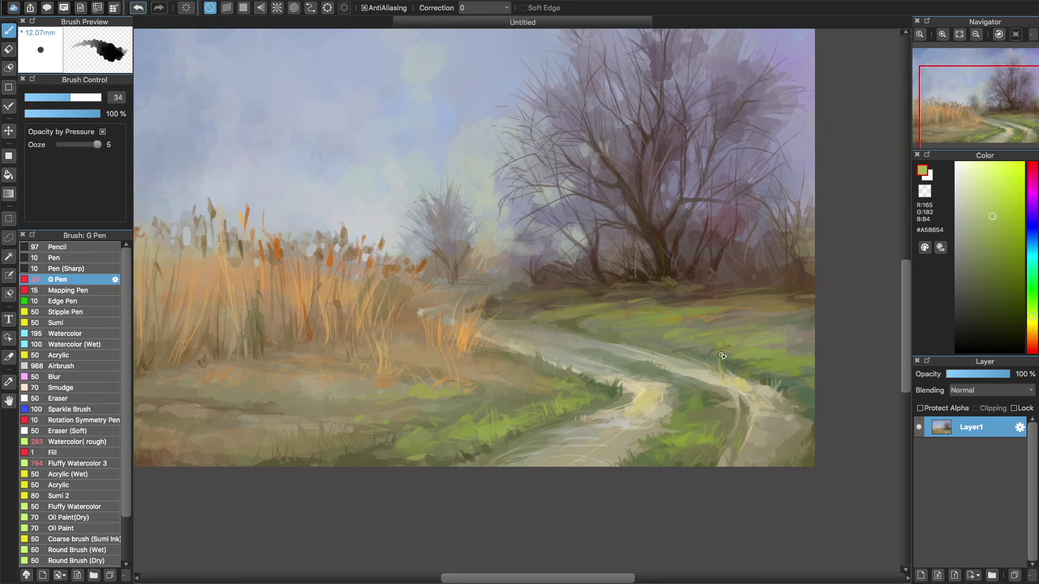
pyautogui.press('[')
pyautogui.press('[')
pyautogui.press('[')
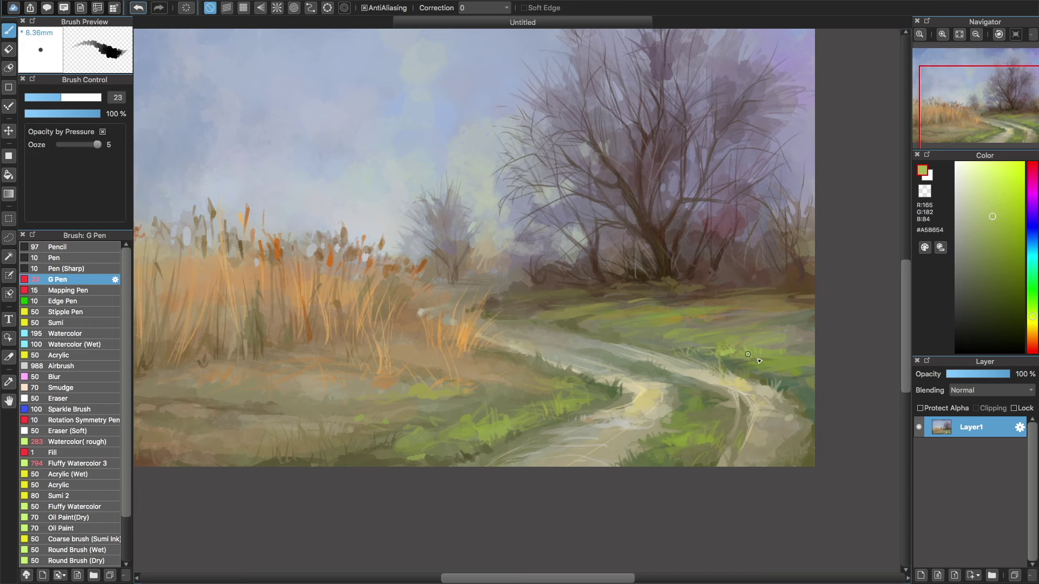
# Paint upright stems at the left end of the reed field with colours sampled from the reeds and the ground below
pyautogui.scroll(2, 774, 410)
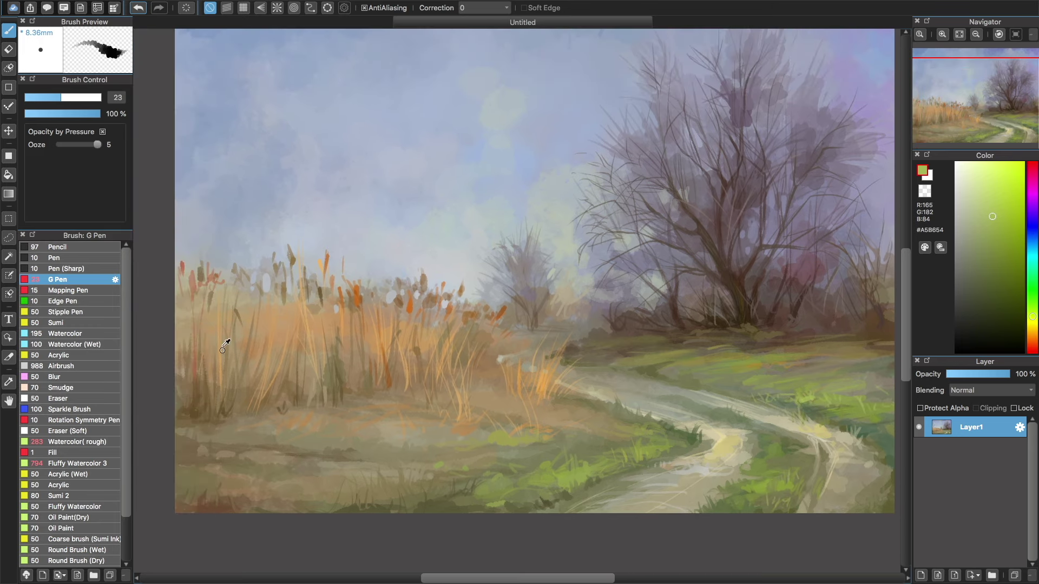
pyautogui.keyDown('alt'); pyautogui.click(226, 334); pyautogui.keyUp('alt')
pyautogui.keyDown('alt'); pyautogui.click(247, 400); pyautogui.keyUp('alt')
pyautogui.moveTo(260, 381); pyautogui.dragTo(255, 346)
pyautogui.moveTo(218, 385); pyautogui.dragTo(198, 330)
pyautogui.moveTo(178, 375); pyautogui.dragTo(179, 319)
pyautogui.keyDown('alt'); pyautogui.click(184, 406); pyautogui.keyUp('alt')
pyautogui.moveTo(184, 406); pyautogui.dragTo(179, 285)
# Deepen the left-middle reeds with brown #7F643C and add bright orange (#E9A654) stems and dry grass strokes
pyautogui.keyDown('alt'); pyautogui.click(325, 306); pyautogui.keyUp('alt')
pyautogui.moveTo(263, 403); pyautogui.dragTo(285, 333)
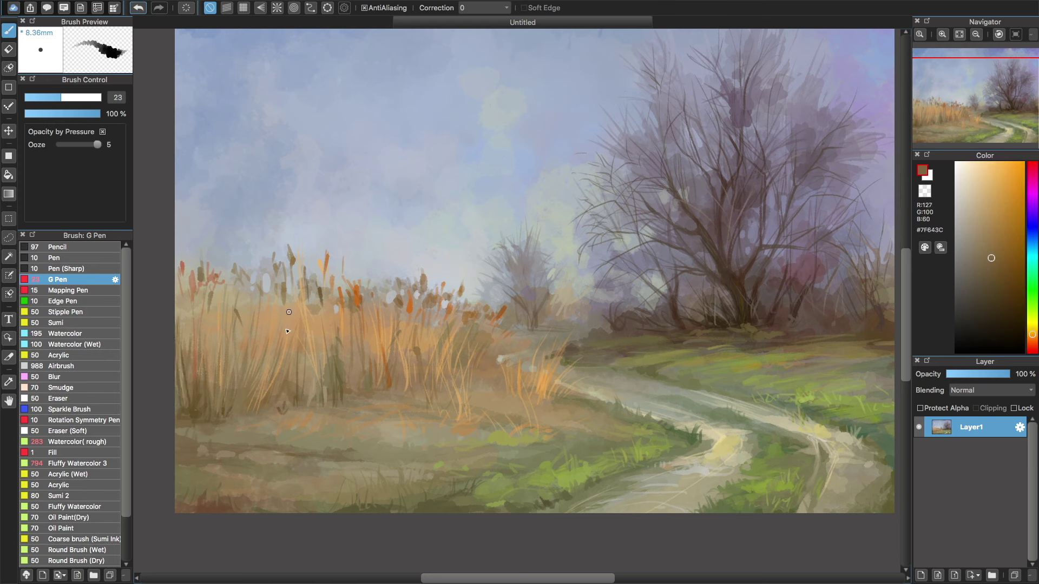
pyautogui.keyDown('alt'); pyautogui.click(292, 357); pyautogui.keyUp('alt')
pyautogui.keyDown('alt'); pyautogui.click(431, 317); pyautogui.keyUp('alt')
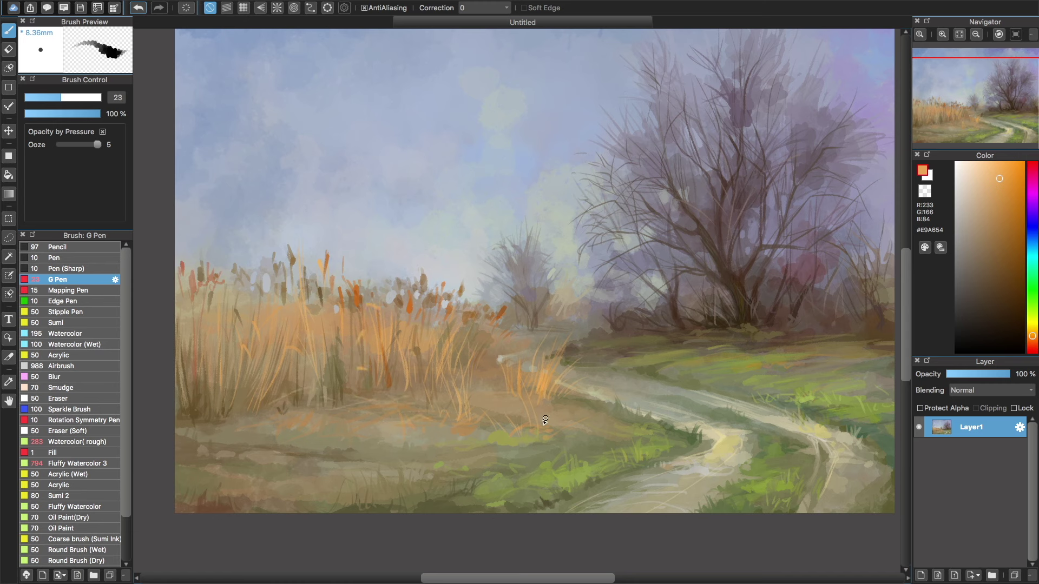
# Paint dry grass strokes along the ground below the reed field in dark brown #614C27, grey-brown #877B5F and light tan #D2AC7D
pyautogui.keyDown('alt'); pyautogui.click(325, 410); pyautogui.keyUp('alt')
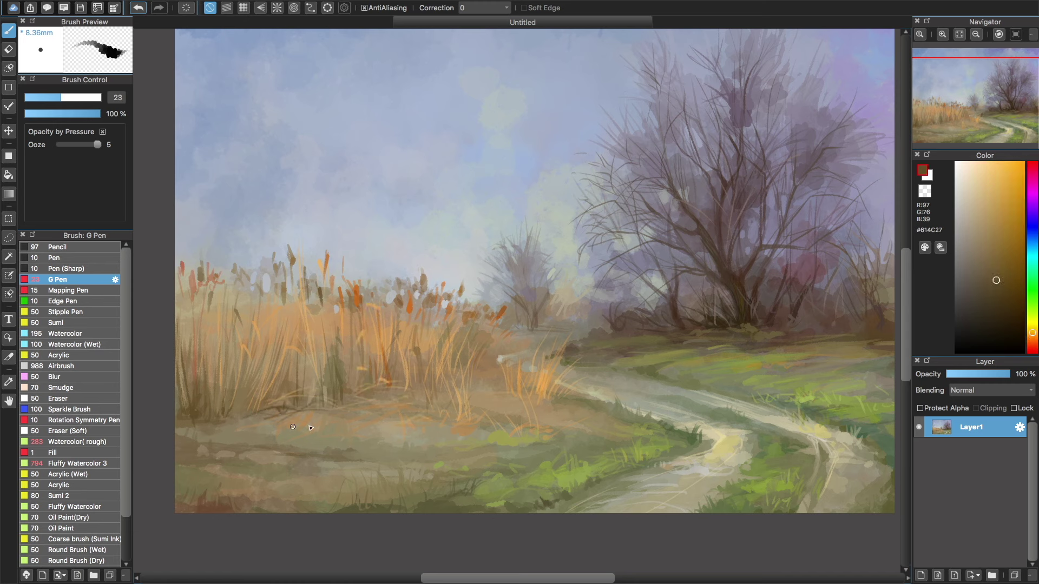
pyautogui.keyDown('alt'); pyautogui.click(247, 452); pyautogui.keyUp('alt')
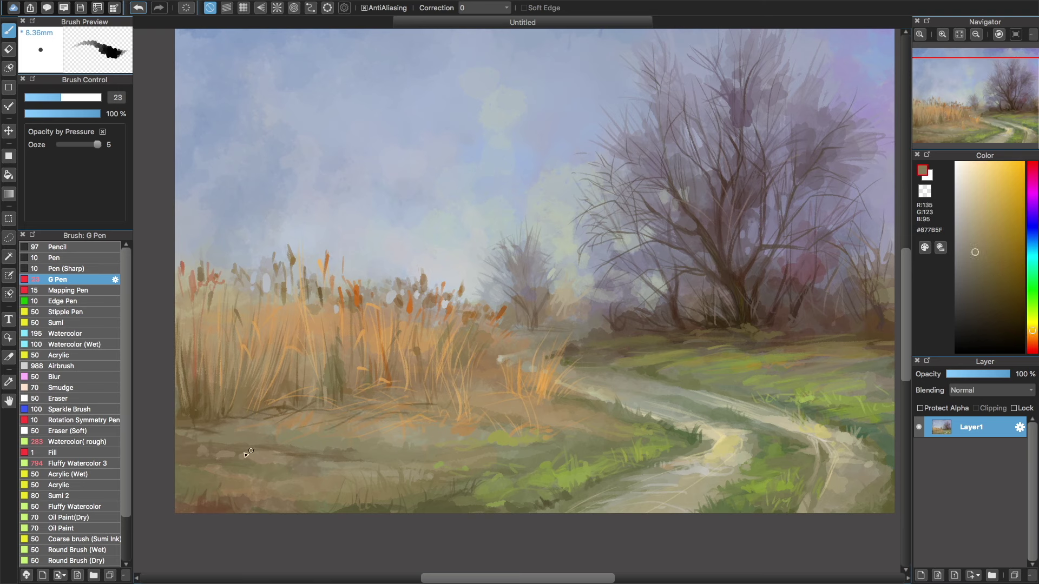
pyautogui.keyDown('alt'); pyautogui.click(233, 441); pyautogui.keyUp('alt')
pyautogui.moveTo(272, 446); pyautogui.dragTo(337, 439)
pyautogui.moveTo(466, 400); pyautogui.dragTo(501, 381)
pyautogui.moveTo(565, 419); pyautogui.dragTo(609, 396)
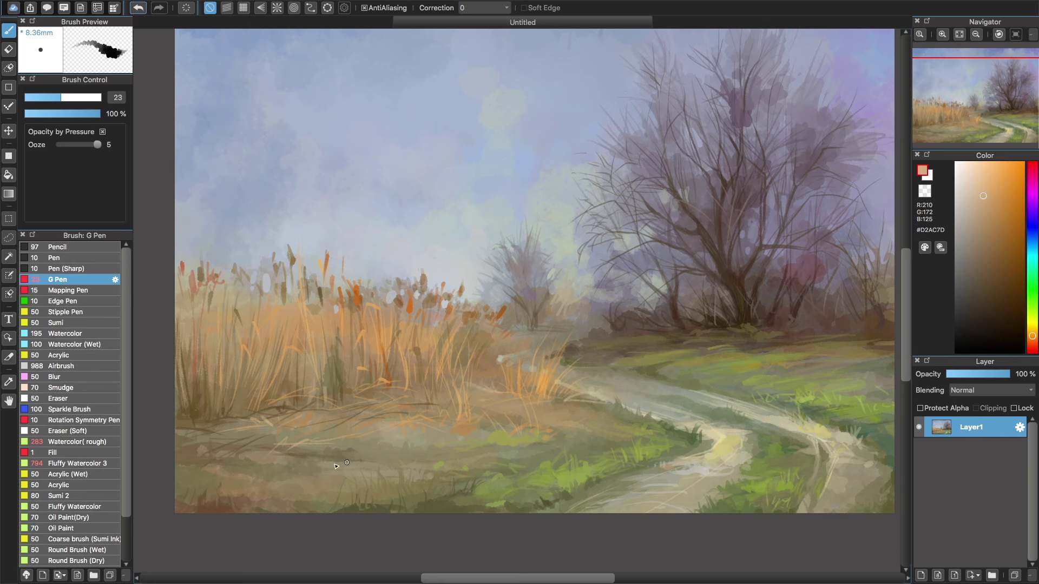
pyautogui.keyDown('alt'); pyautogui.click(463, 434); pyautogui.keyUp('alt')
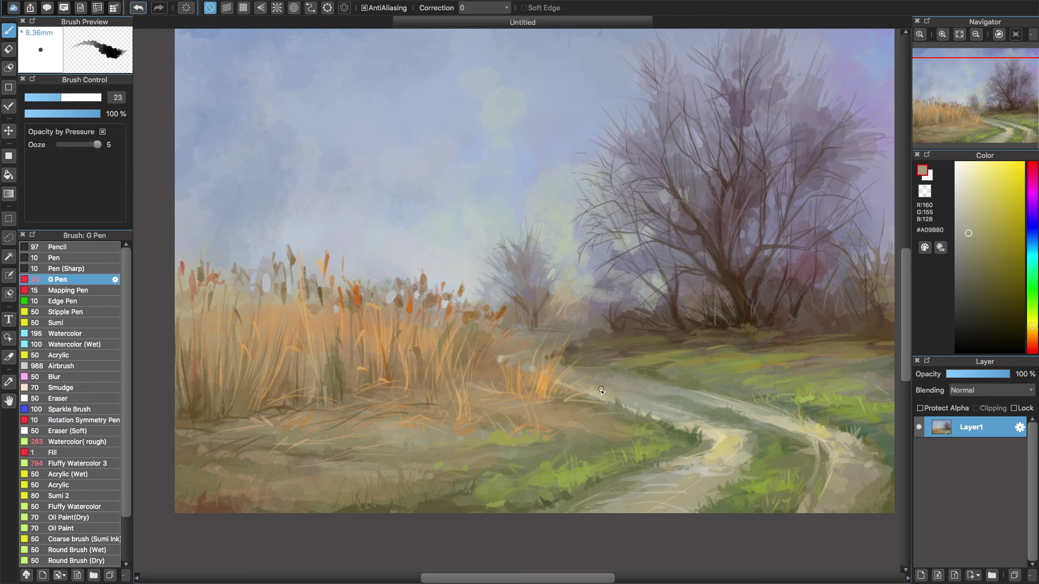
# Soften the far part of the path with sampled grey-greens #848A73 and #798265, and pick olive #7A7B58 for the grass beside it
pyautogui.keyDown('alt'); pyautogui.click(610, 369); pyautogui.keyUp('alt')
pyautogui.keyDown('alt'); pyautogui.click(611, 384); pyautogui.keyUp('alt')
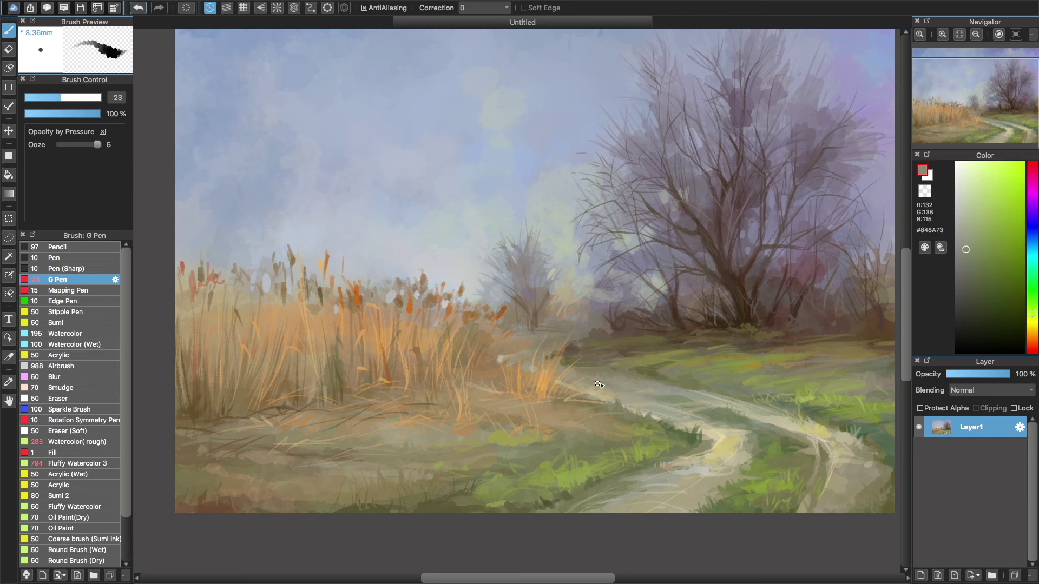
pyautogui.keyDown('alt'); pyautogui.click(679, 412); pyautogui.keyUp('alt')
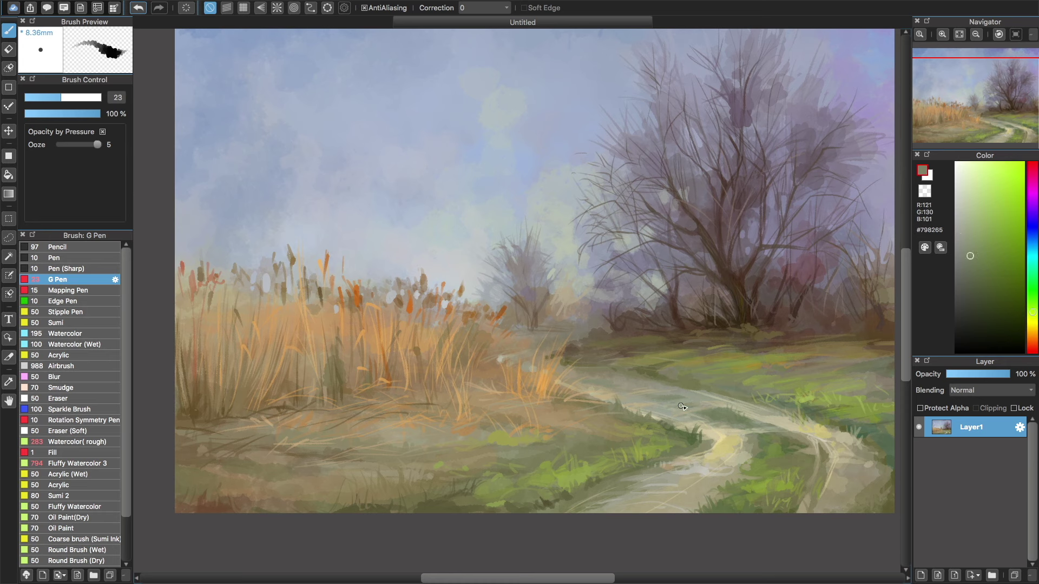
pyautogui.keyDown('alt'); pyautogui.click(541, 463); pyautogui.keyUp('alt')
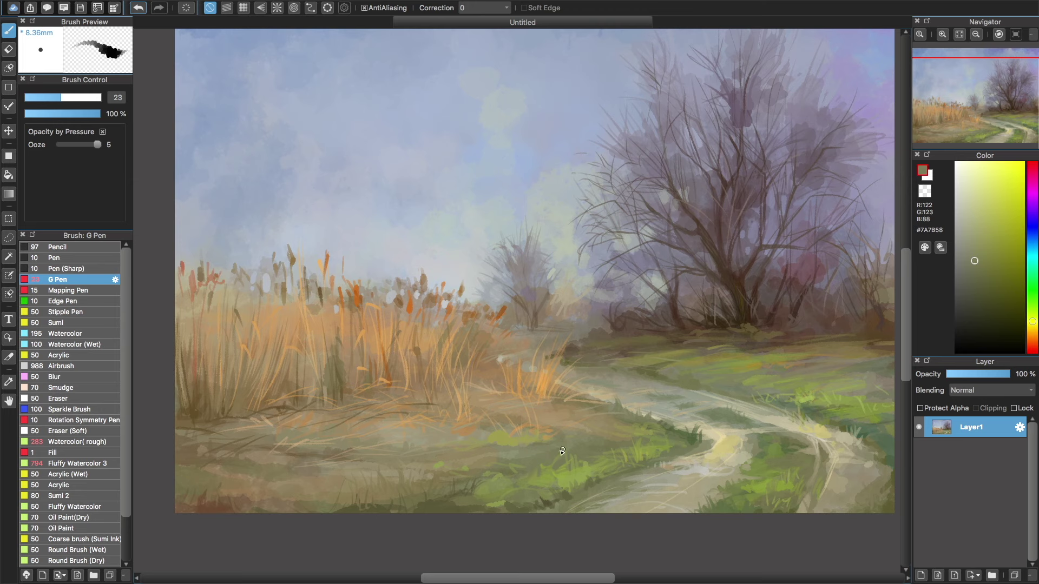